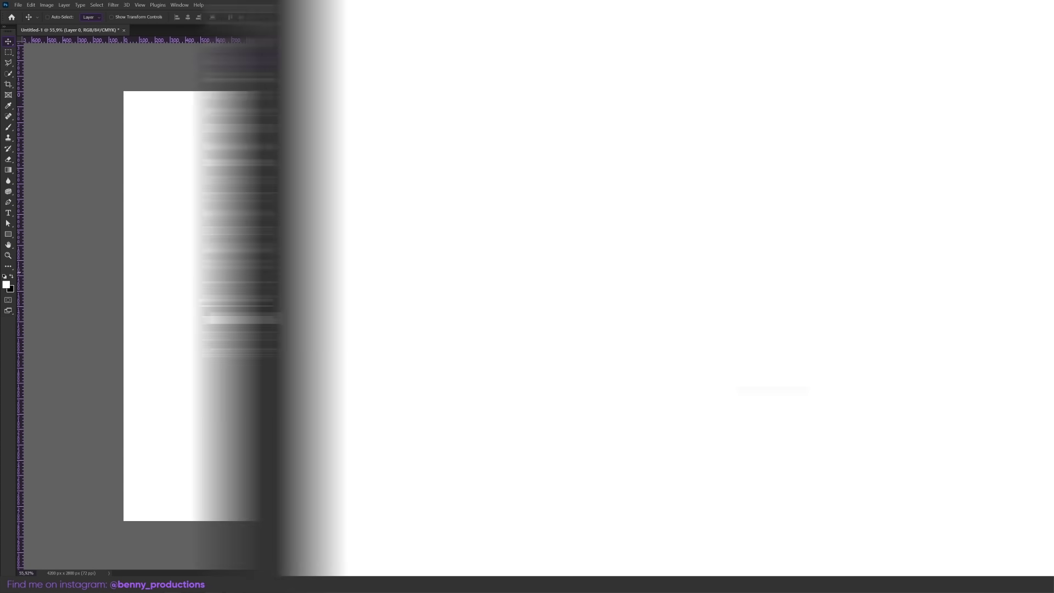
# - Sketch the sill slab and the animal lying on it with one paw stretched out
pyautogui.moveTo(289, 389); pyautogui.dragTo(222, 450)
pyautogui.moveTo(224, 453); pyautogui.dragTo(836, 459)
pyautogui.moveTo(396, 379); pyautogui.dragTo(631, 294)
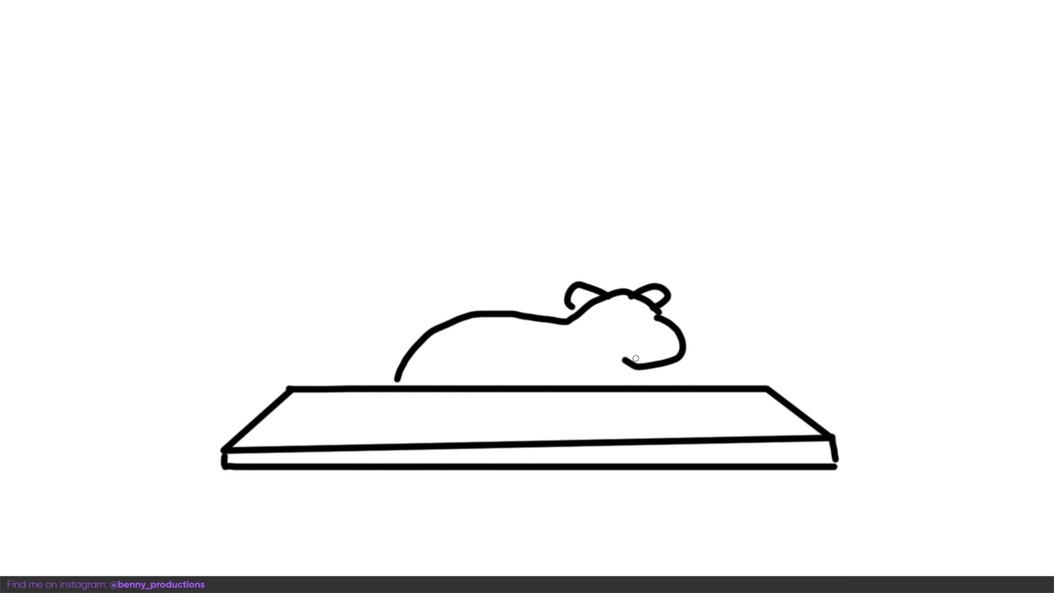
pyautogui.moveTo(636, 360); pyautogui.dragTo(393, 425)
# - Sketch the arched window behind the animal, with centre post, crossbar and outer frame
pyautogui.moveTo(293, 100); pyautogui.dragTo(293, 384)
pyautogui.moveTo(761, 93); pyautogui.dragTo(759, 384)
pyautogui.moveTo(295, 100); pyautogui.dragTo(752, 84)
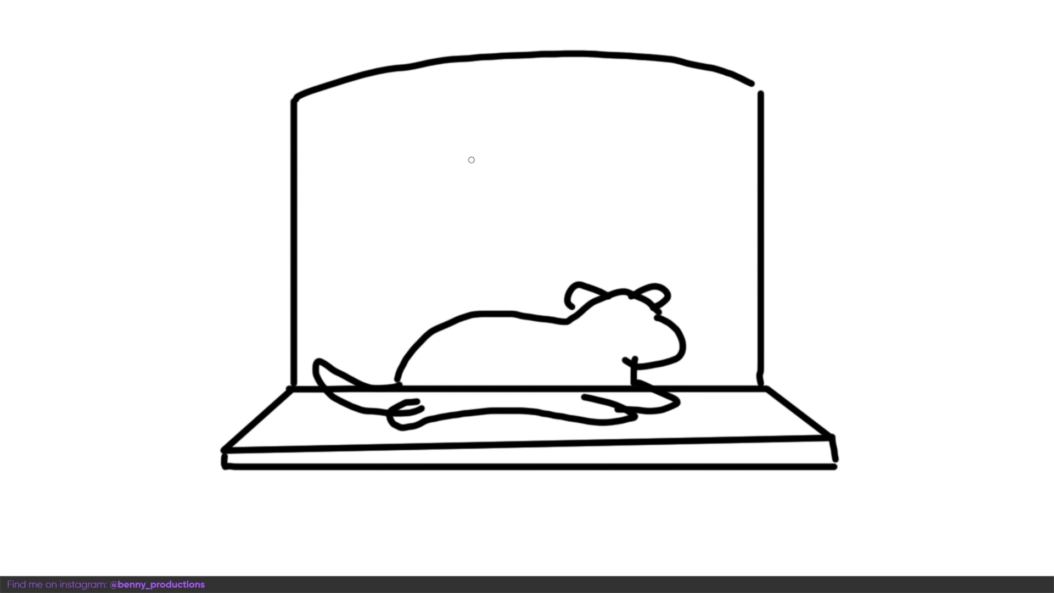
pyautogui.moveTo(520, 64); pyautogui.dragTo(520, 313)
pyautogui.moveTo(297, 233); pyautogui.dragTo(753, 232)
pyautogui.moveTo(280, 391)
pyautogui.mouseDown()
pyautogui.moveTo(708, 64)
pyautogui.moveTo(785, 94)
pyautogui.mouseUp()
pyautogui.moveTo(779, 96); pyautogui.dragTo(778, 391)
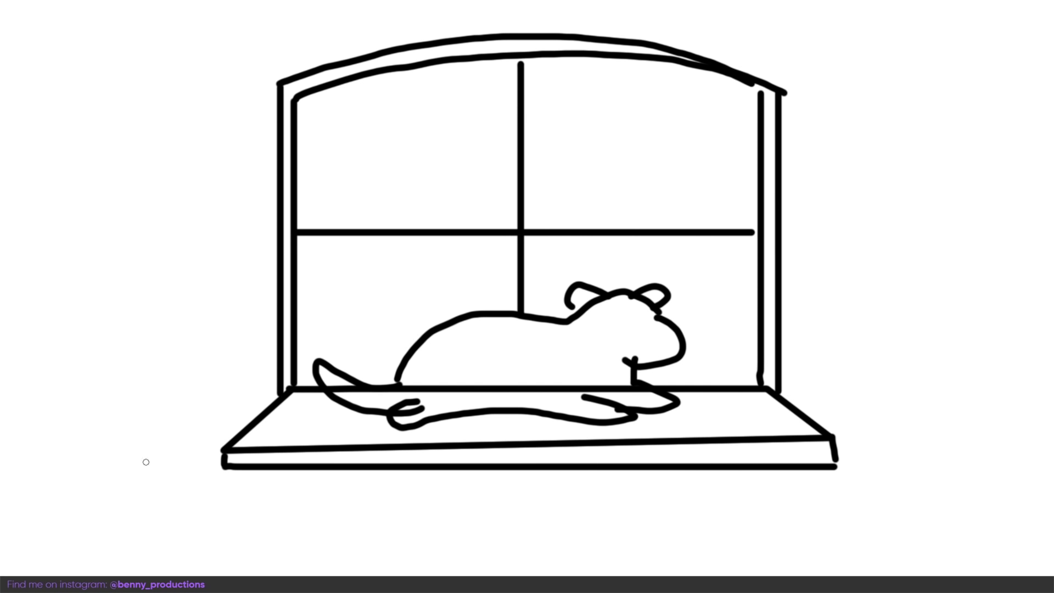
# - Sketch potted plants and leaves around the window and along the sill
pyautogui.moveTo(742, 254); pyautogui.dragTo(730, 370)
pyautogui.moveTo(738, 374); pyautogui.dragTo(736, 409)
pyautogui.moveTo(768, 329); pyautogui.dragTo(793, 362)
pyautogui.moveTo(292, 423)
pyautogui.mouseDown()
pyautogui.moveTo(300, 398)
pyautogui.moveTo(327, 414)
pyautogui.mouseUp()
pyautogui.moveTo(291, 351); pyautogui.dragTo(329, 384)
pyautogui.moveTo(2, 444); pyautogui.dragTo(77, 574)
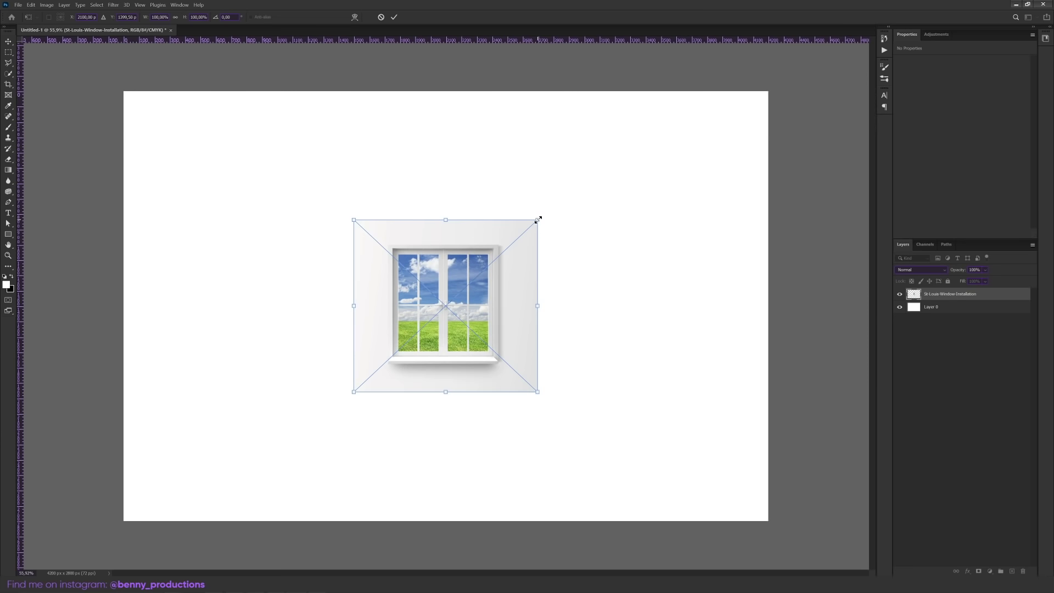
# - Scale the window photo up to nearly fill the canvas and trace its frame edge
pyautogui.moveTo(538, 220); pyautogui.dragTo(768, 51)
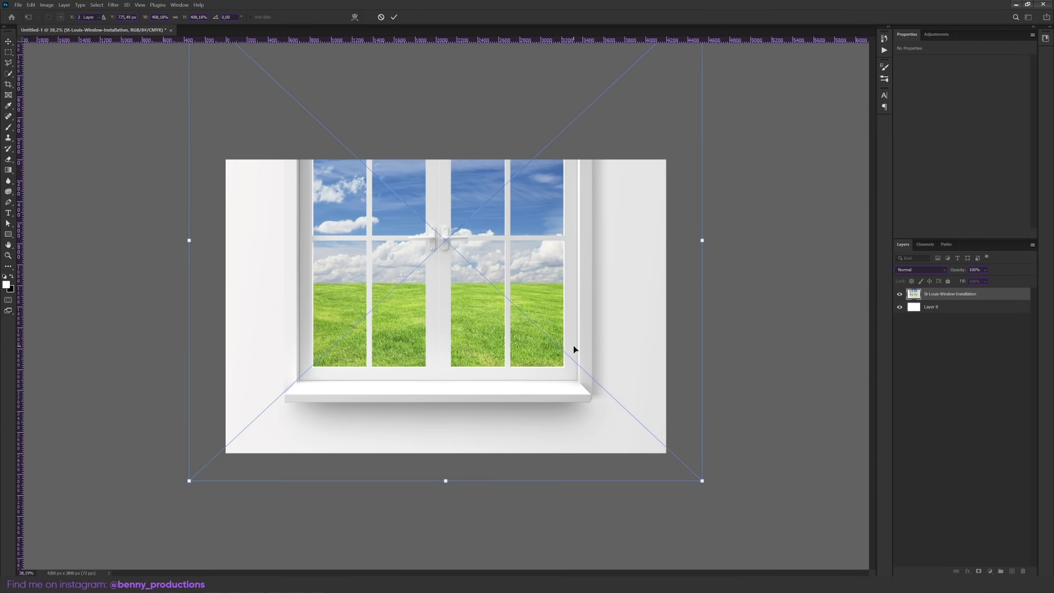
pyautogui.press('Return')
pyautogui.scroll(5, 536, 400)
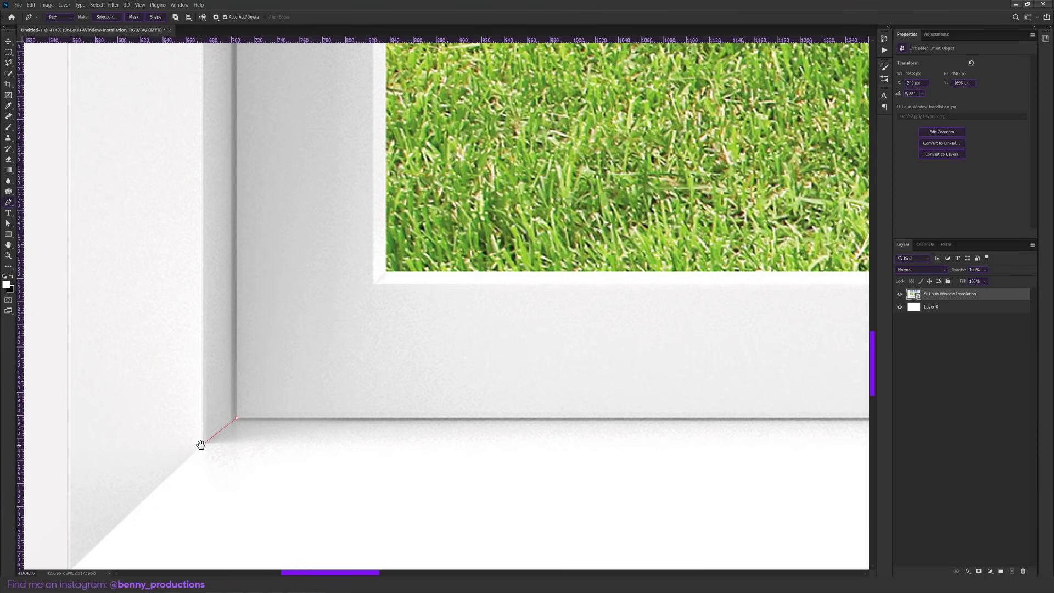
pyautogui.moveTo(201, 445); pyautogui.dragTo(459, 390)
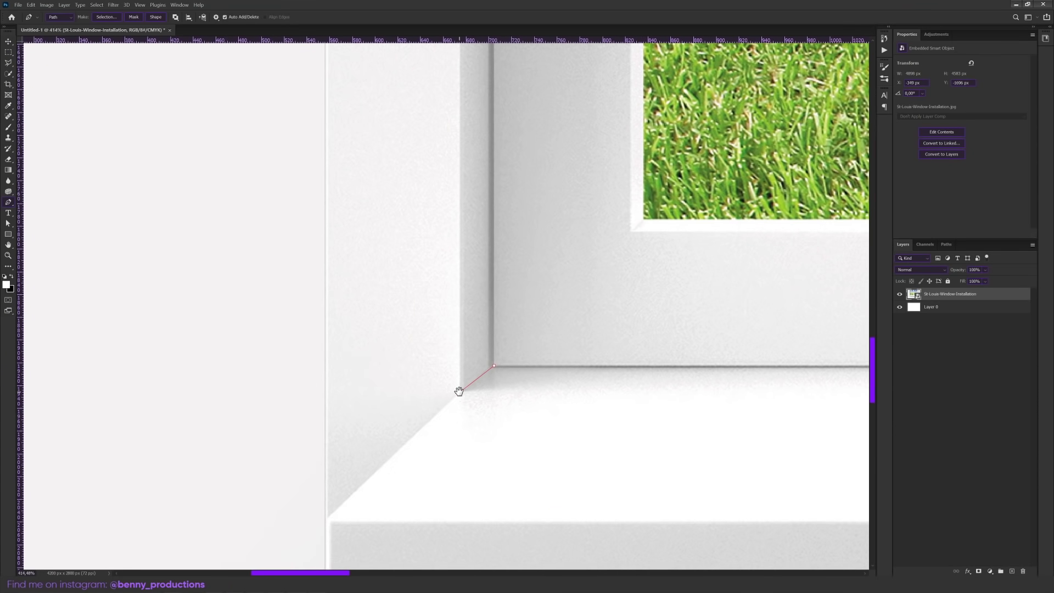
pyautogui.scroll(-1, 325, 396)
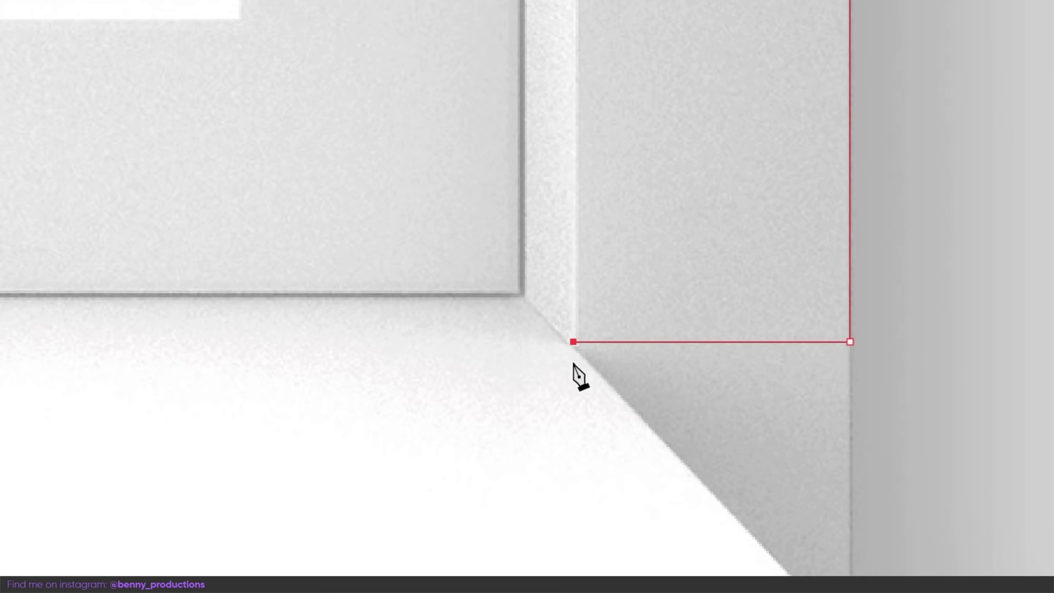
# - Mask the photo down to its white frame over a grey solid colour background, nudging it sideways
pyautogui.click(518, 291)
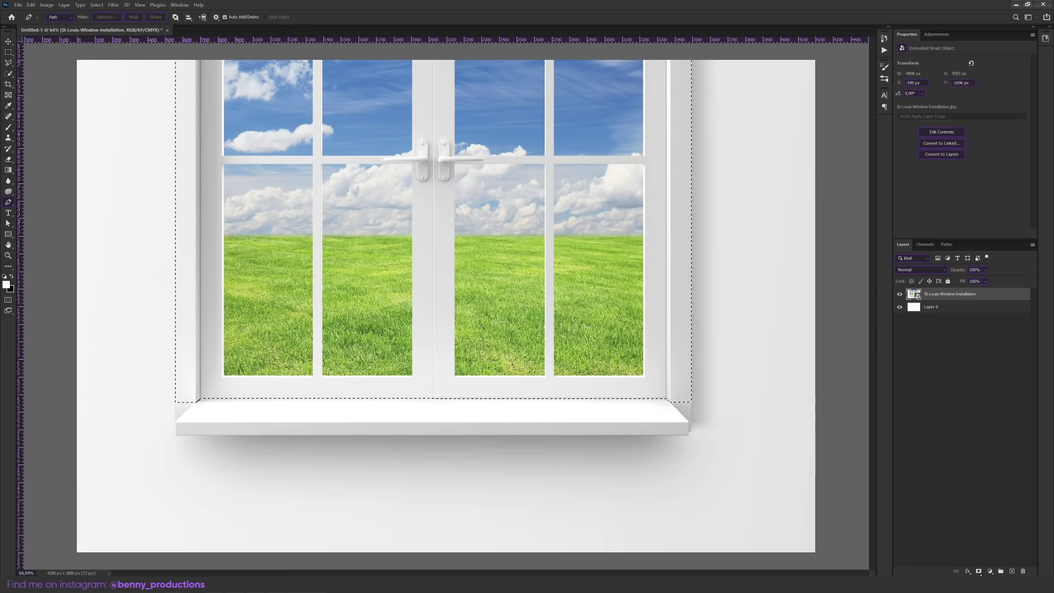
pyautogui.click(977, 572)
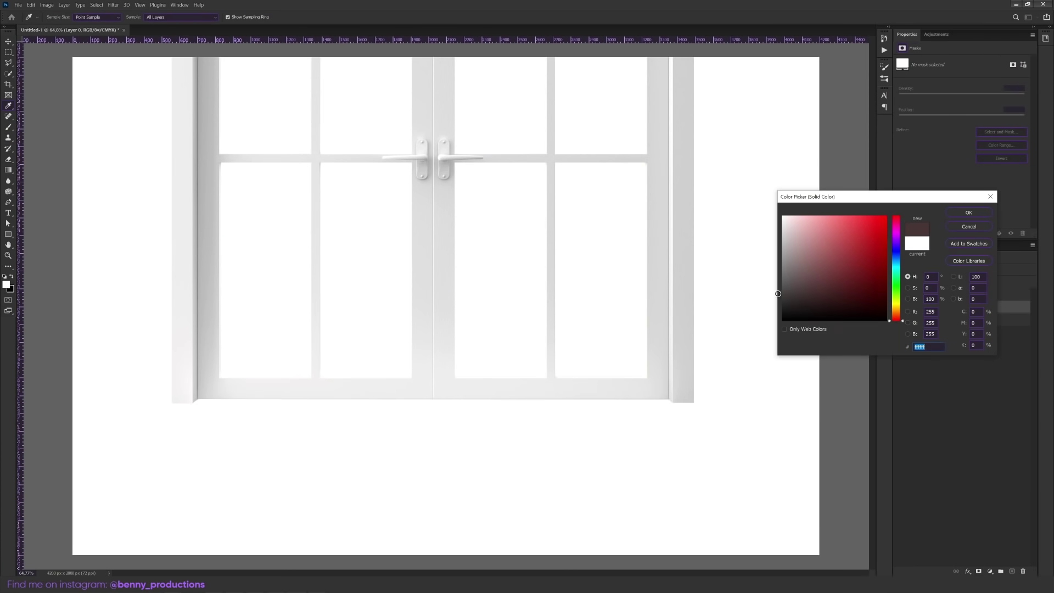
pyautogui.moveTo(782, 293); pyautogui.dragTo(748, 247)
pyautogui.moveTo(580, 273); pyautogui.dragTo(607, 273)
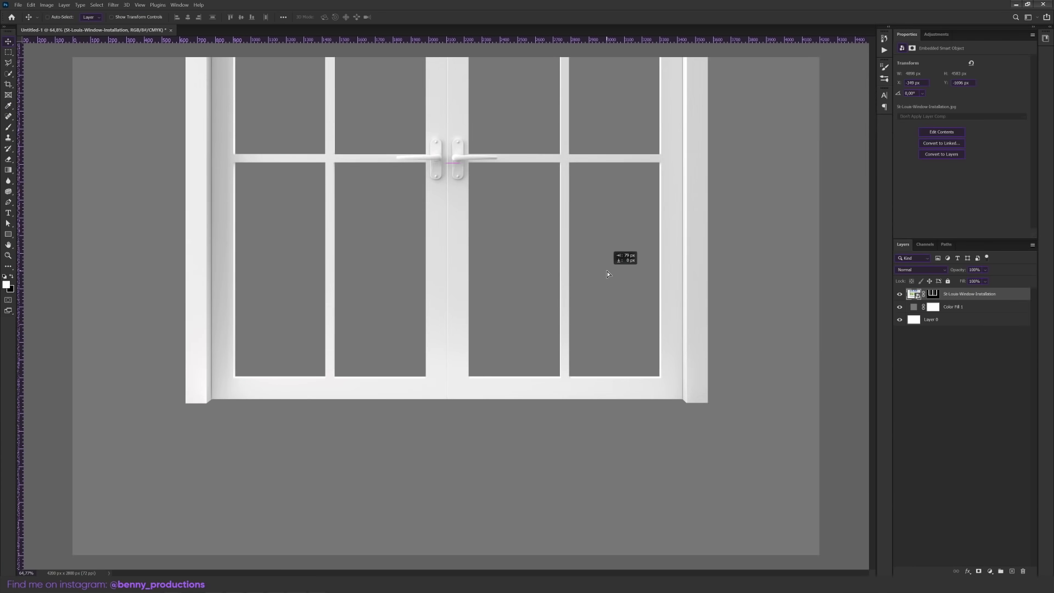
pyautogui.scroll(-3, 591, 269)
pyautogui.scroll(1, 561, 272)
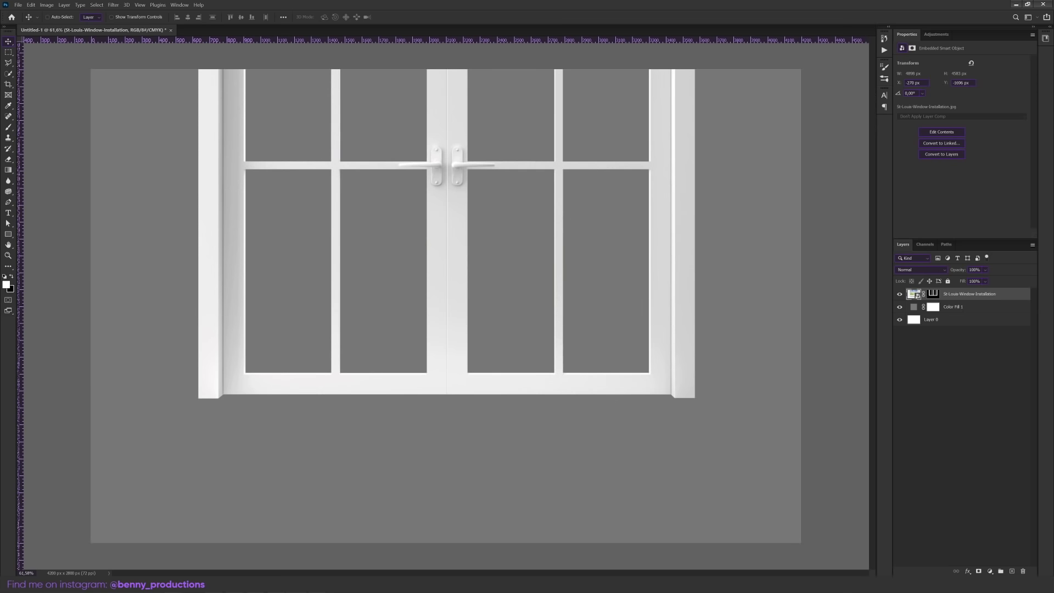
# - Place the TX 1964 wood texture, enlarge it below the window, and move its layer beneath the window layer
pyautogui.moveTo(623, 360); pyautogui.dragTo(561, 214)
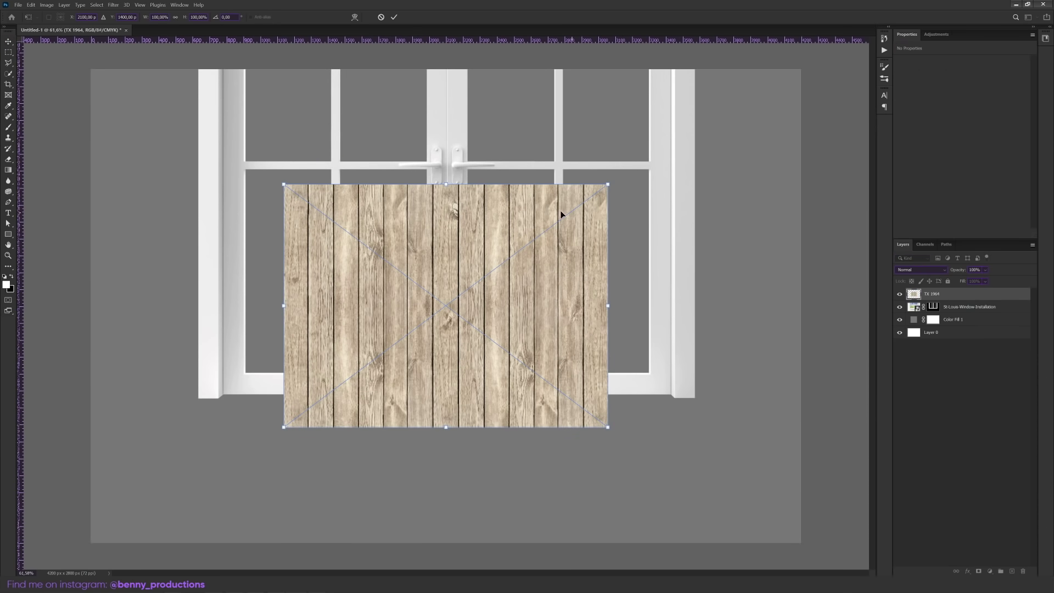
pyautogui.moveTo(606, 185); pyautogui.dragTo(700, 115)
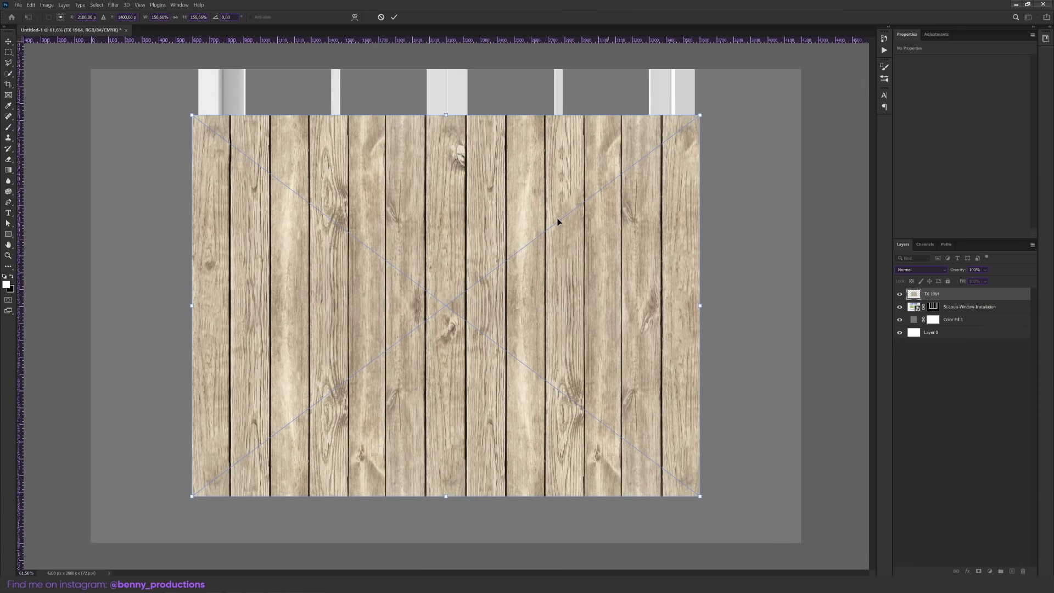
pyautogui.moveTo(558, 219); pyautogui.dragTo(566, 497)
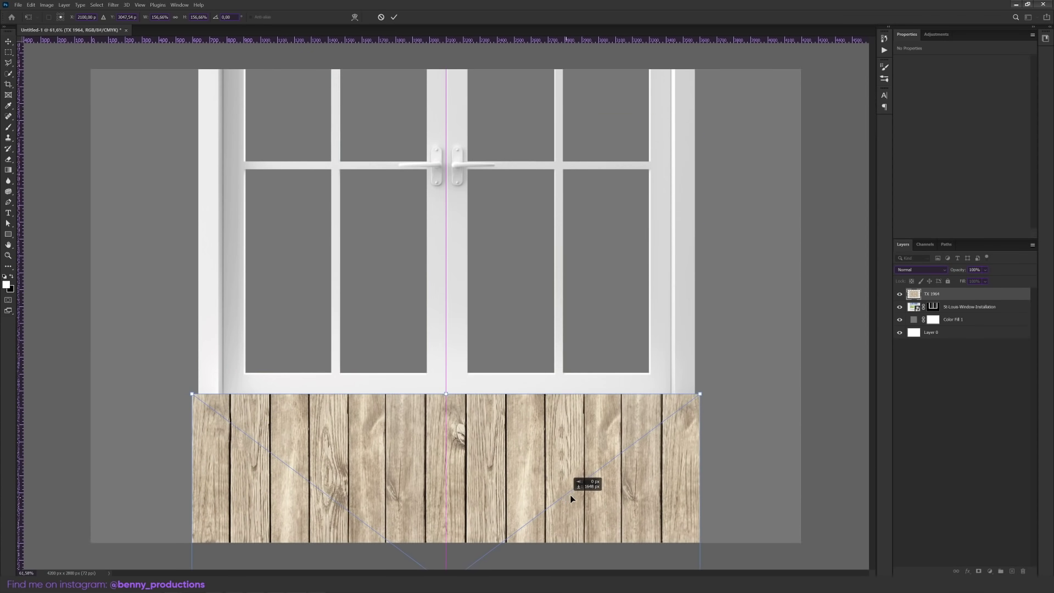
pyautogui.press('Return')
pyautogui.moveTo(933, 294); pyautogui.dragTo(954, 318)
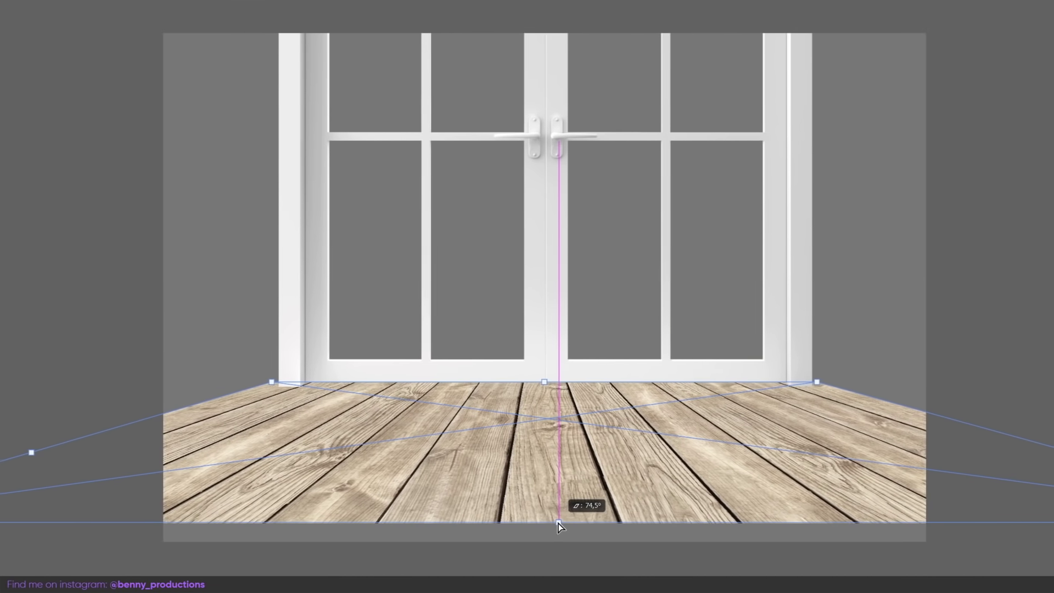
# - Warp the wood into a receding perspective floor and mask it to the floor strip
pyautogui.moveTo(559, 523); pyautogui.dragTo(561, 476)
pyautogui.press('Return')
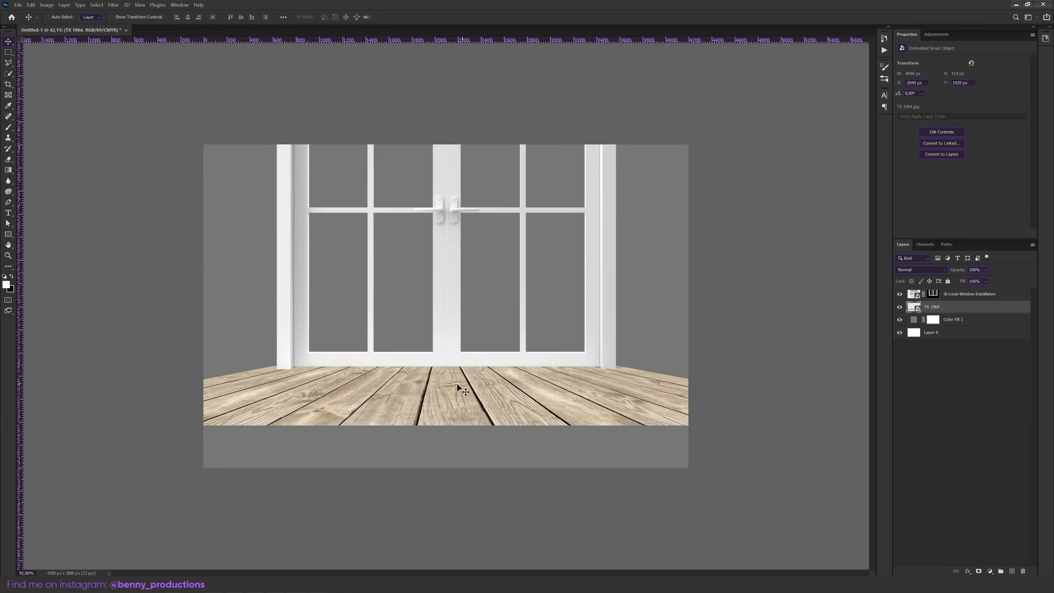
pyautogui.hotkey('ctrl', '+')
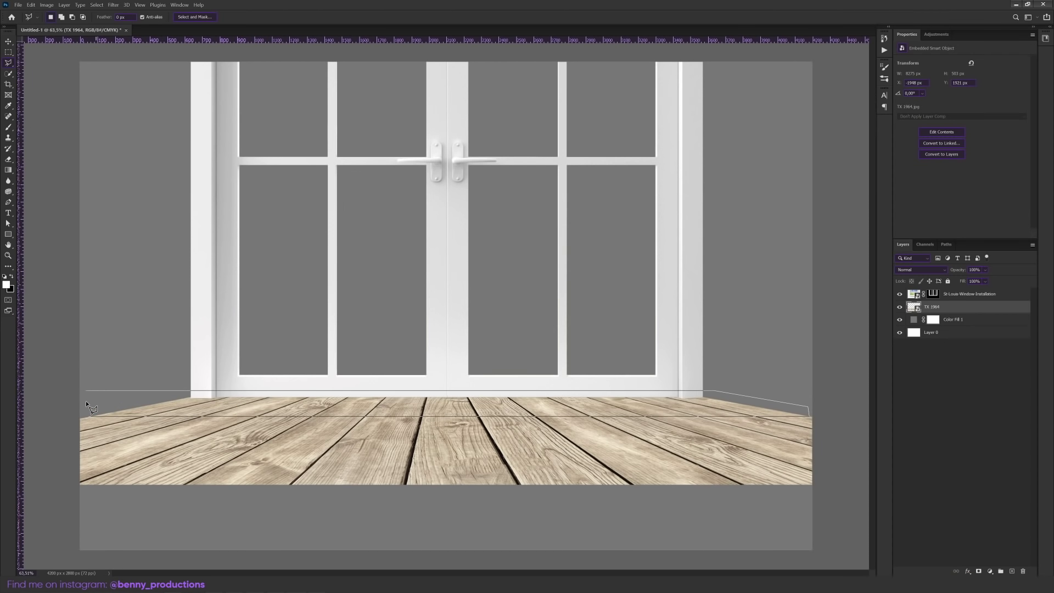
pyautogui.doubleClick(87, 406)
pyautogui.click(978, 571)
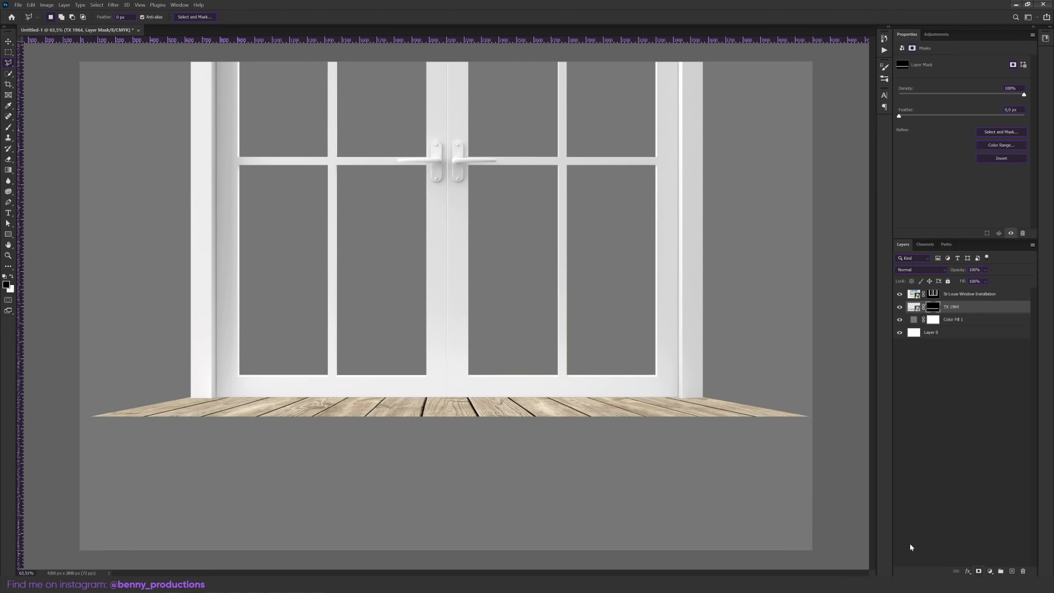
# - Duplicate the wood floor layer as TX 1964 copy
pyautogui.press('v')
pyautogui.hotkey('ctrl', 'j')
pyautogui.rightClick(933, 308)
# - Distort the unmasked floor copy into a vertical front face below the floor and mask it to the ledge
pyautogui.click(958, 316)
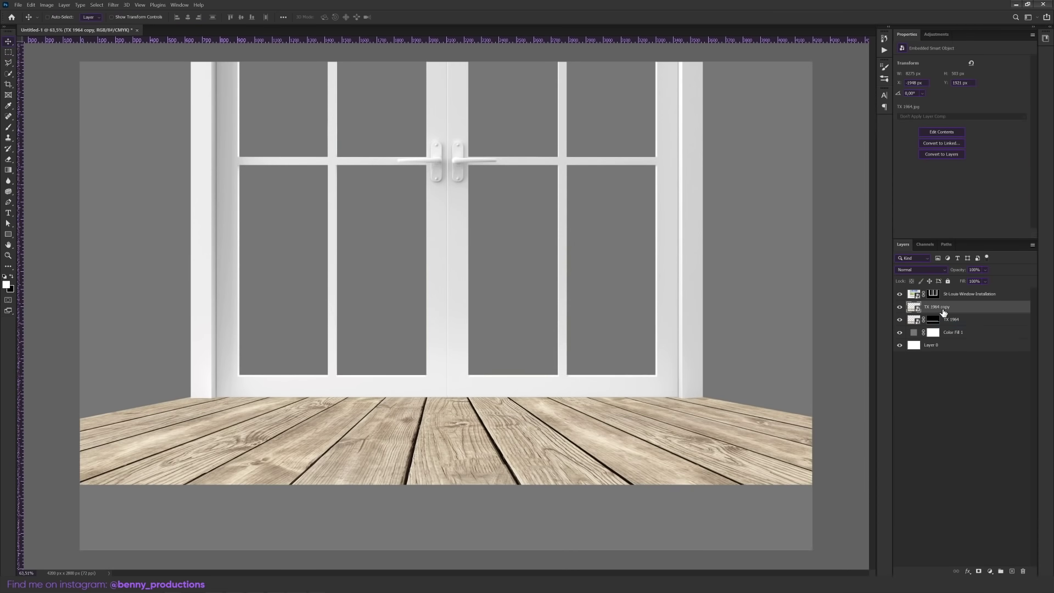
pyautogui.moveTo(944, 307); pyautogui.dragTo(939, 329)
pyautogui.hotkey('ctrl', 't')
pyautogui.rightClick(523, 417)
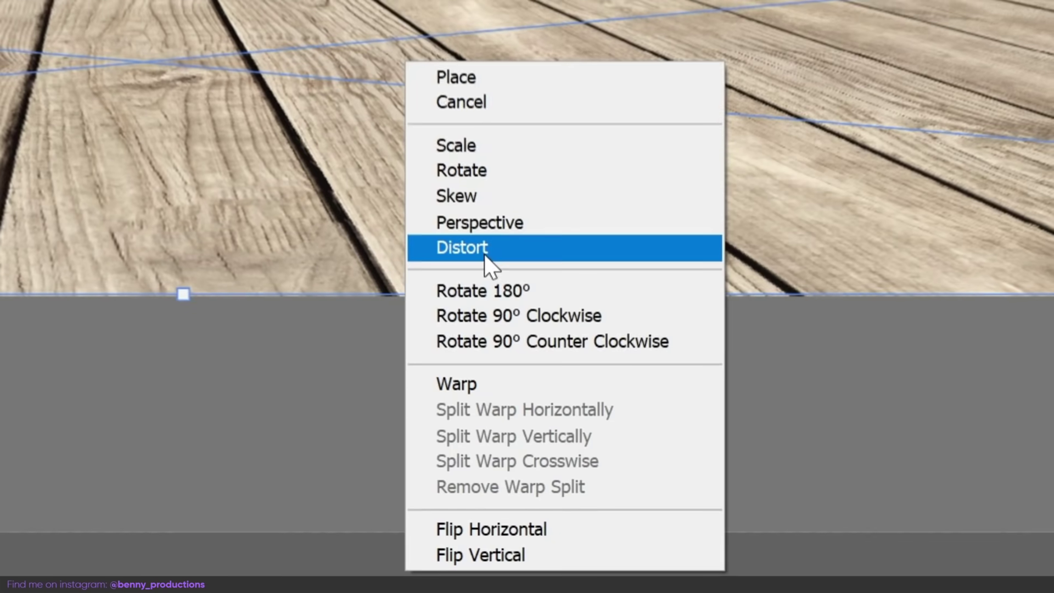
pyautogui.click(484, 253)
pyautogui.moveTo(300, 148); pyautogui.dragTo(301, 272)
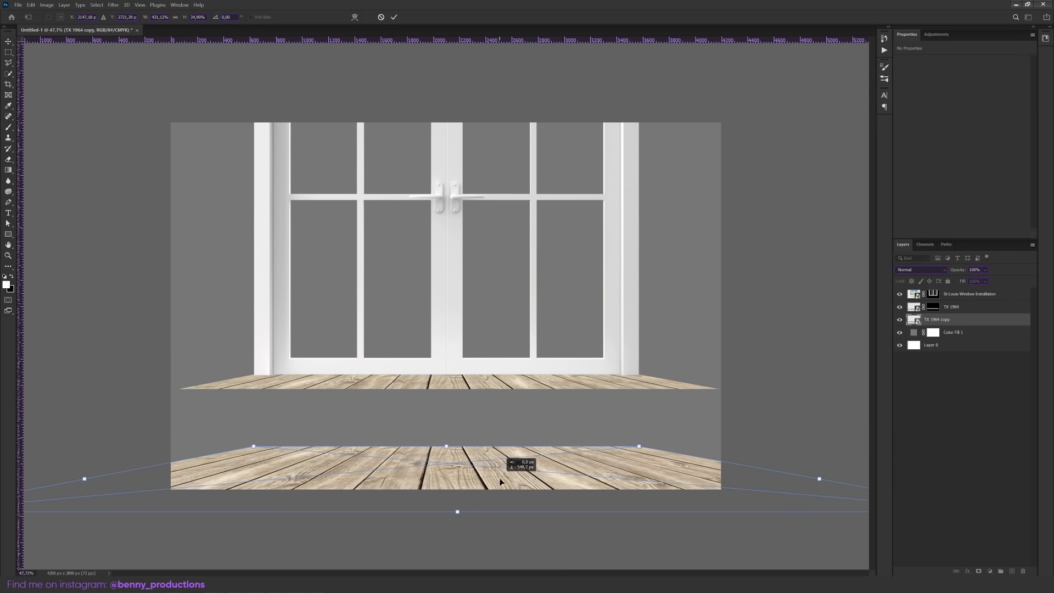
pyautogui.moveTo(499, 426); pyautogui.dragTo(496, 412)
pyautogui.moveTo(720, 453); pyautogui.dragTo(720, 456)
pyautogui.moveTo(953, 519); pyautogui.dragTo(952, 518)
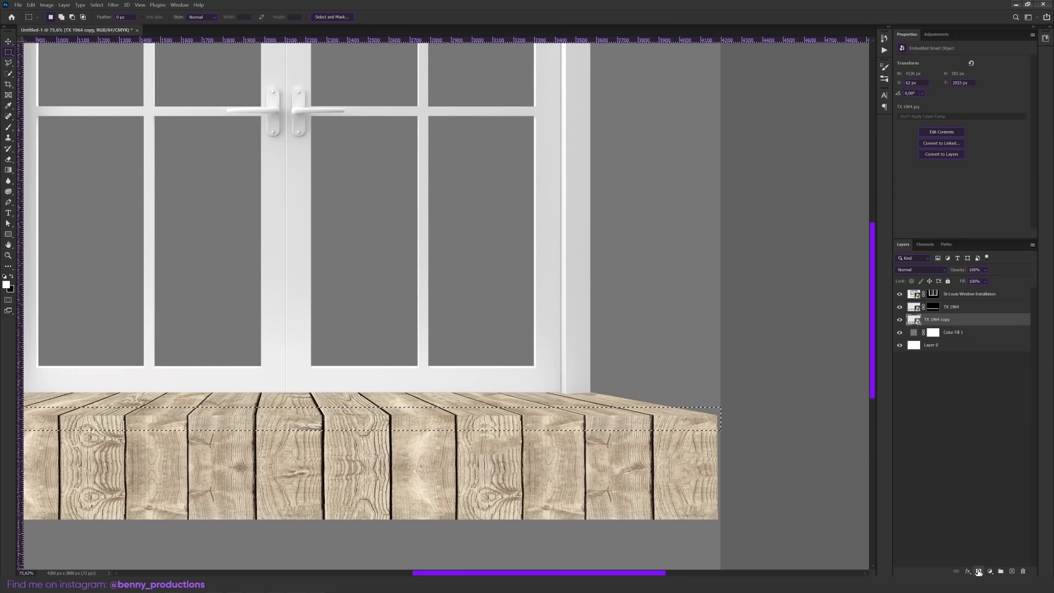
pyautogui.click(978, 572)
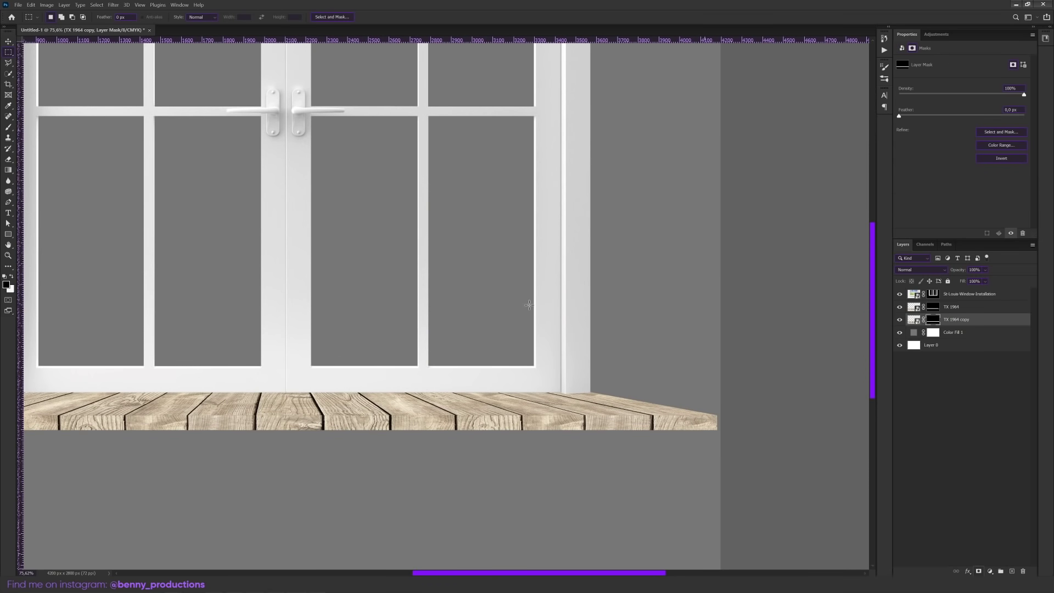
# - Darken the ledge's front face with an Exposure adjustment layer
pyautogui.click(8, 41)
pyautogui.scroll(-2, 661, 327)
pyautogui.scroll(1, 777, 228)
pyautogui.click(935, 34)
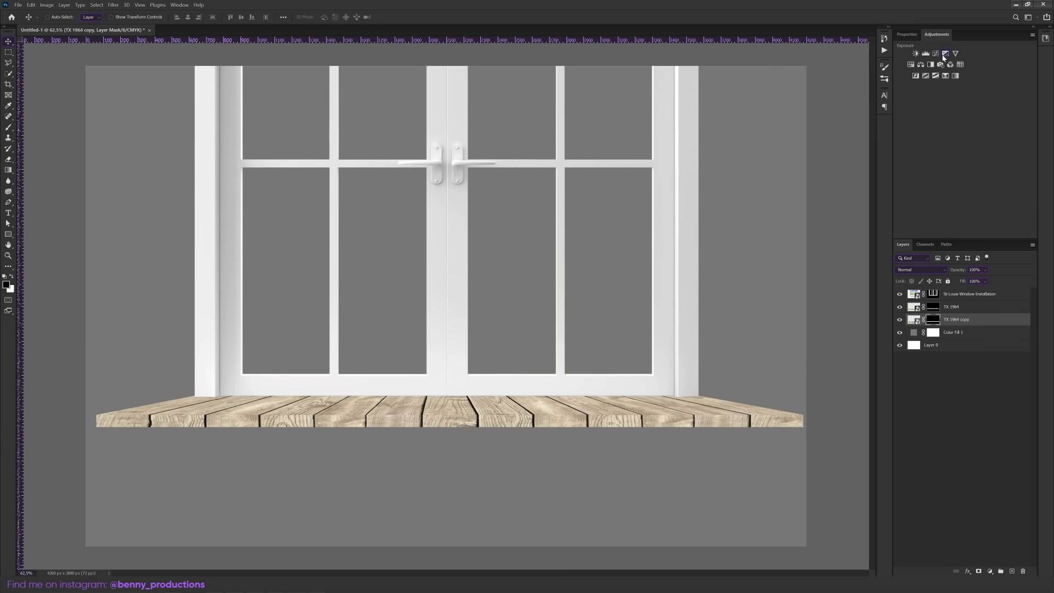
pyautogui.click(945, 53)
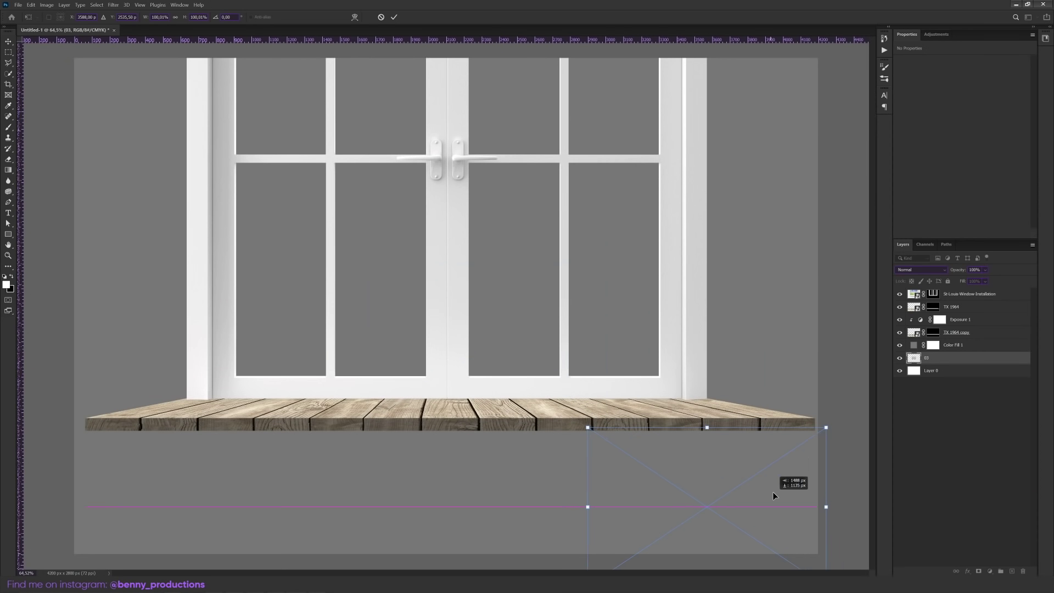
# - Place the concrete texture and scale it to cover the whole canvas
pyautogui.moveTo(773, 492); pyautogui.dragTo(759, 472)
pyautogui.press('Return')
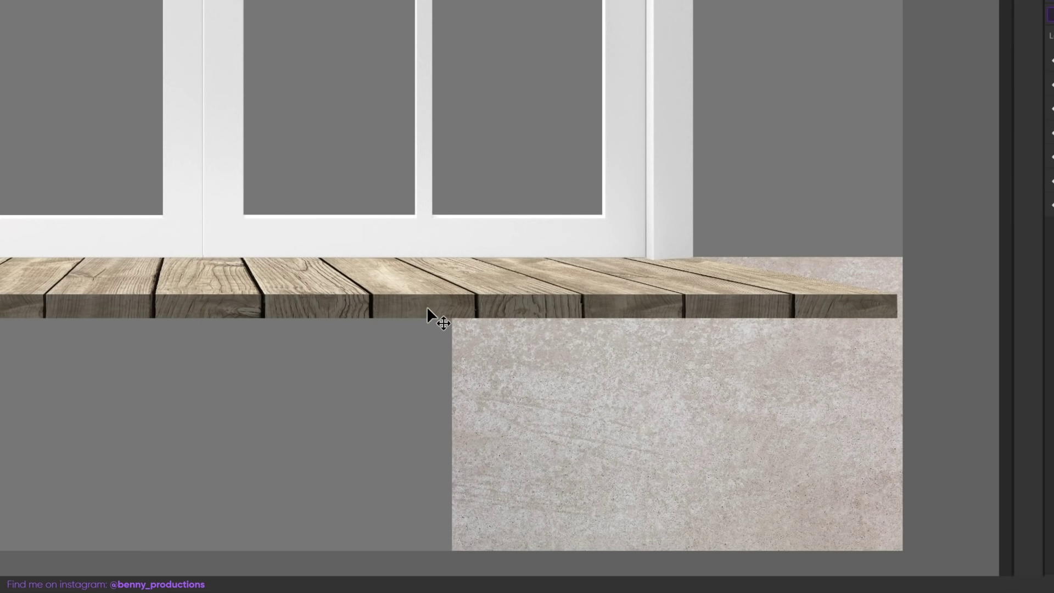
pyautogui.hotkey('ctrl', 't')
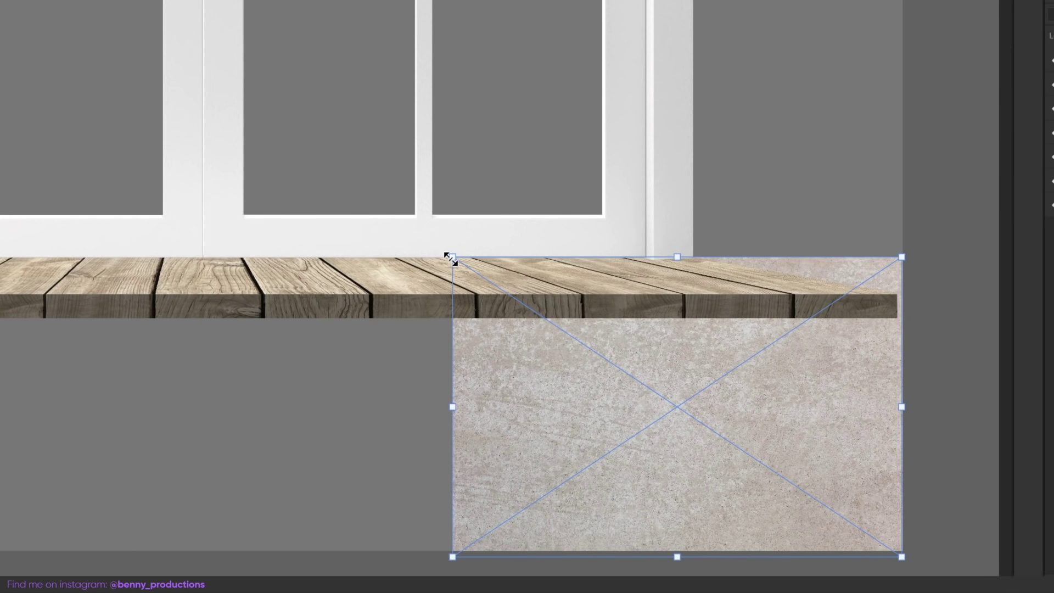
pyautogui.moveTo(450, 257); pyautogui.dragTo(0, 0)
pyautogui.press('Return')
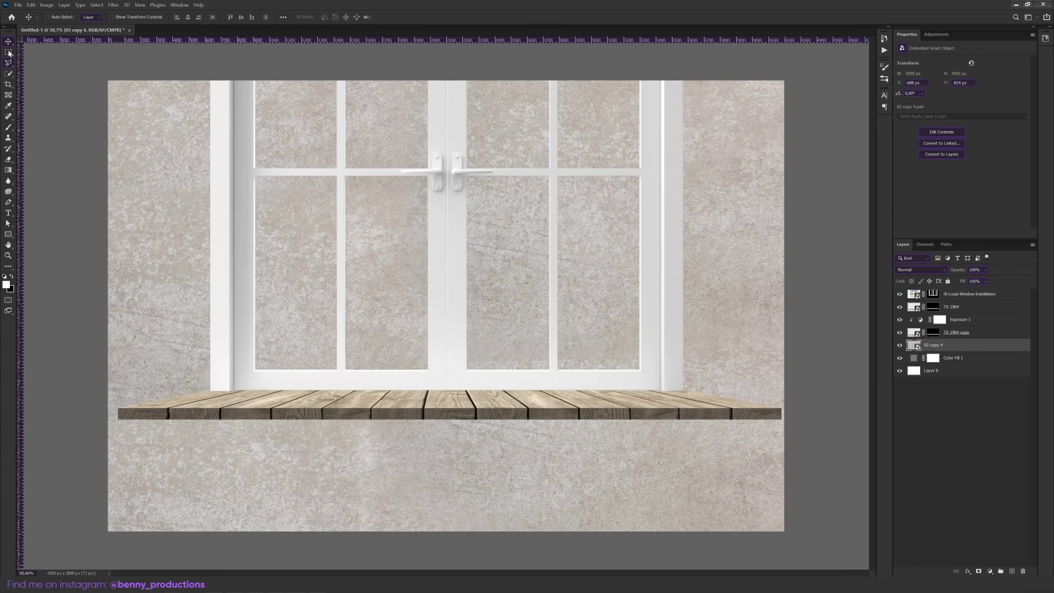
# - Mask the concrete out of the window panes using a rectangular selection
pyautogui.click(9, 53)
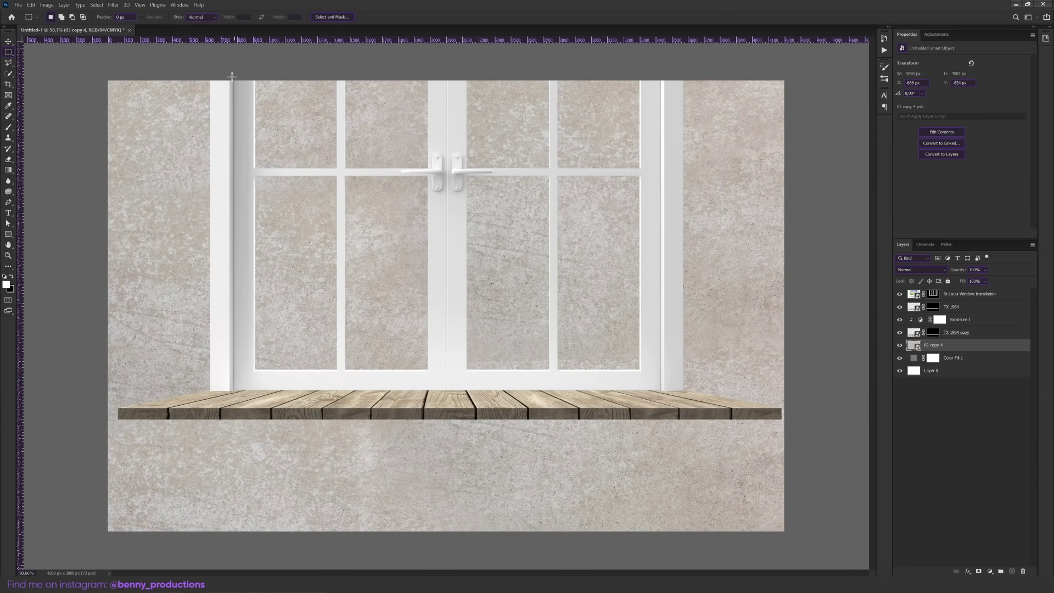
pyautogui.moveTo(671, 386); pyautogui.dragTo(662, 383)
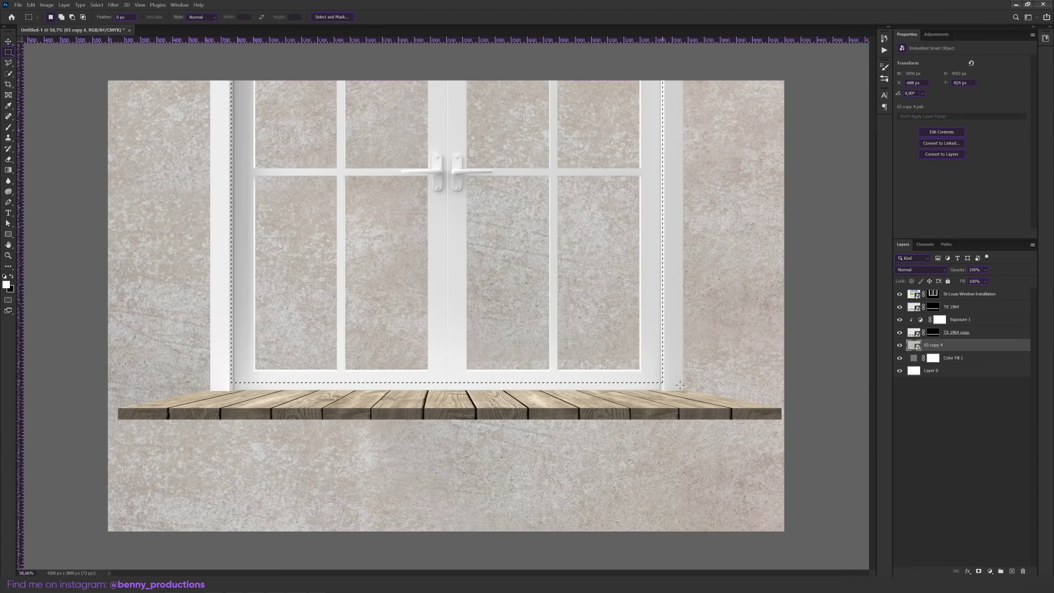
pyautogui.keyDown('alt'); pyautogui.click(978, 572); pyautogui.keyUp('alt')
pyautogui.press('v')
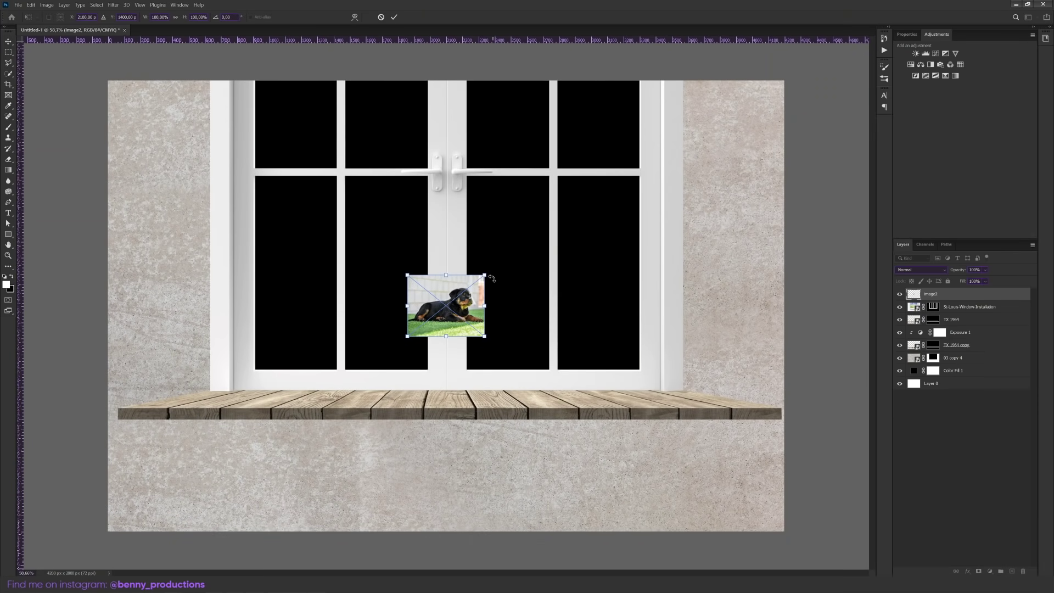
# - Enlarge the dog photo to about 435% and apply the refined fur edge from Select and Mask
pyautogui.moveTo(485, 272); pyautogui.dragTo(812, 97)
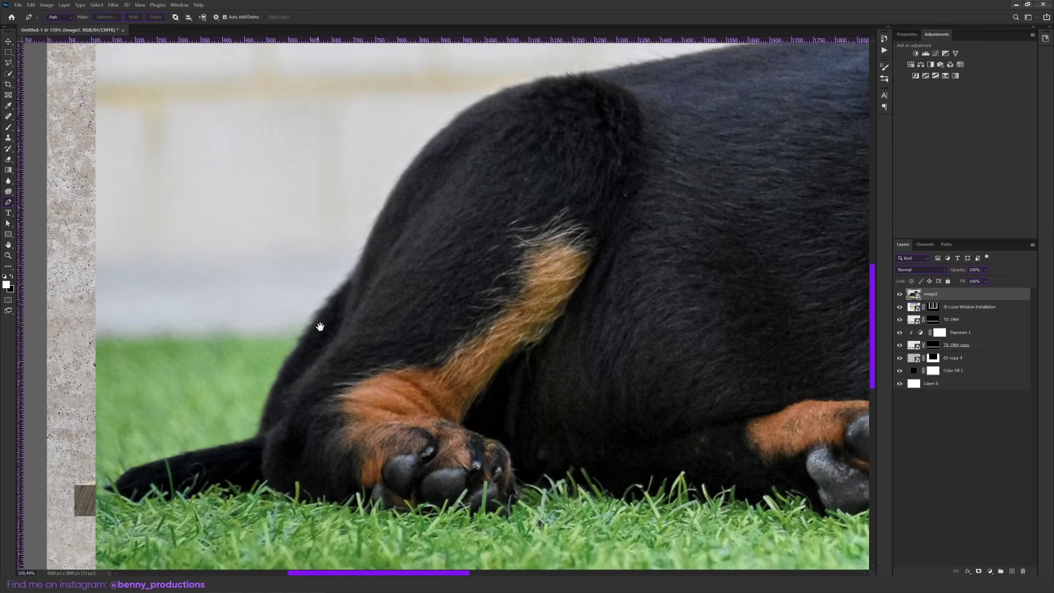
pyautogui.moveTo(320, 327); pyautogui.dragTo(416, 190)
pyautogui.scroll(5, 384, 390)
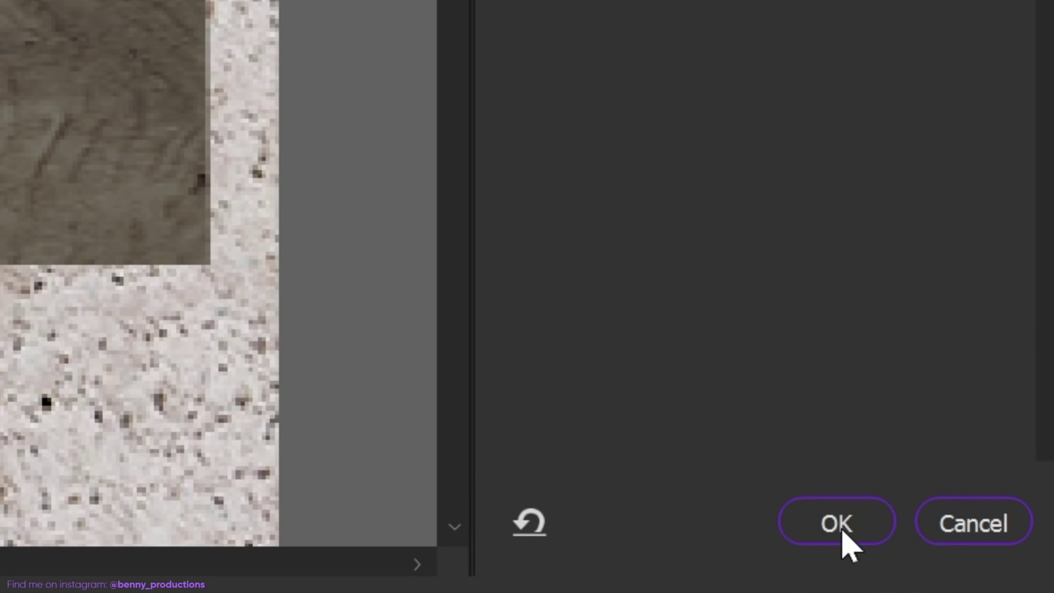
pyautogui.click(838, 522)
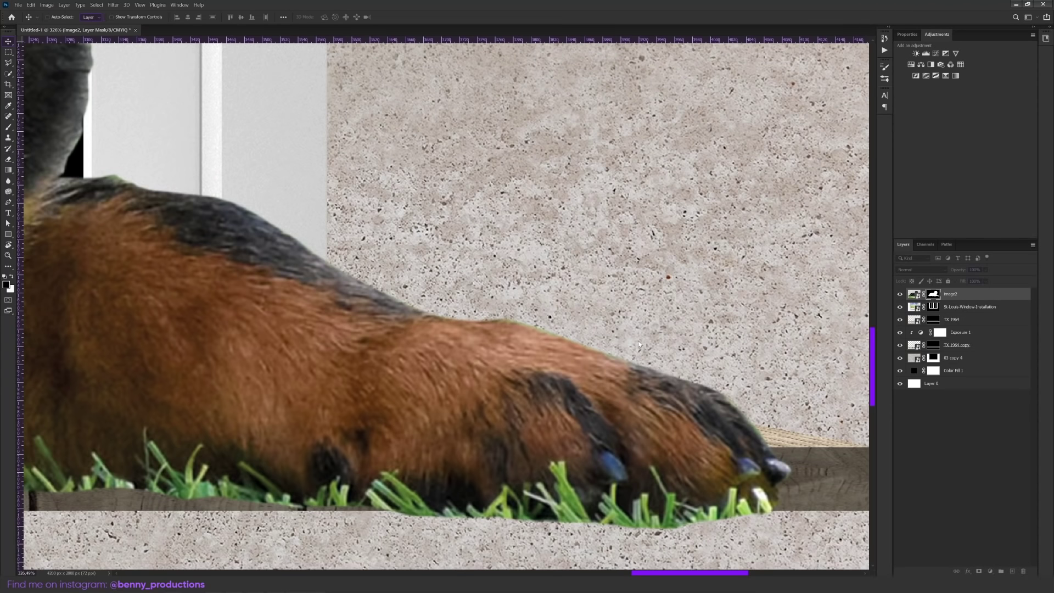
pyautogui.hotkey('ctrl', '0')
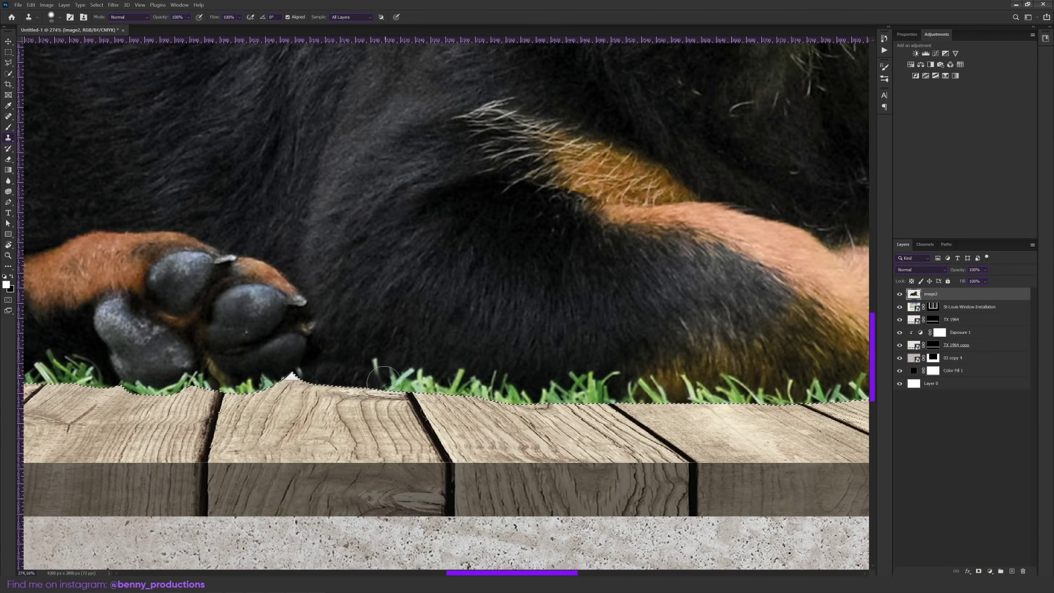
# - Add an Exposure adjustment layer above the 03 copy 4 layer
pyautogui.press('[')
pyautogui.hscroll(3, 594, 376)
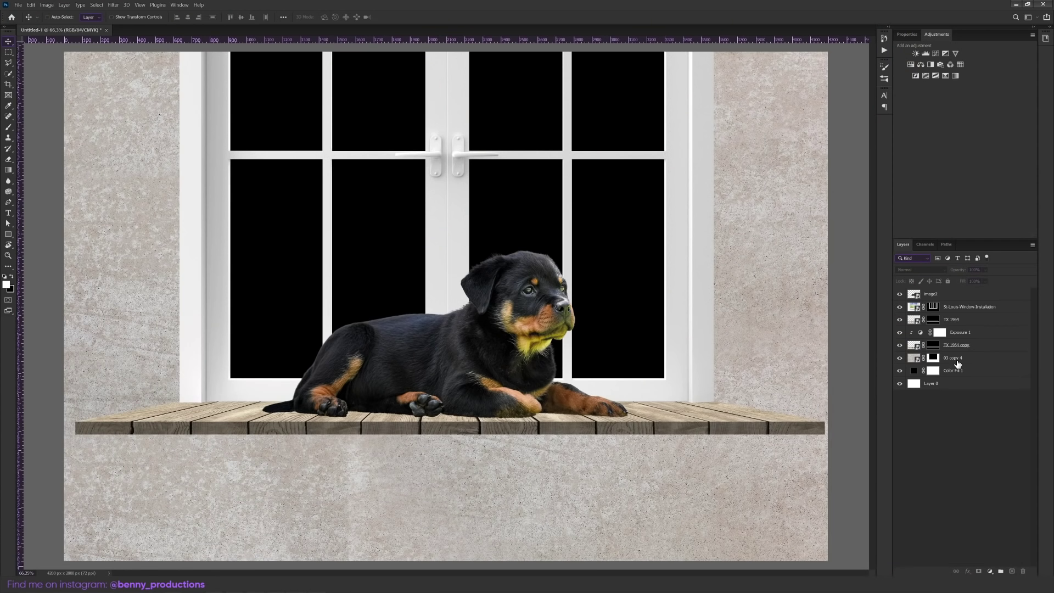
pyautogui.click(958, 364)
pyautogui.click(945, 53)
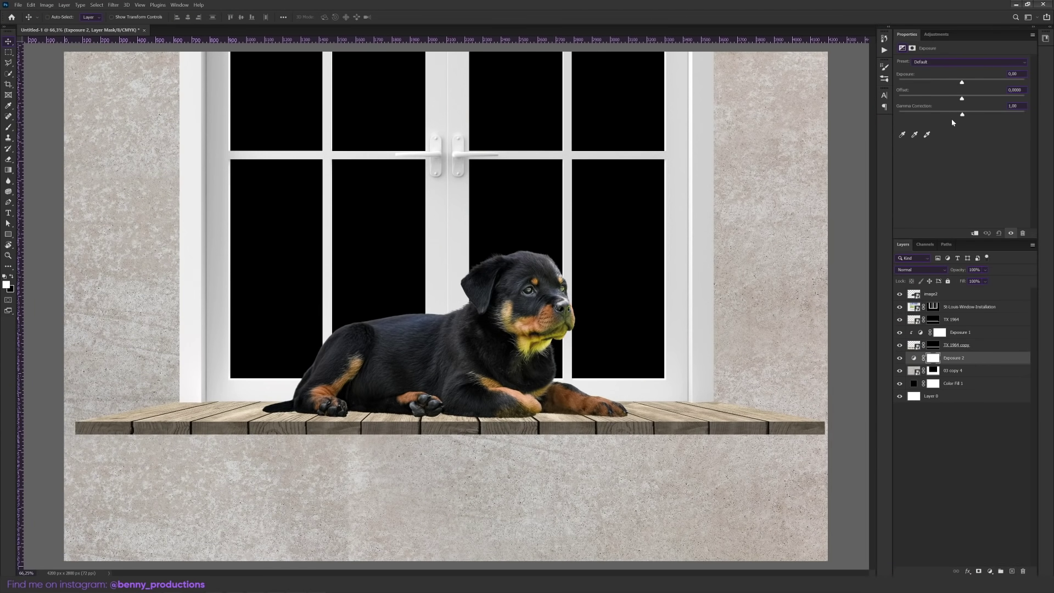
# - Lower exposure to -1.16, duplicate the adjustment, and paint a soft shadow into the sill corner
pyautogui.moveTo(957, 82); pyautogui.dragTo(950, 82)
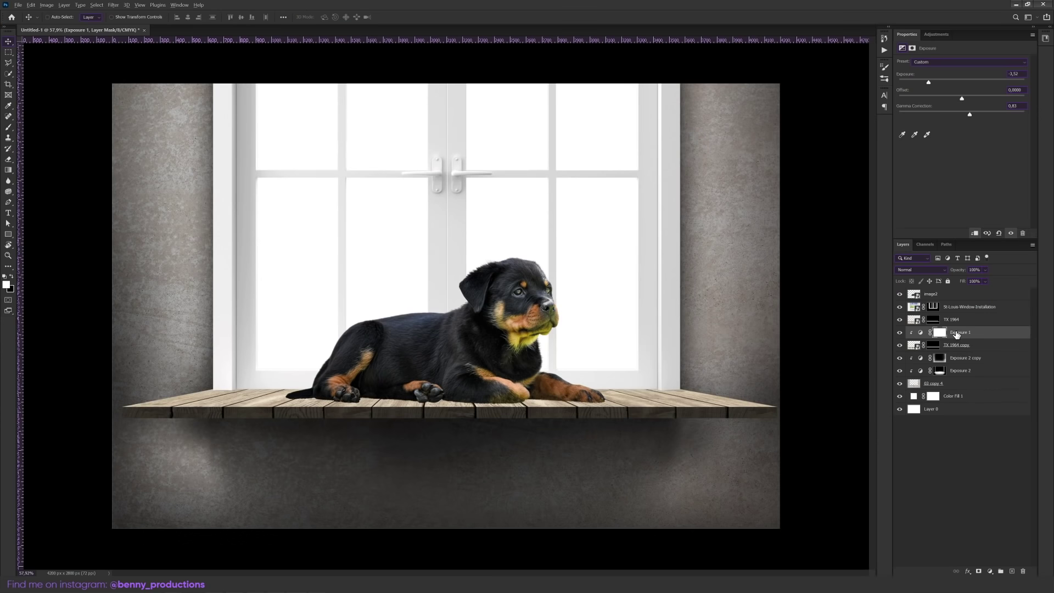
pyautogui.moveTo(957, 340); pyautogui.dragTo(946, 346)
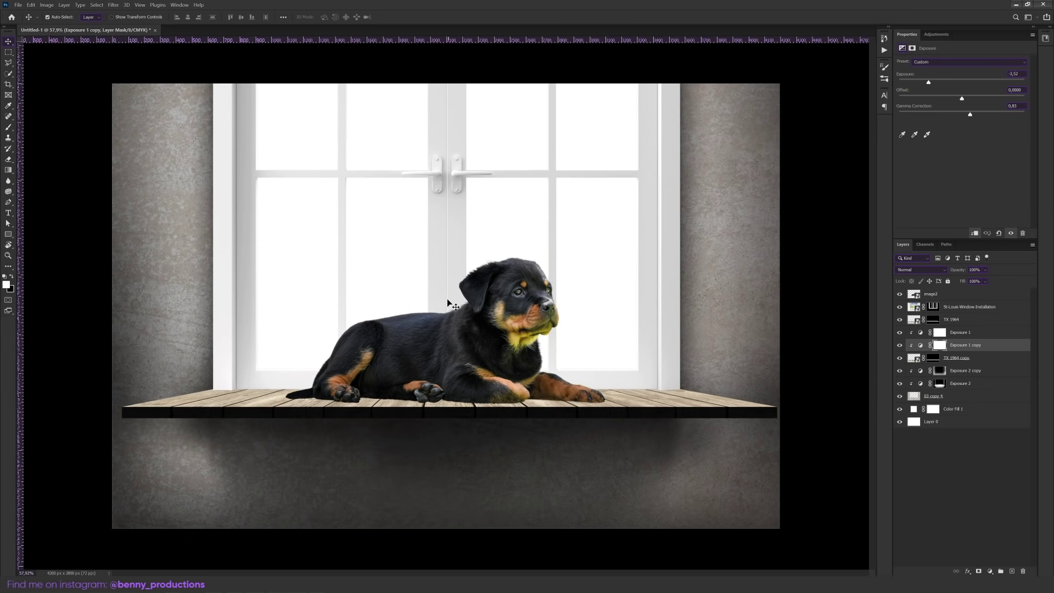
pyautogui.click(12, 129)
pyautogui.scroll(5, 56, 423)
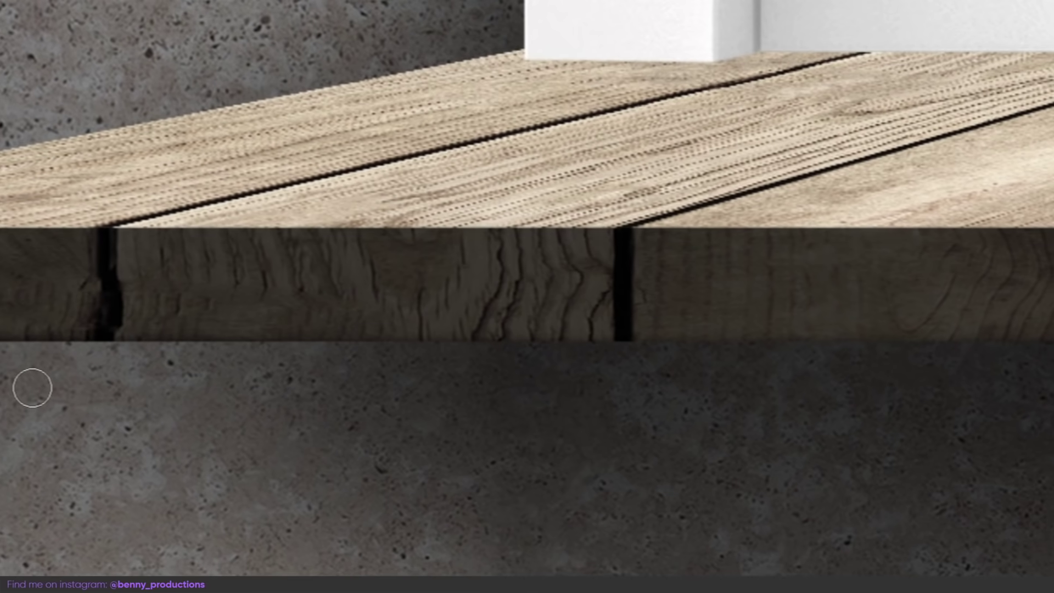
pyautogui.hscroll(10, 710, 297)
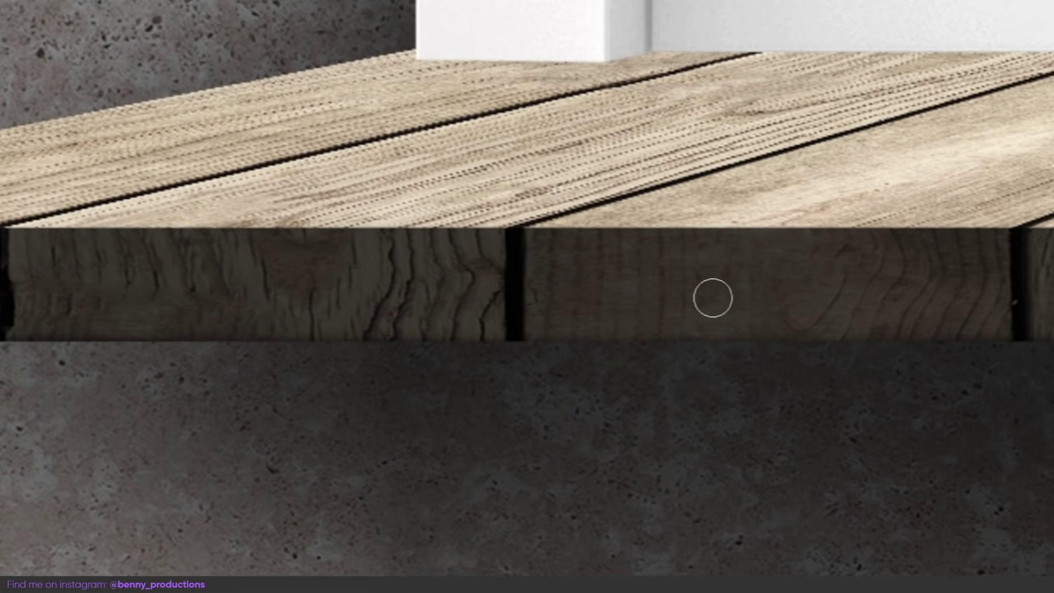
pyautogui.hscroll(-10, 447, 306)
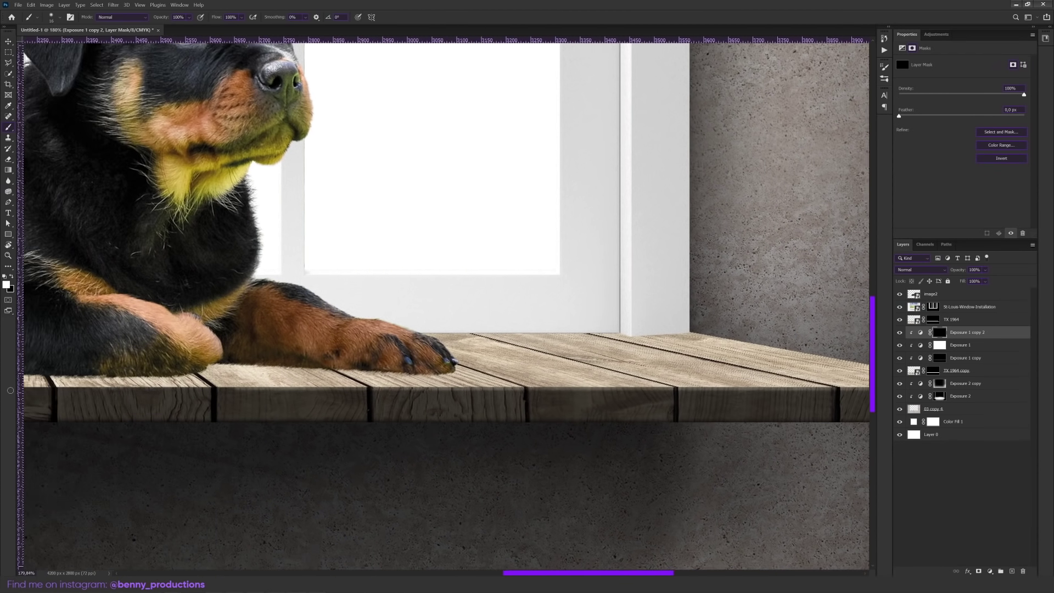
pyautogui.scroll(-5, 531, 417)
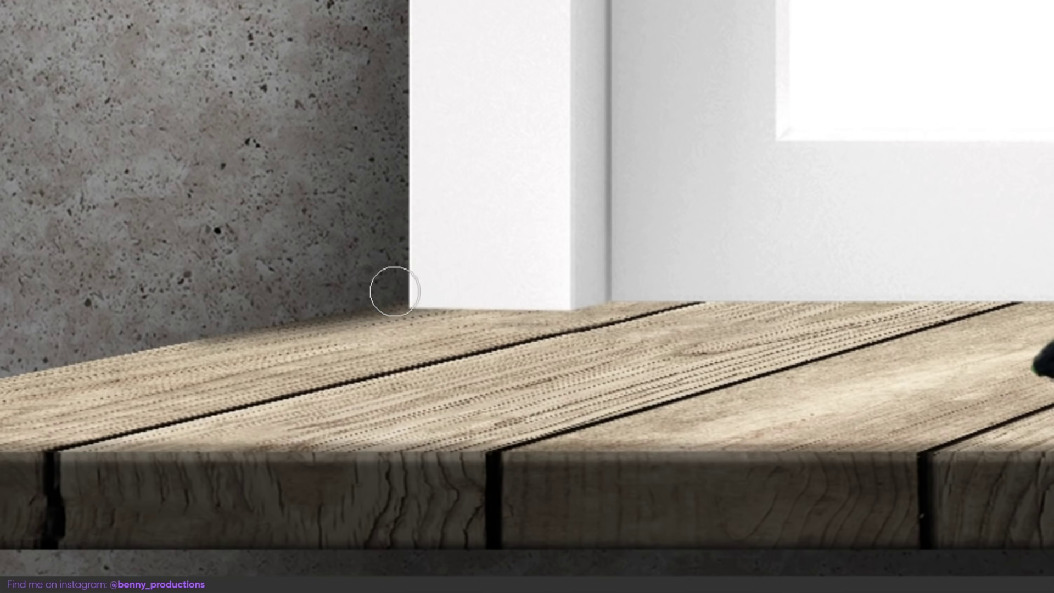
pyautogui.moveTo(388, 289)
pyautogui.mouseDown()
pyautogui.moveTo(471, 303)
pyautogui.moveTo(558, 287)
pyautogui.moveTo(569, 308)
pyautogui.mouseUp()
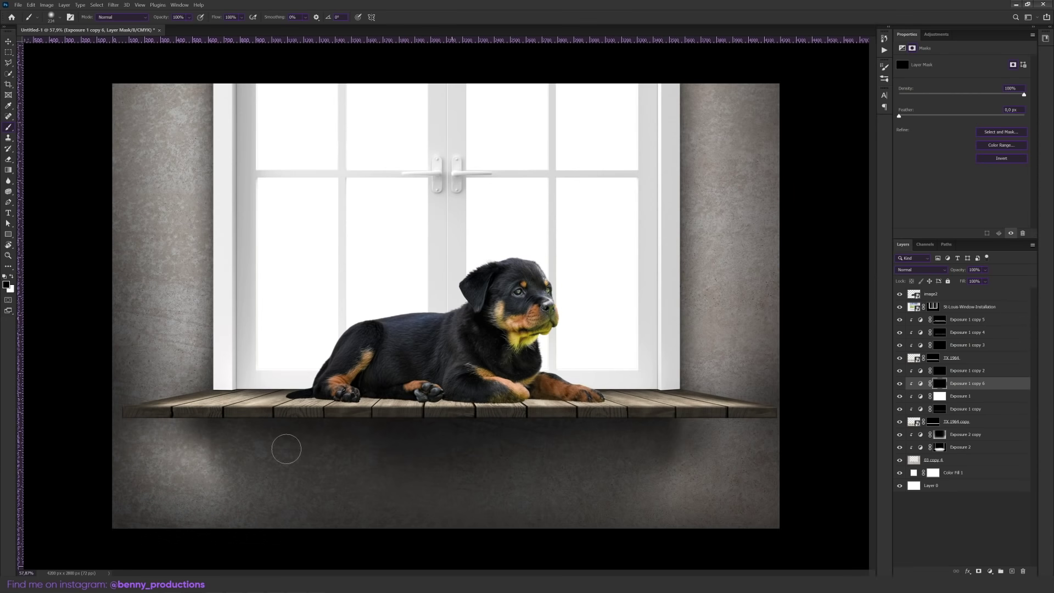
# - Darken the wall beneath the shelf by painting the Exposure 4 mask with a 1285 px brush
pyautogui.moveTo(287, 447); pyautogui.dragTo(352, 442)
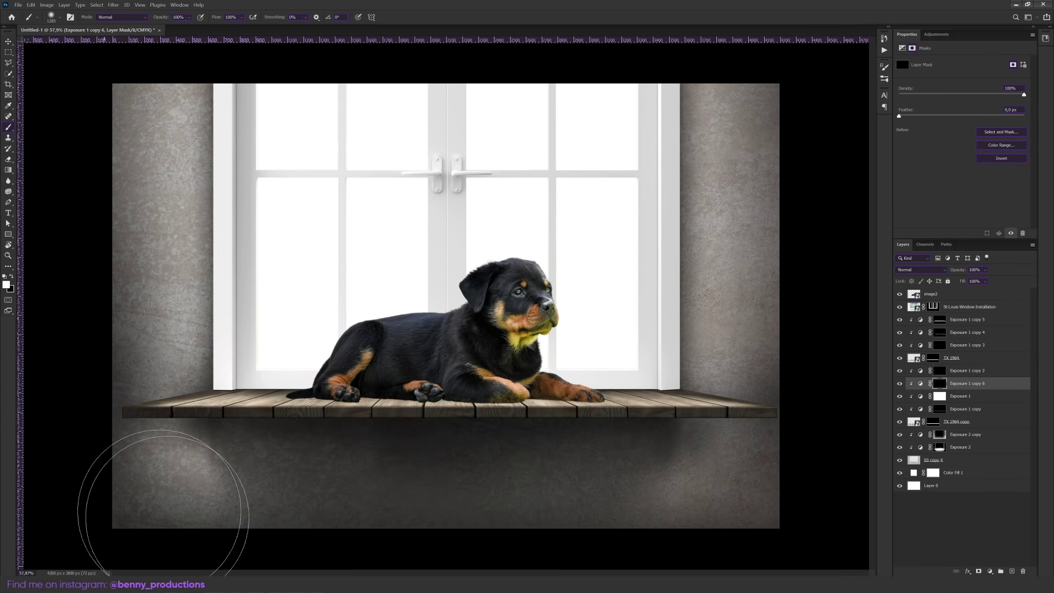
pyautogui.moveTo(835, 491); pyautogui.dragTo(541, 505)
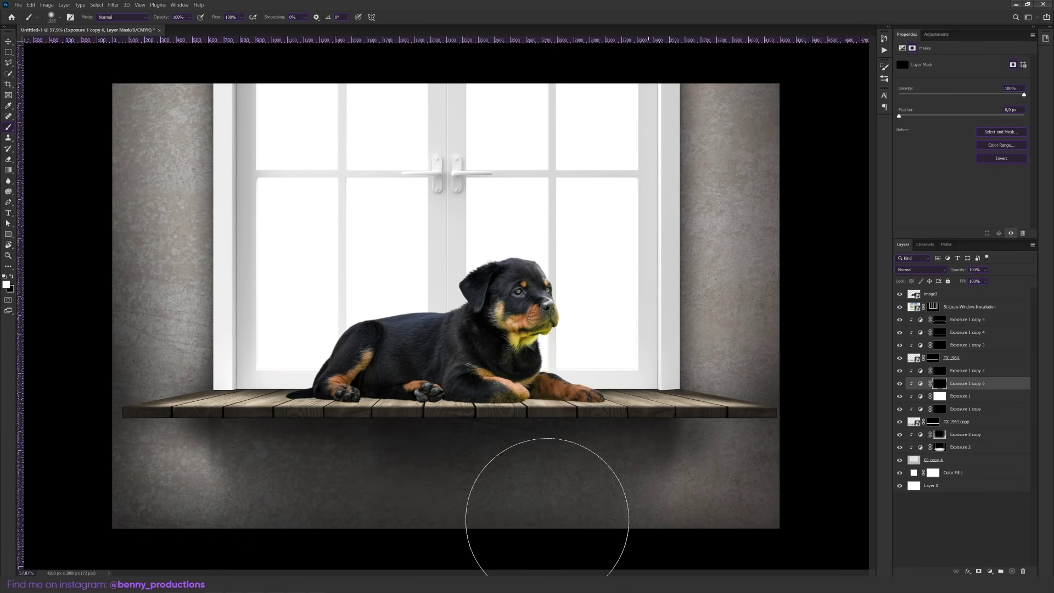
pyautogui.scroll(-3, 483, 374)
pyautogui.scroll(3, 485, 352)
pyautogui.scroll(1, 484, 352)
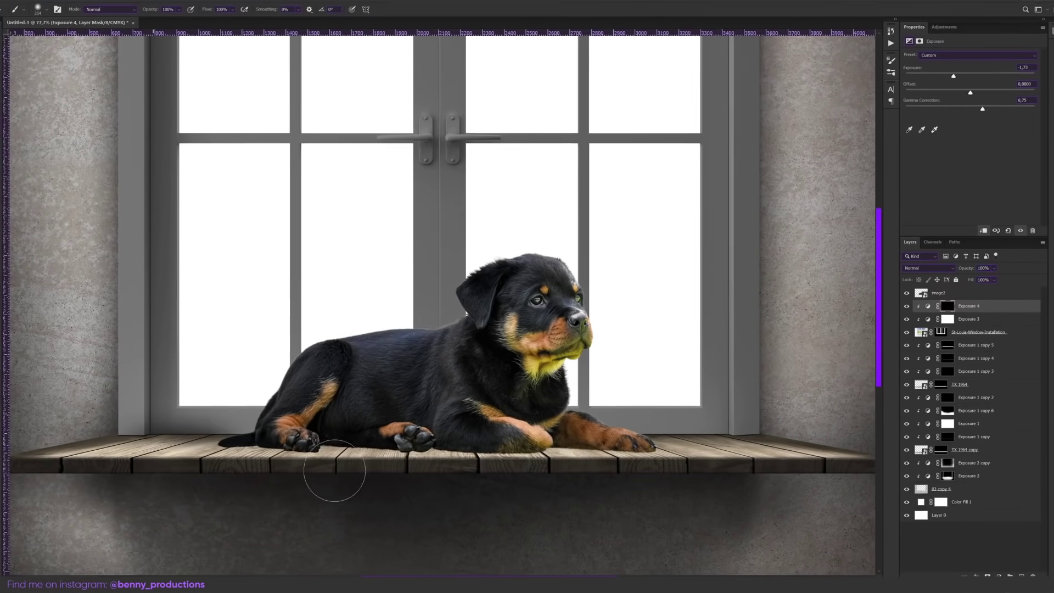
pyautogui.keyDown('shift'); pyautogui.click(746, 431); pyautogui.keyUp('shift')
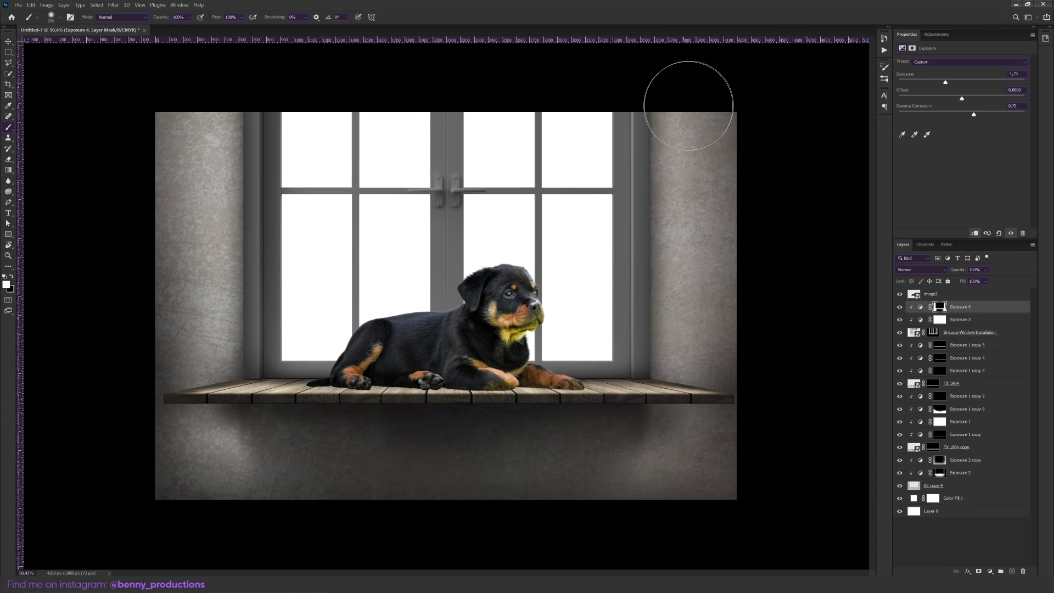
pyautogui.hotkey('ctrl', '-')
pyautogui.hotkey('ctrl', '-')
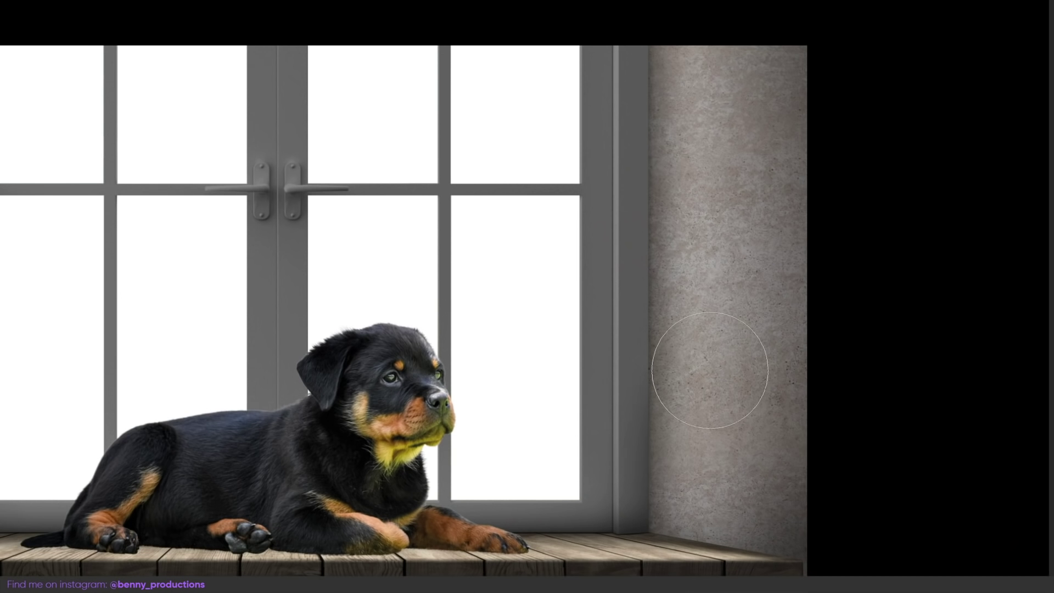
pyautogui.press(']')
pyautogui.press(']')
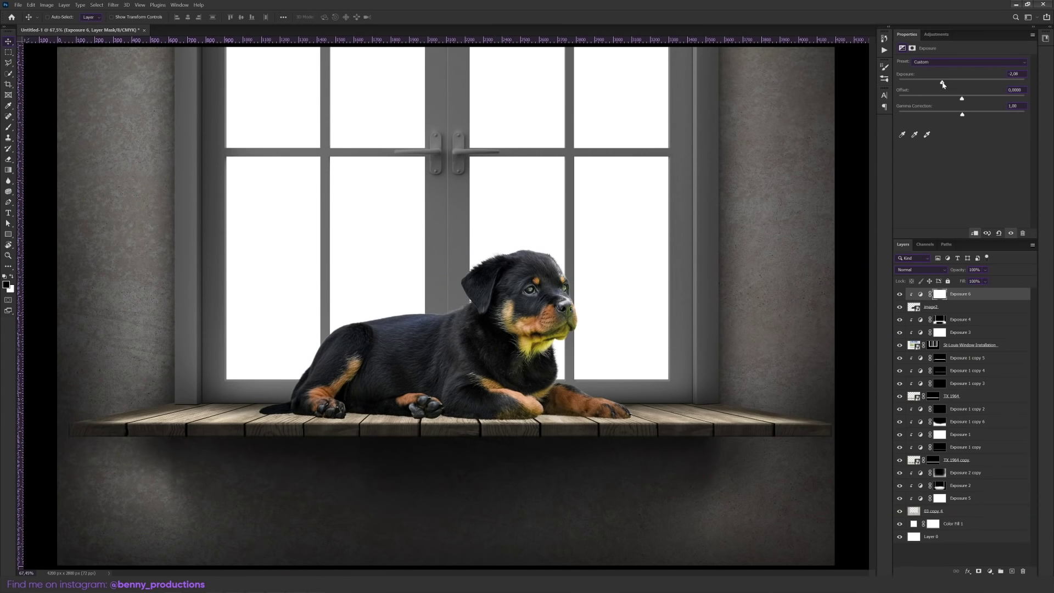
# - Darken the dog with Exposure 6 at -2.08 and paint a masked copy over its leg and body
pyautogui.moveTo(940, 84); pyautogui.dragTo(932, 84)
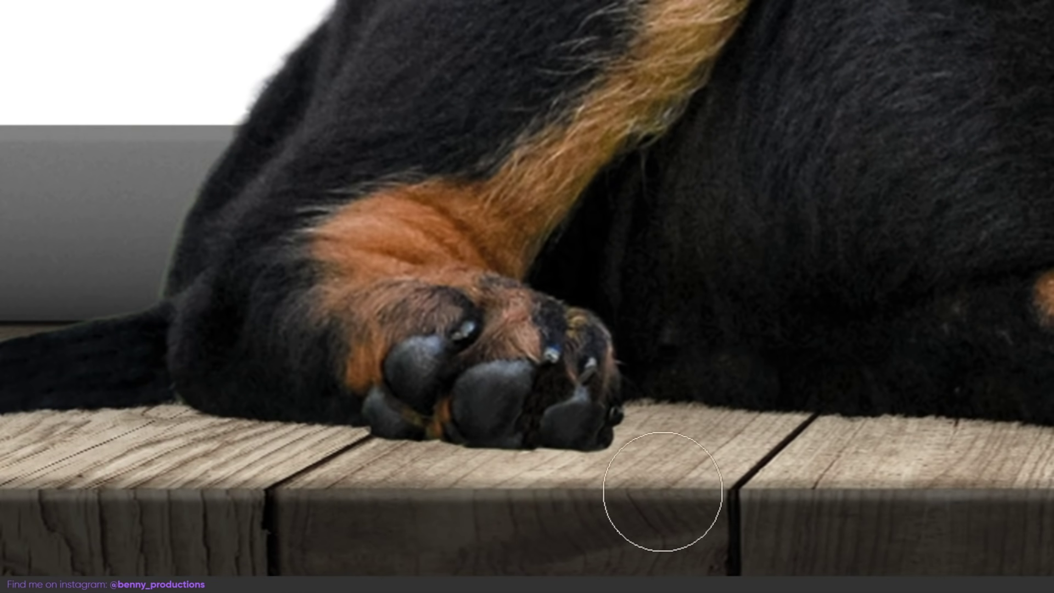
pyautogui.rightClick(938, 306)
pyautogui.click(952, 326)
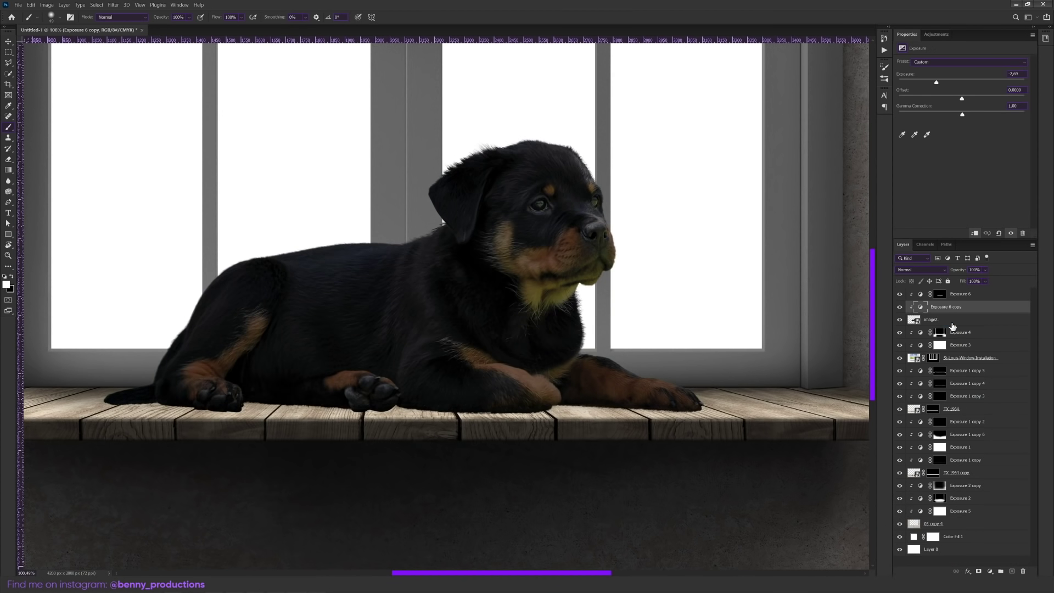
pyautogui.keyDown('alt'); pyautogui.click(978, 571); pyautogui.keyUp('alt')
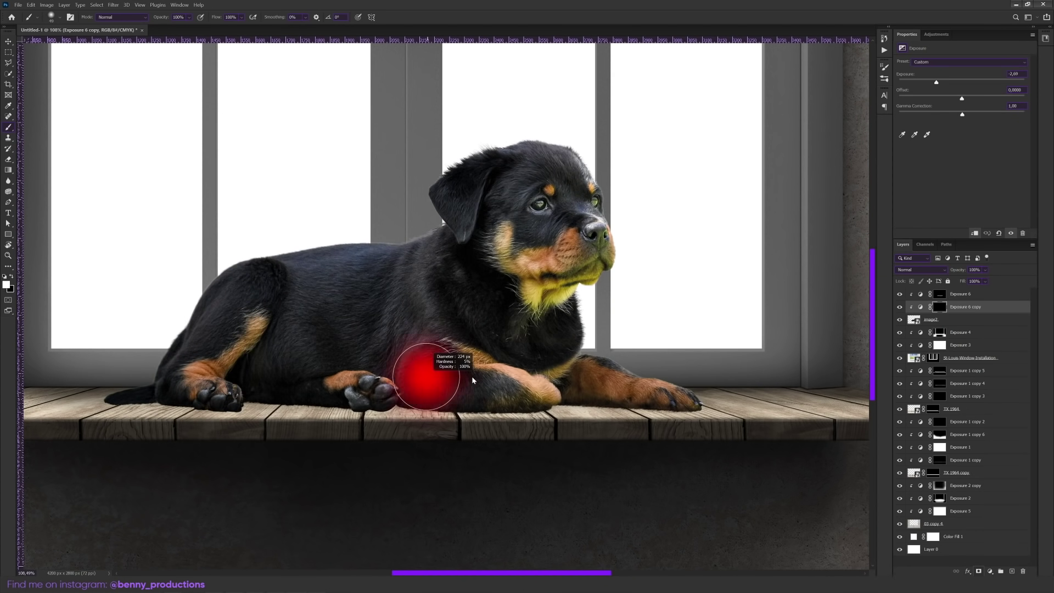
pyautogui.moveTo(214, 392); pyautogui.dragTo(249, 363)
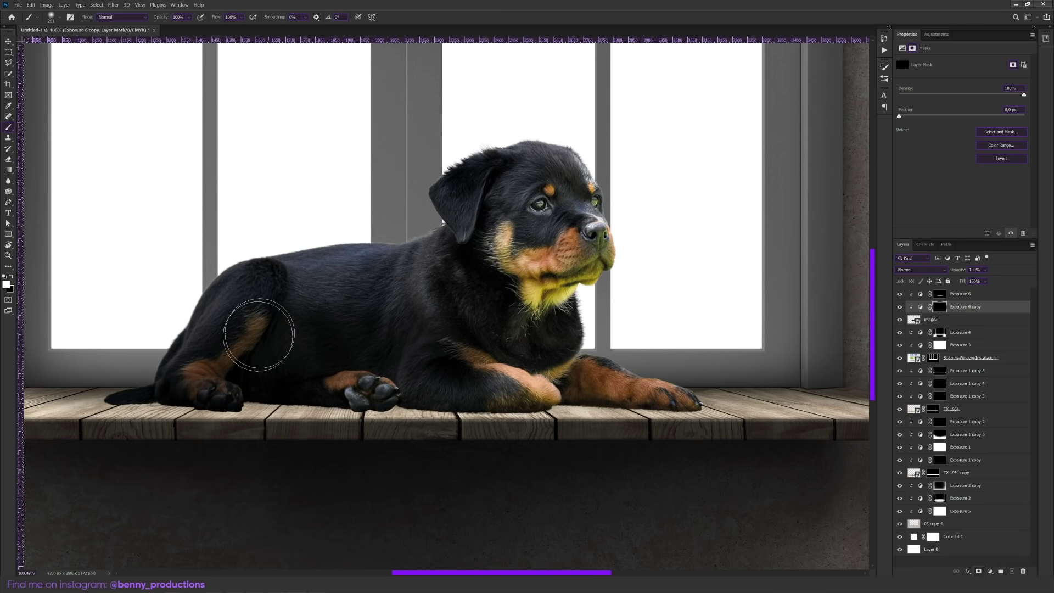
pyautogui.moveTo(296, 305)
pyautogui.mouseDown()
pyautogui.moveTo(366, 313)
pyautogui.moveTo(454, 298)
pyautogui.moveTo(447, 270)
pyautogui.mouseUp()
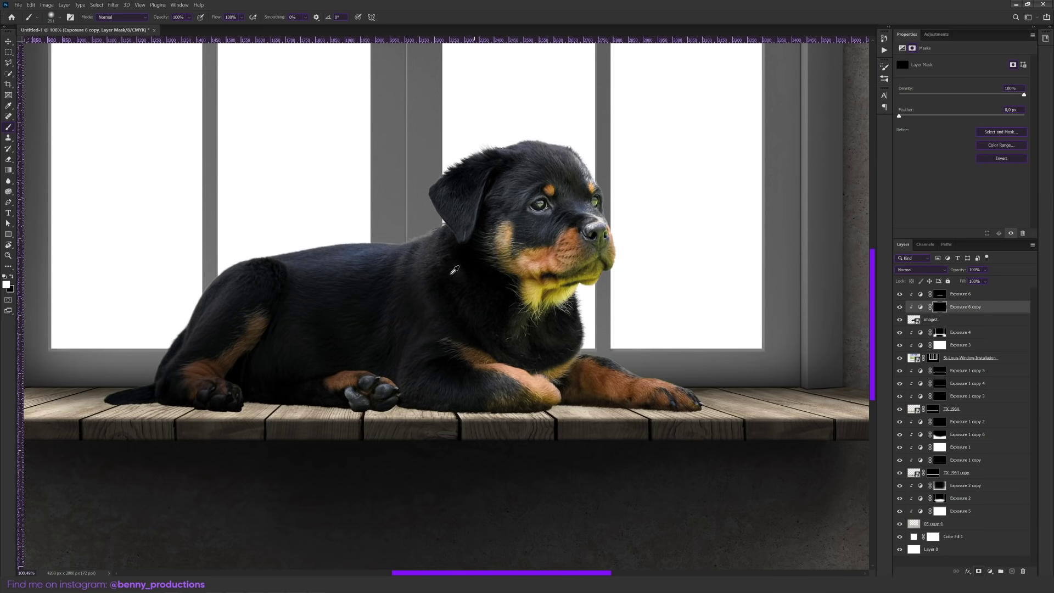
pyautogui.keyDown('alt'); pyautogui.rightClick(447, 270); pyautogui.keyUp('alt')
pyautogui.keyDown('alt'); pyautogui.rightClick(433, 341); pyautogui.keyUp('alt')
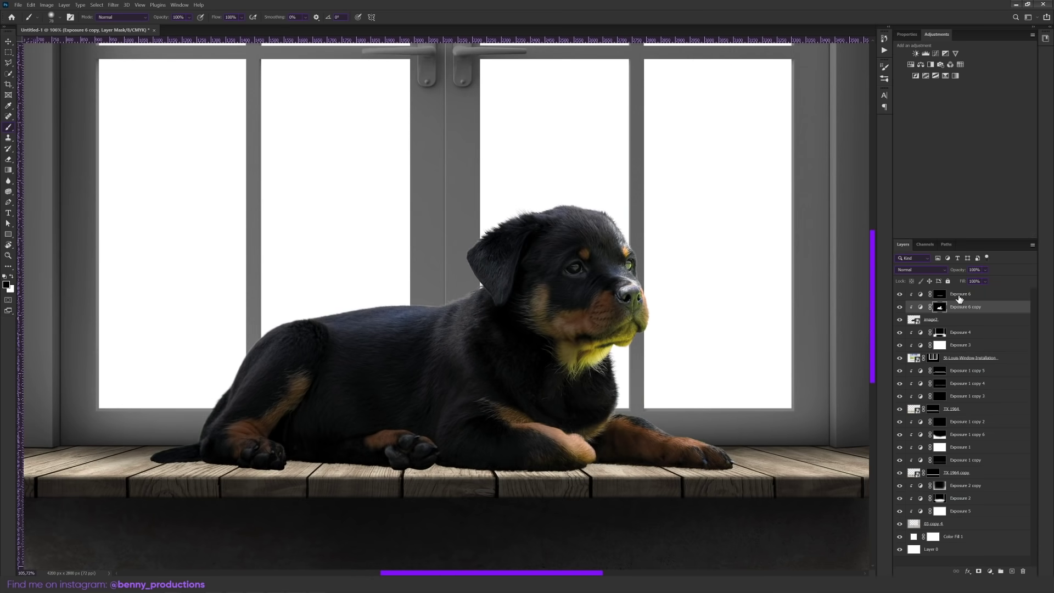
# - Add another adjustment layer above Exposure 6 and paint a dark shadow under the dog's tail
pyautogui.click(961, 294)
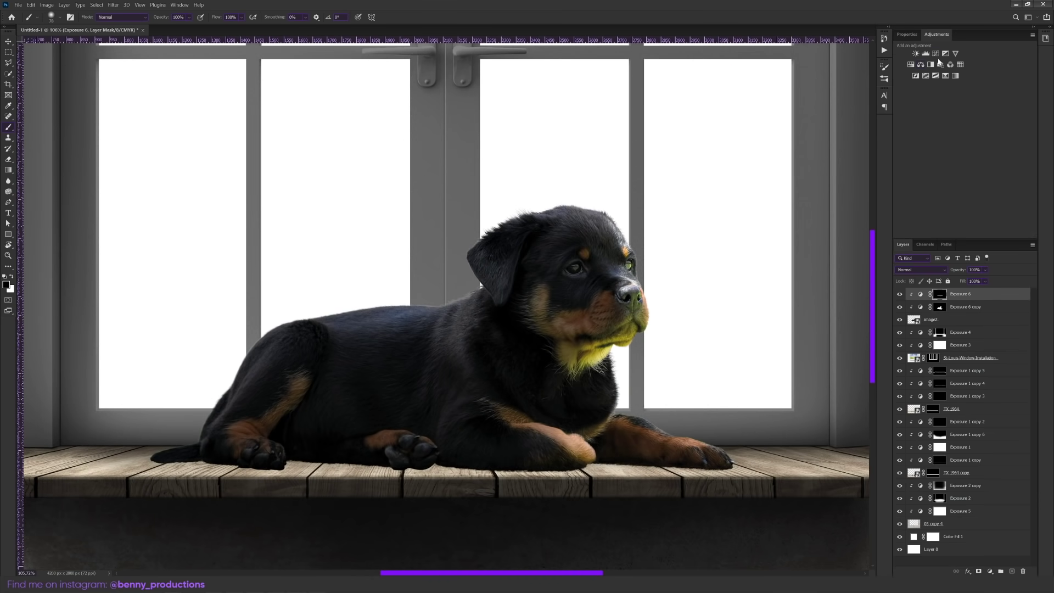
pyautogui.click(939, 63)
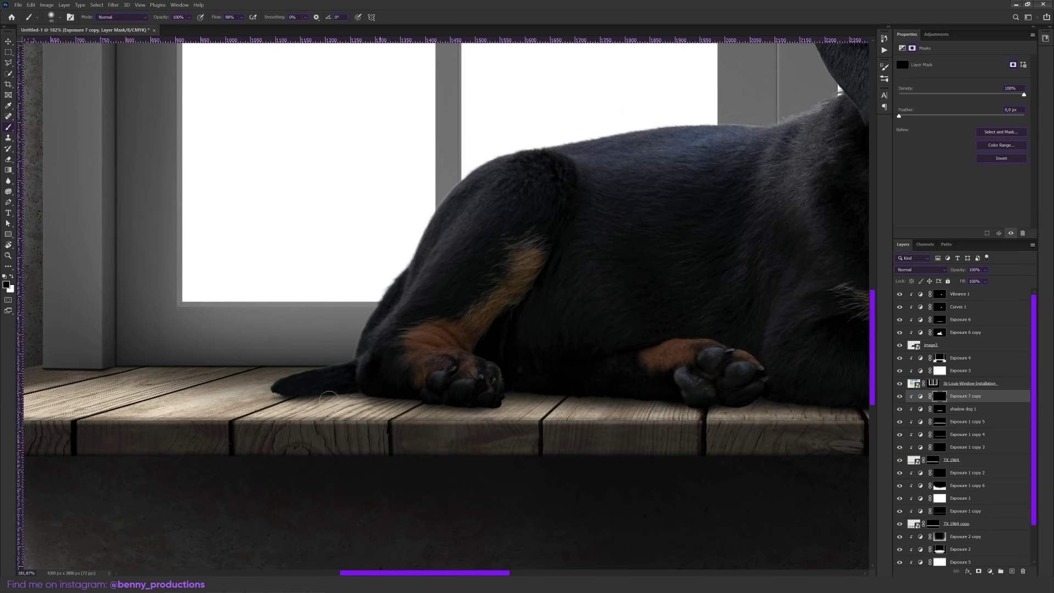
pyautogui.press('x')
pyautogui.moveTo(392, 402); pyautogui.dragTo(271, 405)
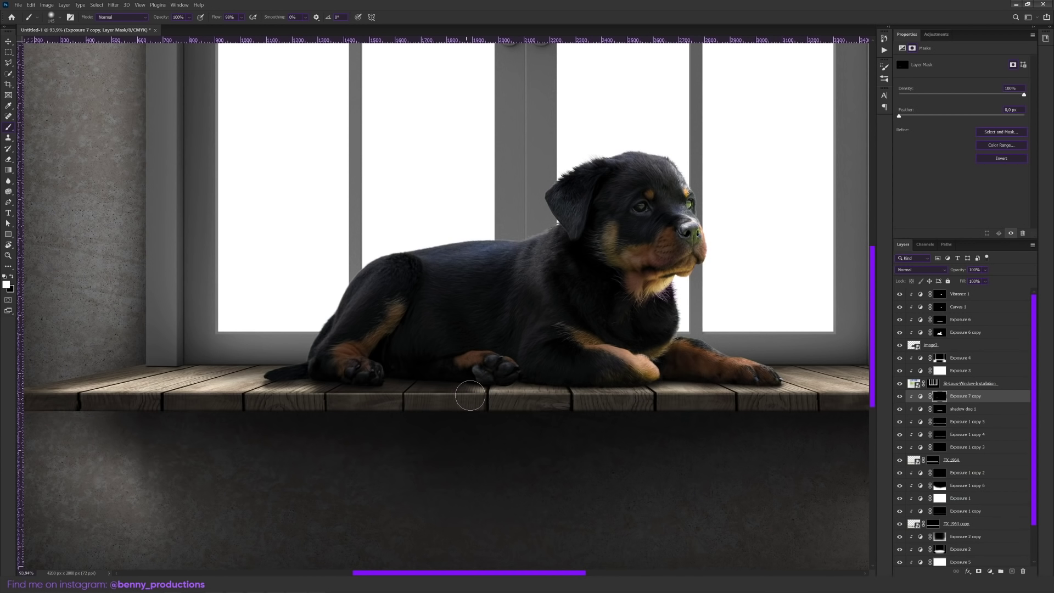
pyautogui.hotkey('ctrl', '0')
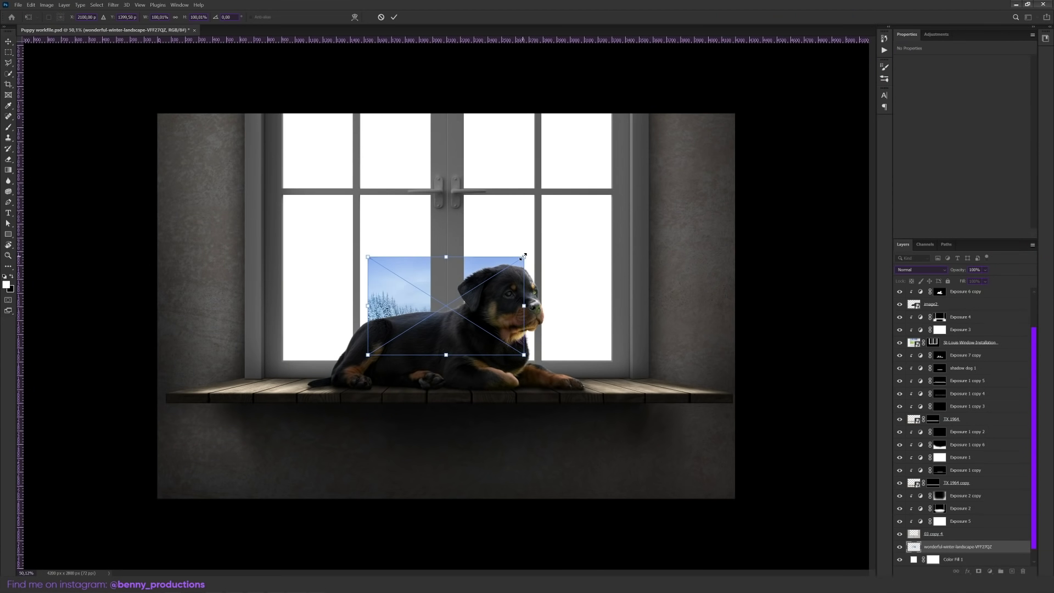
# - Scale the winter landscape into the window, Field Blur the snowy forest, and add a Color Balance layer
pyautogui.moveTo(564, 219); pyautogui.dragTo(488, 294)
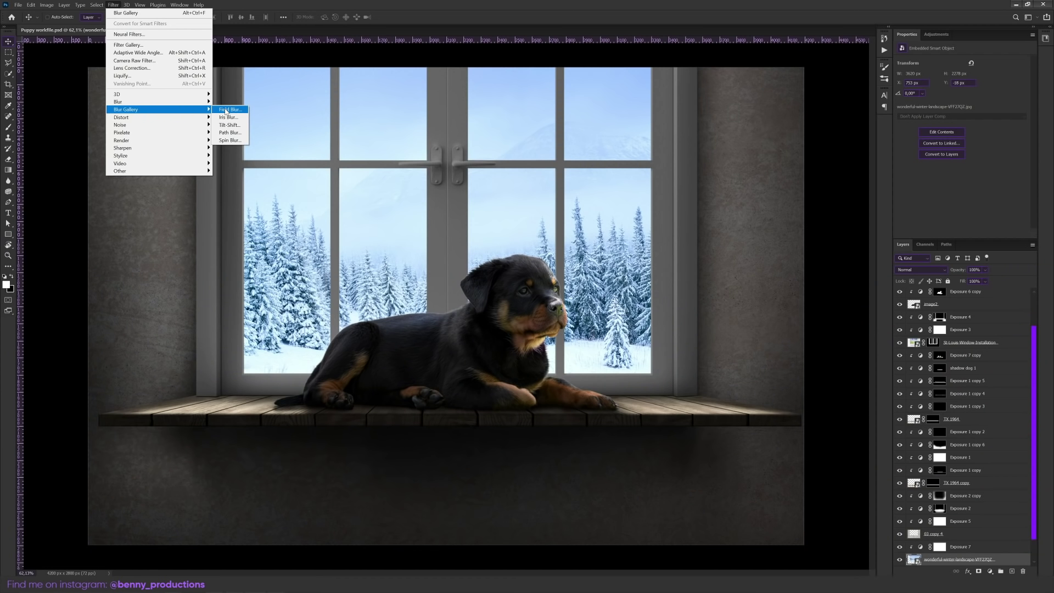
pyautogui.click(242, 107)
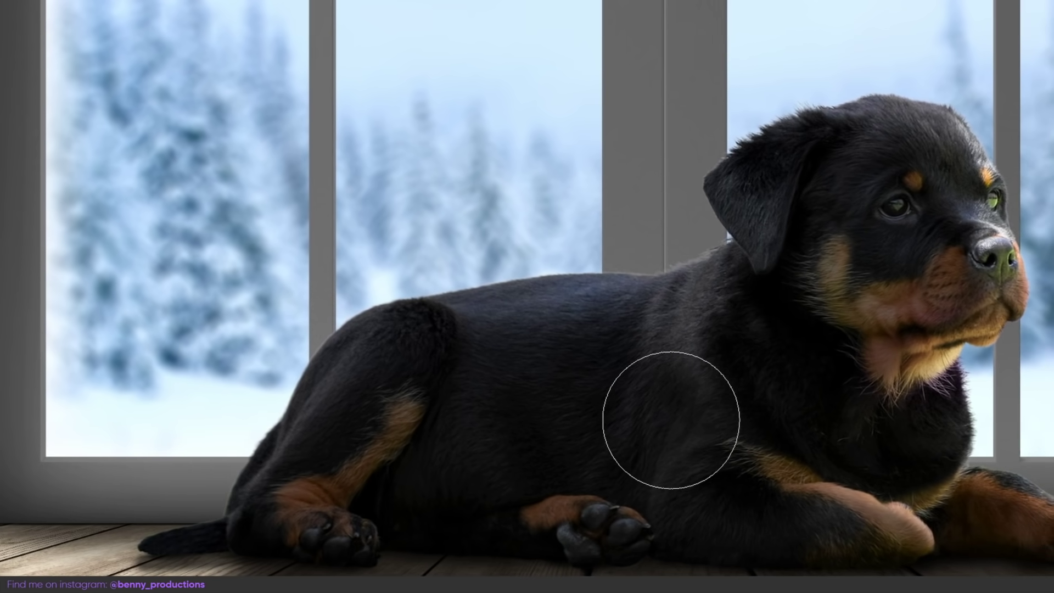
pyautogui.press(']')
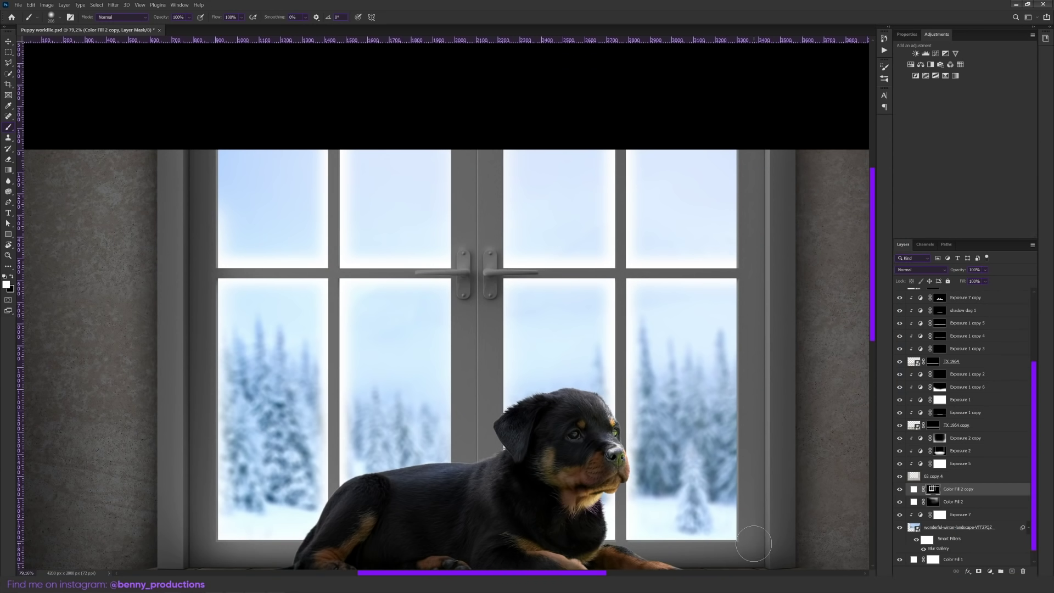
pyautogui.scroll(-2, 737, 534)
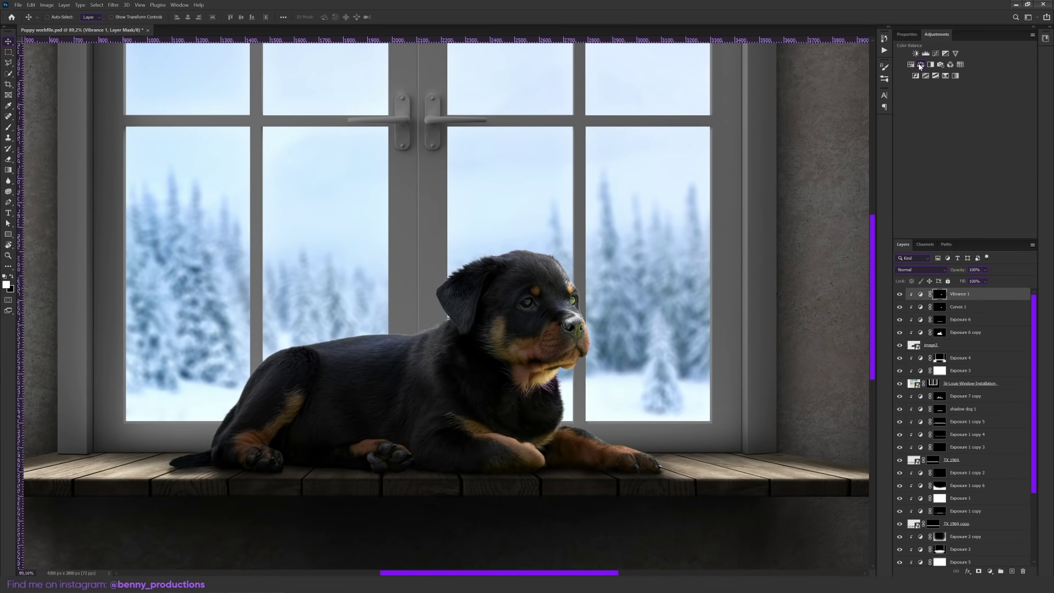
pyautogui.click(920, 65)
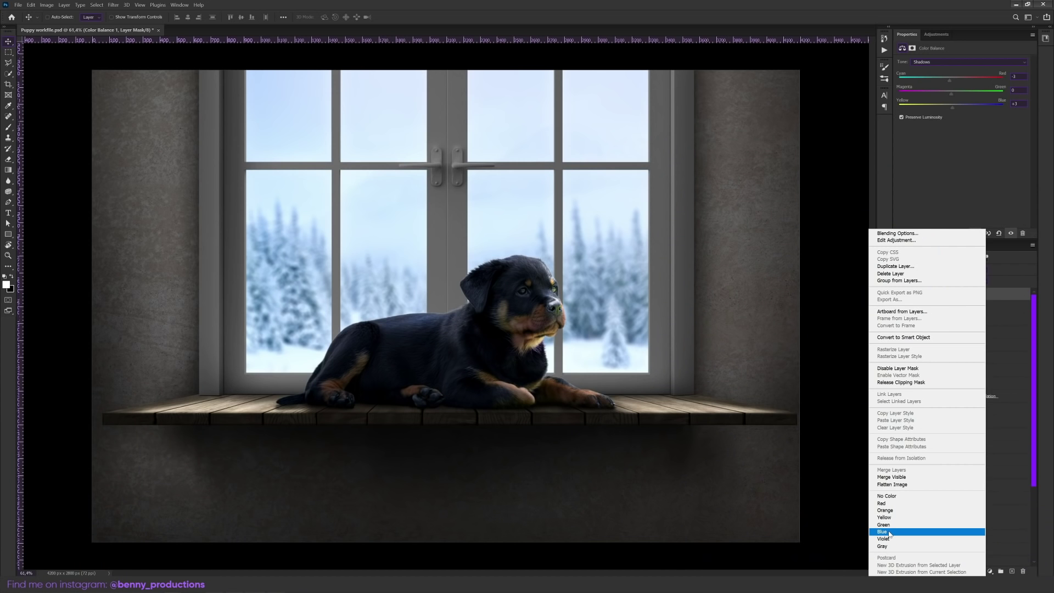
# - Copy Color Balance 1 below image2 and select the base Layer 0
pyautogui.click(960, 285)
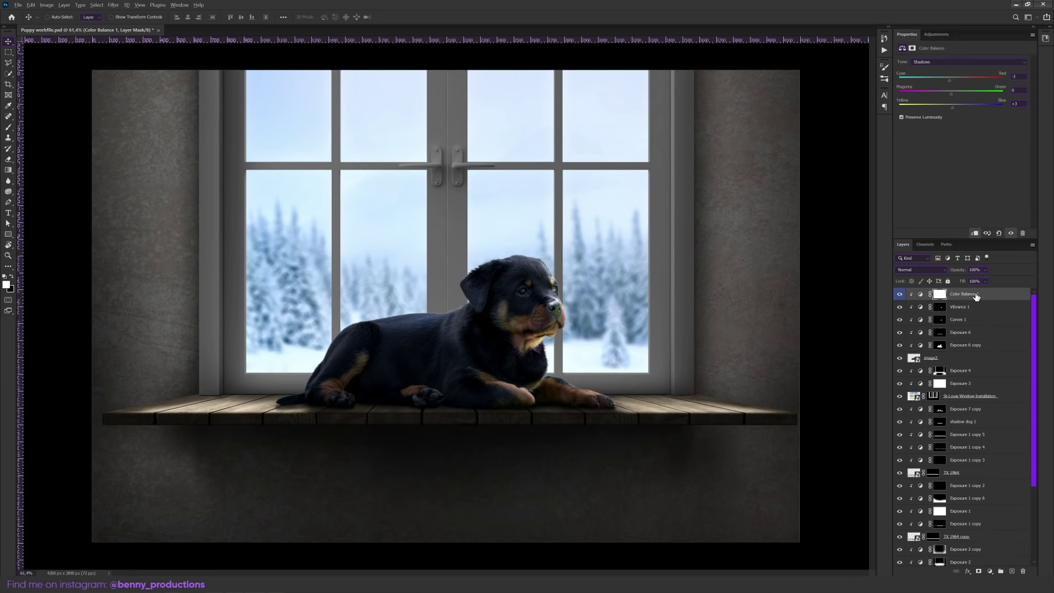
pyautogui.moveTo(975, 296); pyautogui.dragTo(965, 383)
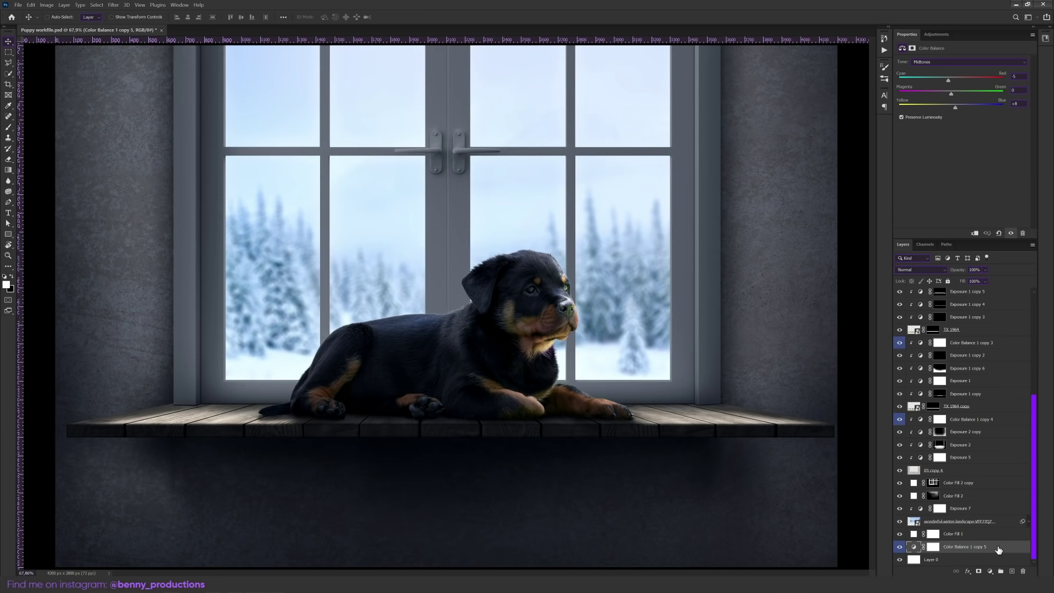
pyautogui.click(1025, 557)
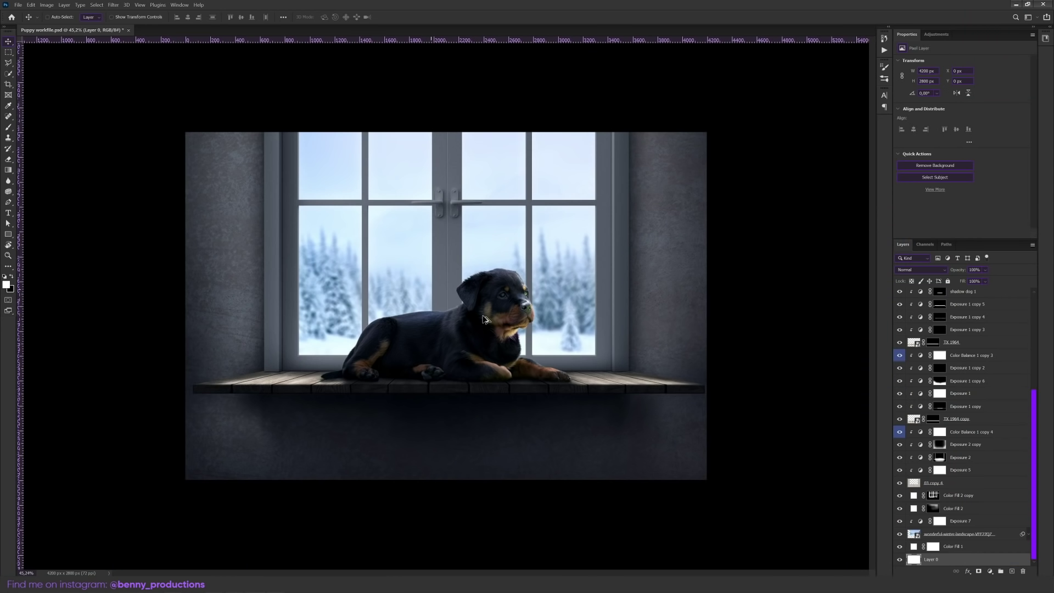
pyautogui.scroll(3, 481, 315)
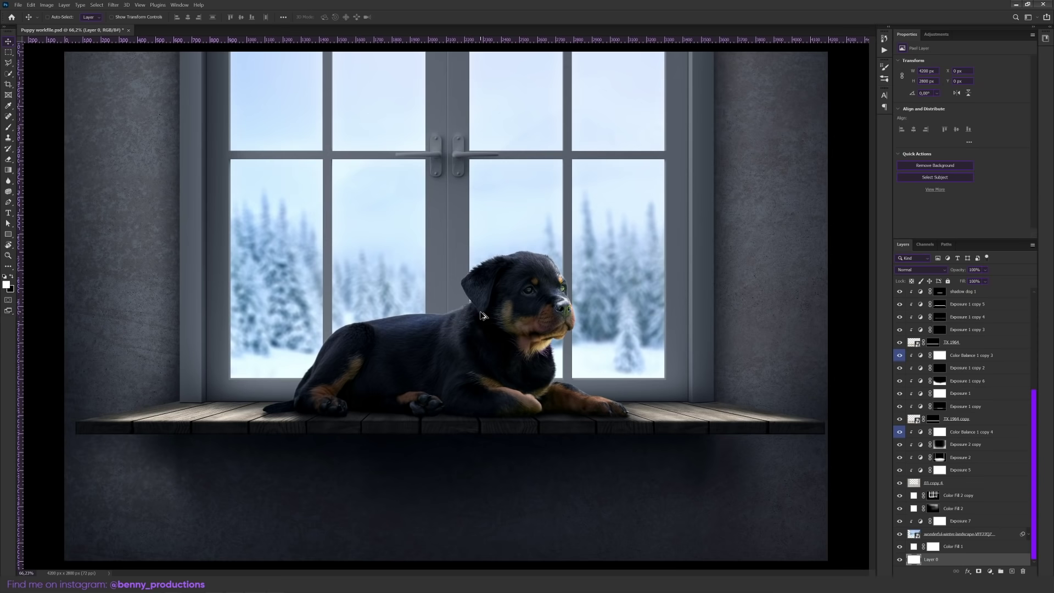
pyautogui.scroll(-1, 481, 315)
pyautogui.scroll(3, 984, 440)
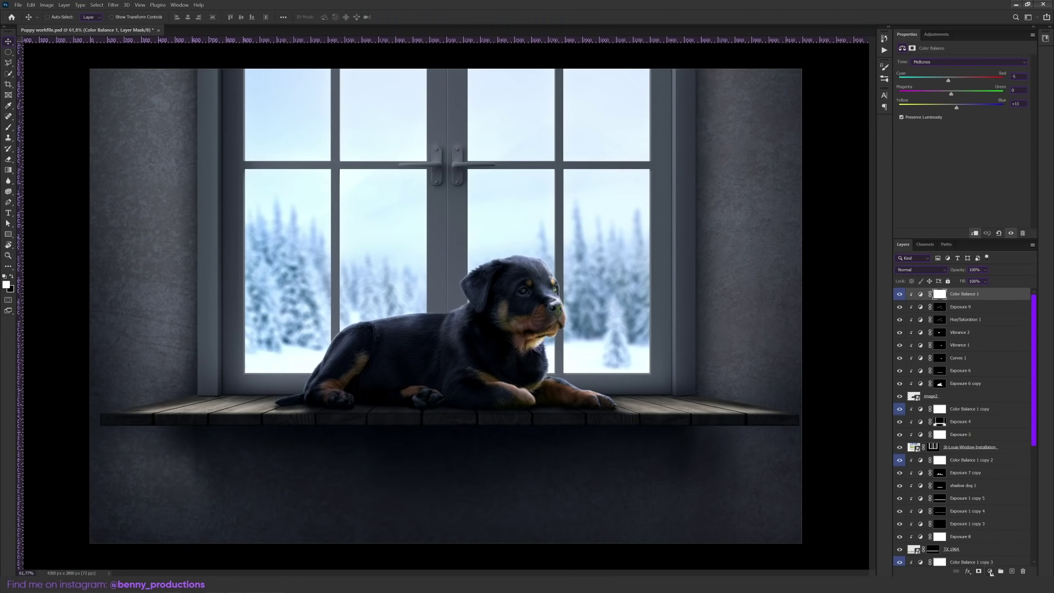
# - Add a Solid Color fill layer blended as Linear Dodge (Add)
pyautogui.click(989, 571)
pyautogui.click(1007, 424)
pyautogui.click(921, 270)
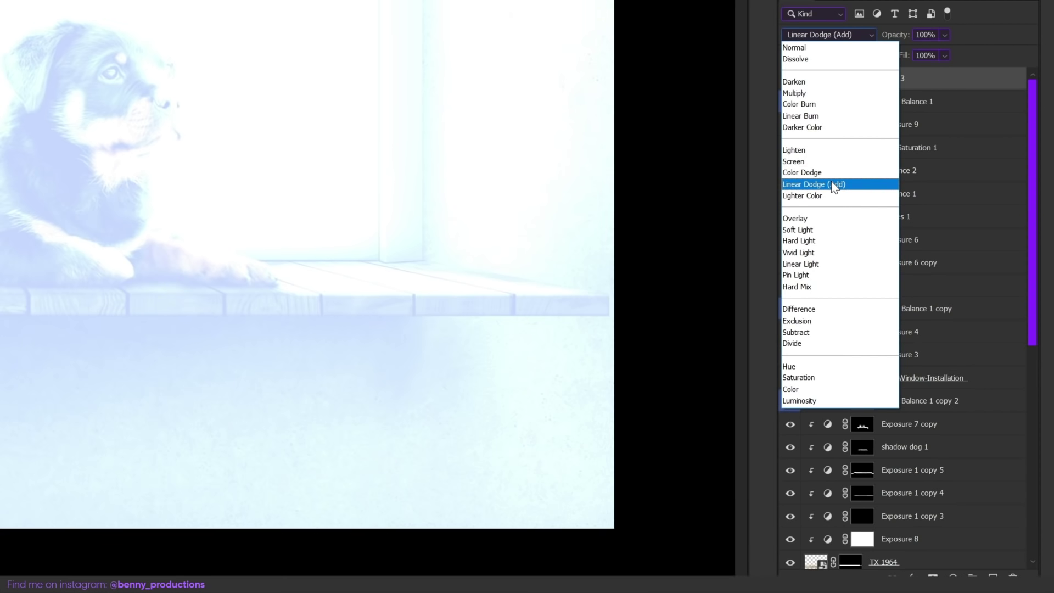
pyautogui.click(831, 183)
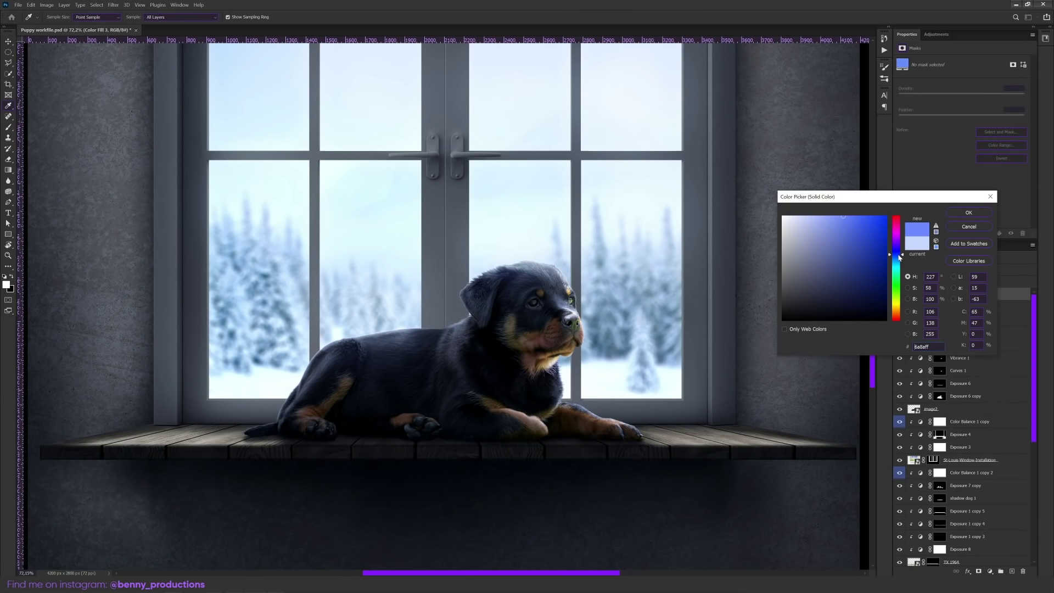
# - Sample the fill colour from the snowy window light
pyautogui.moveTo(225, 367); pyautogui.dragTo(247, 366)
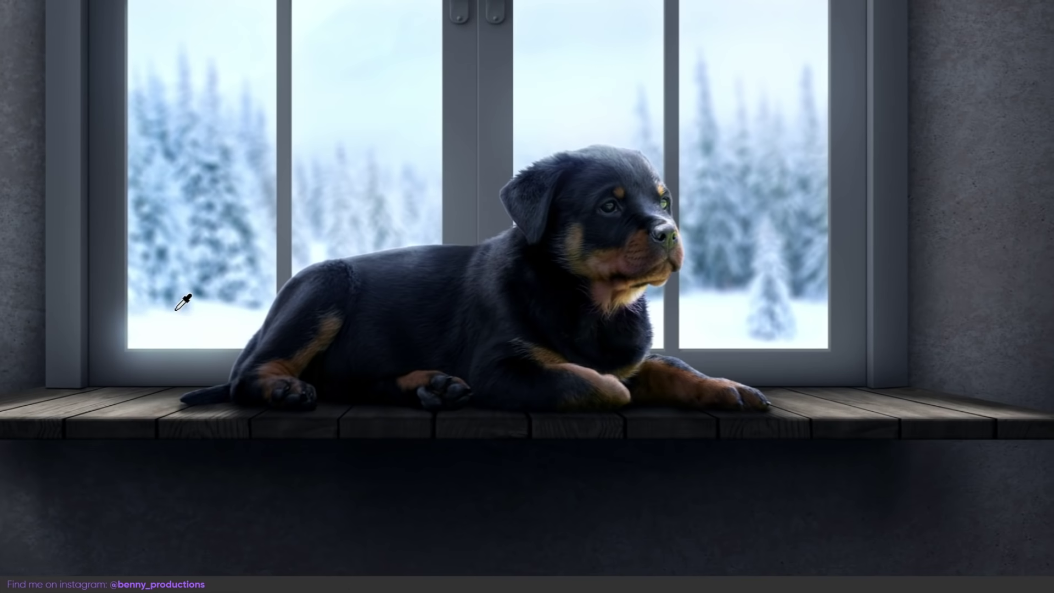
pyautogui.press('Return')
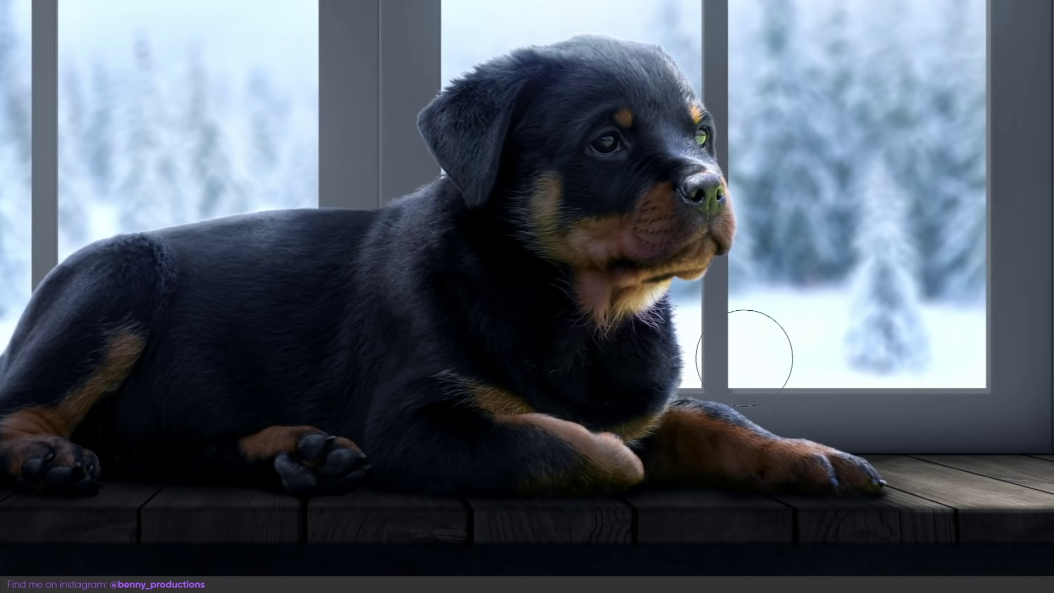
pyautogui.scroll(5, 745, 358)
pyautogui.scroll(-5, 479, 228)
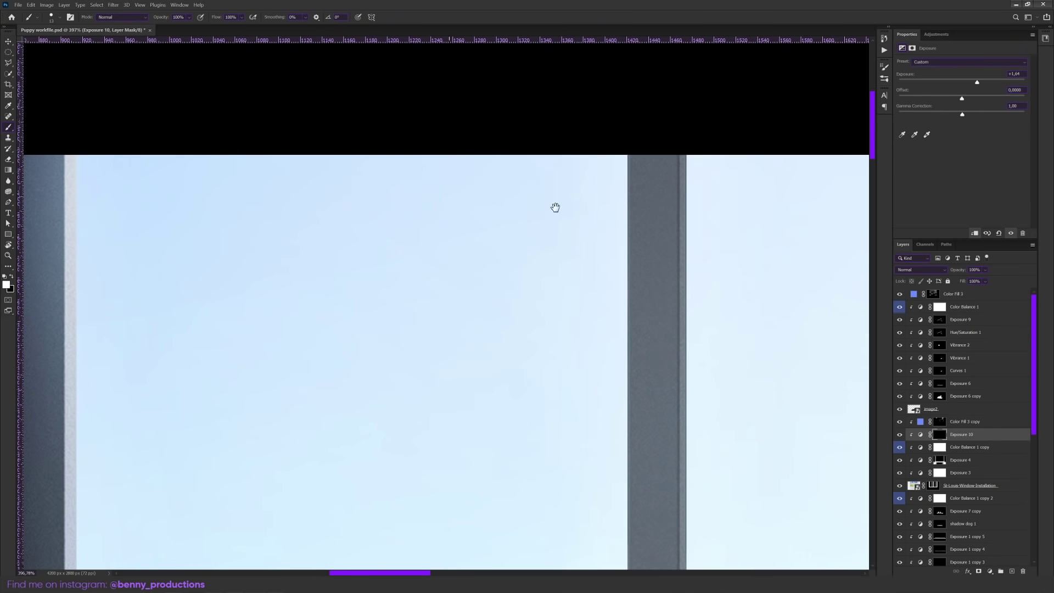
# - Paint cool highlights along the window frame and door handle, undoing one stray stroke
pyautogui.moveTo(700, 214); pyautogui.dragTo(491, 192)
pyautogui.scroll(-4, 238, 170)
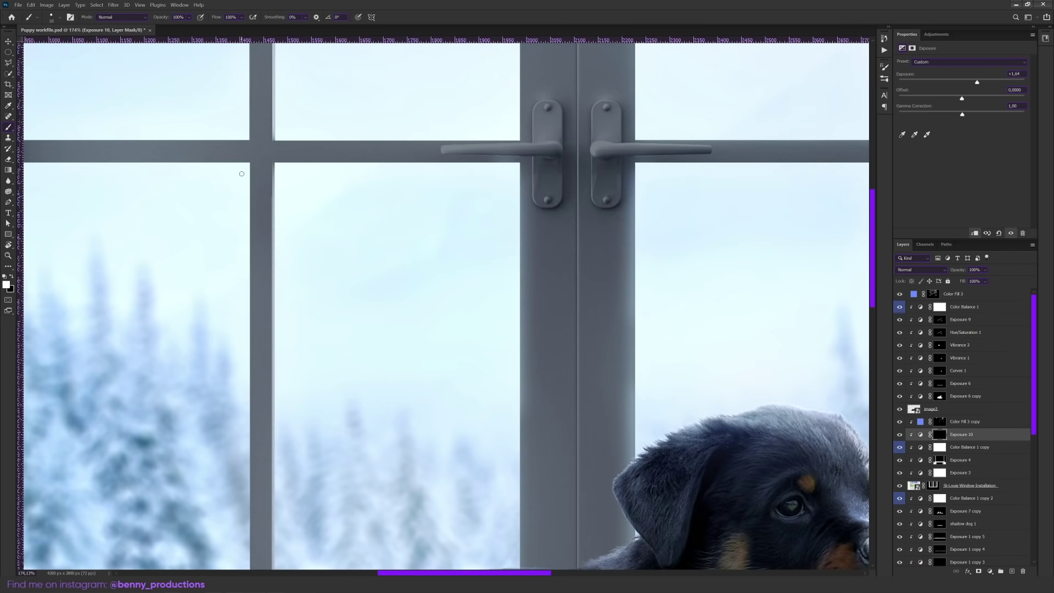
pyautogui.moveTo(368, 169); pyautogui.dragTo(405, 374)
pyautogui.scroll(4, 431, 305)
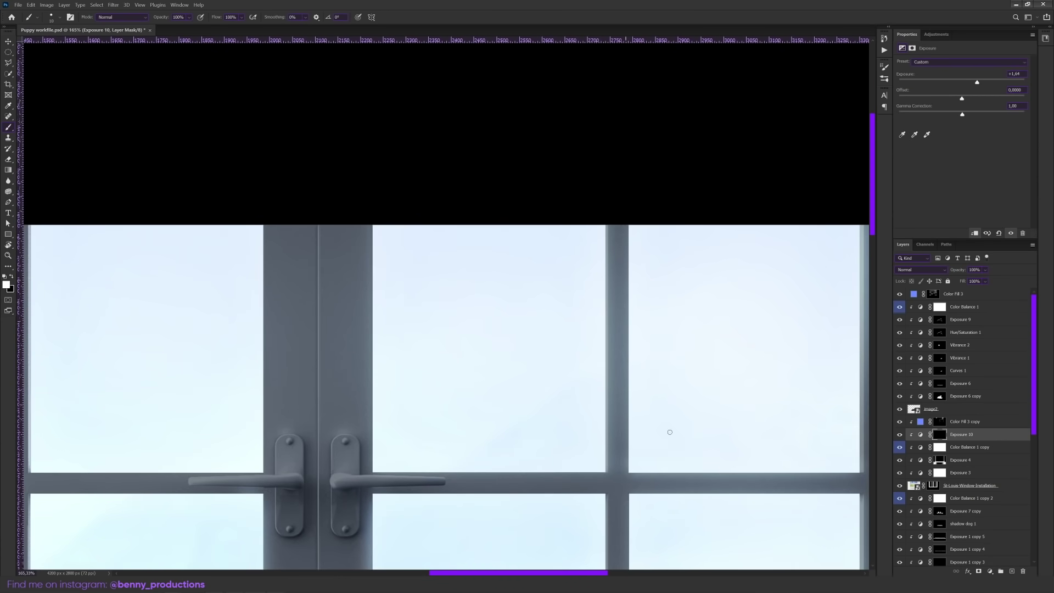
pyautogui.moveTo(340, 402); pyautogui.dragTo(346, 404)
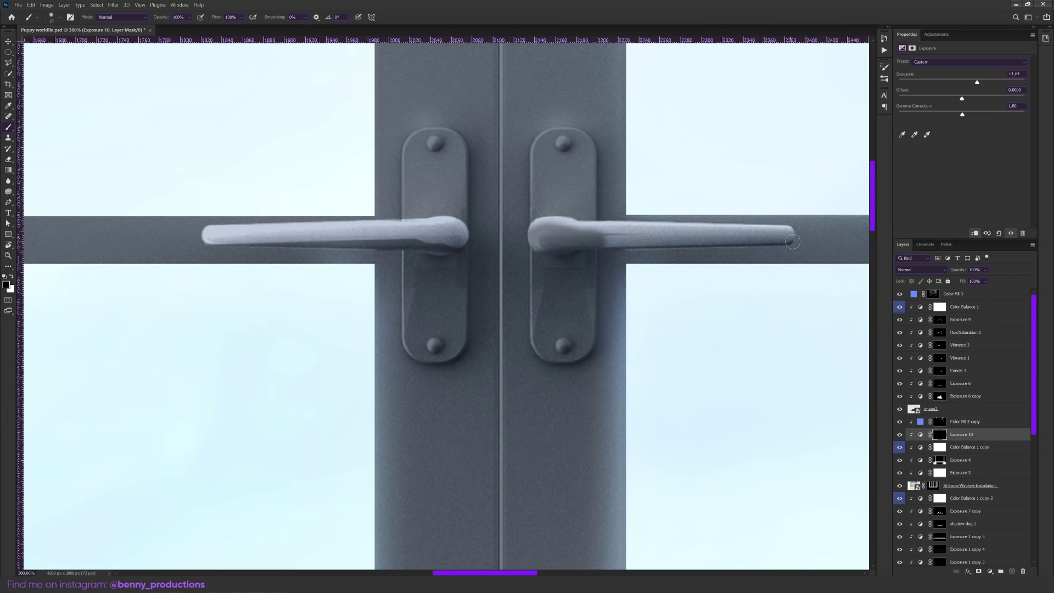
pyautogui.hotkey('ctrl', 'z')
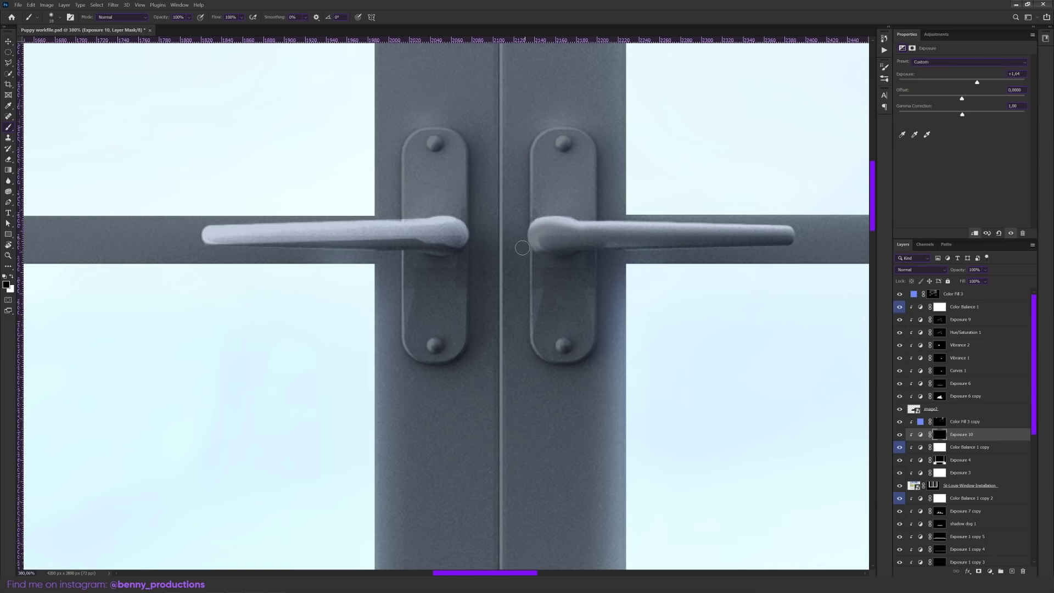
pyautogui.scroll(-6, 522, 248)
pyautogui.scroll(4, 247, 328)
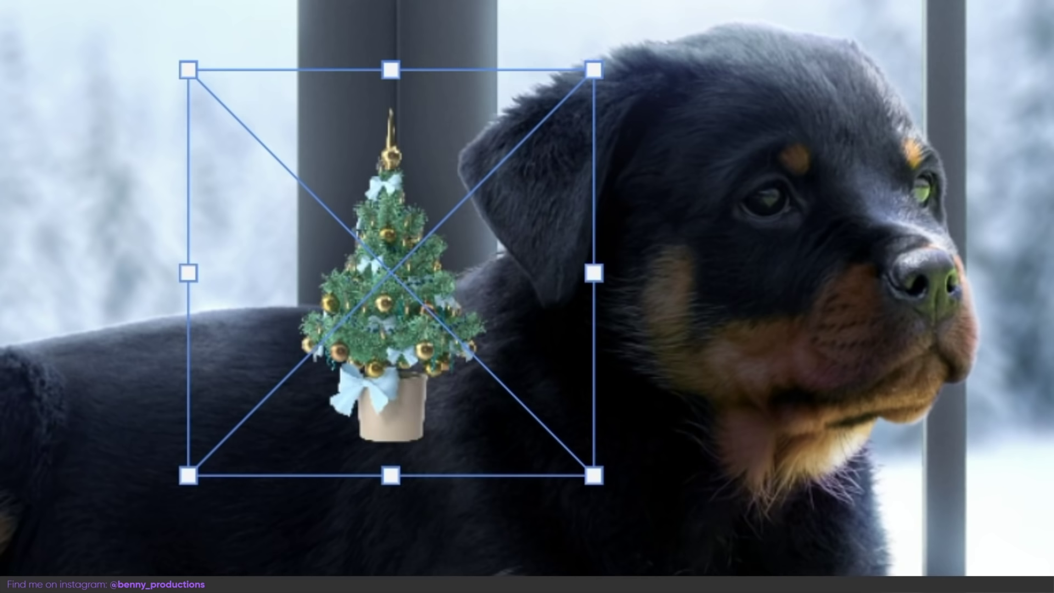
# - Place the Christmas tree beside the puppy and the small potted pine by the window's right frame
pyautogui.moveTo(479, 303); pyautogui.dragTo(668, 348)
pyautogui.press('Return')
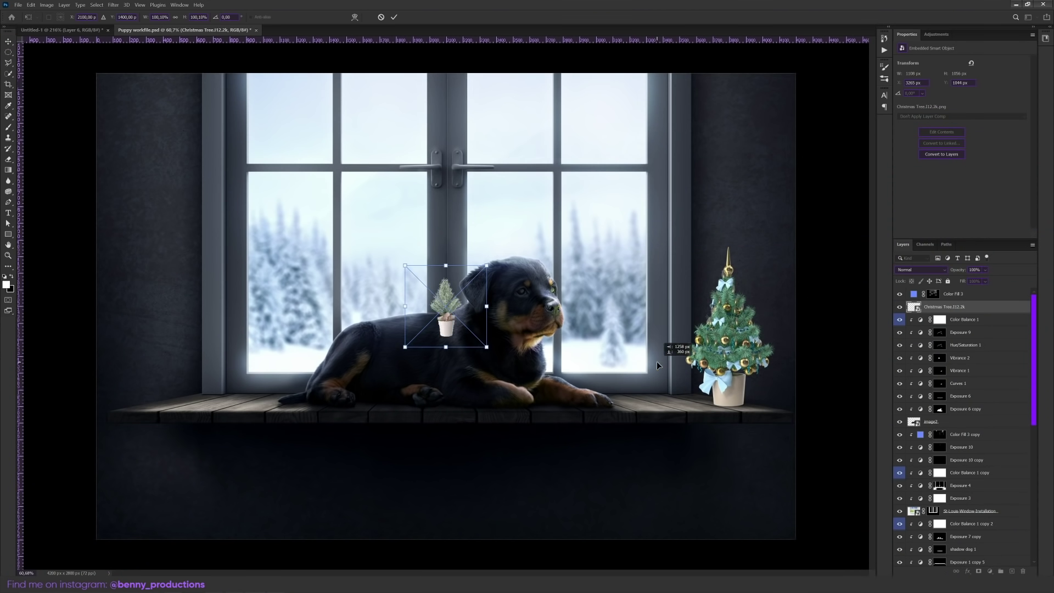
pyautogui.moveTo(656, 362); pyautogui.dragTo(657, 362)
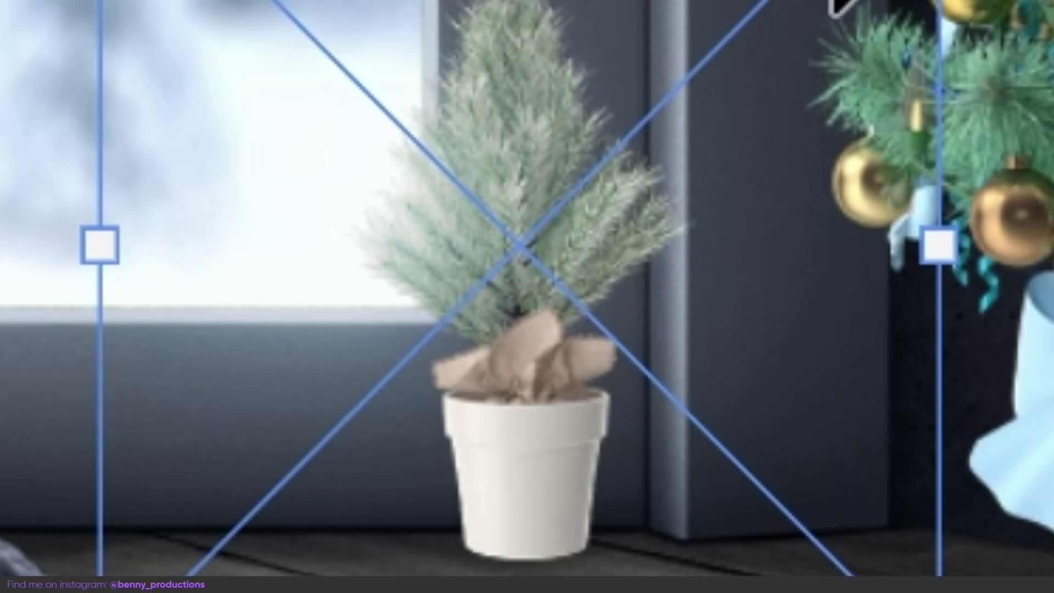
pyautogui.press('Return')
pyautogui.scroll(-3, 559, 282)
pyautogui.hotkey('ctrl', '0')
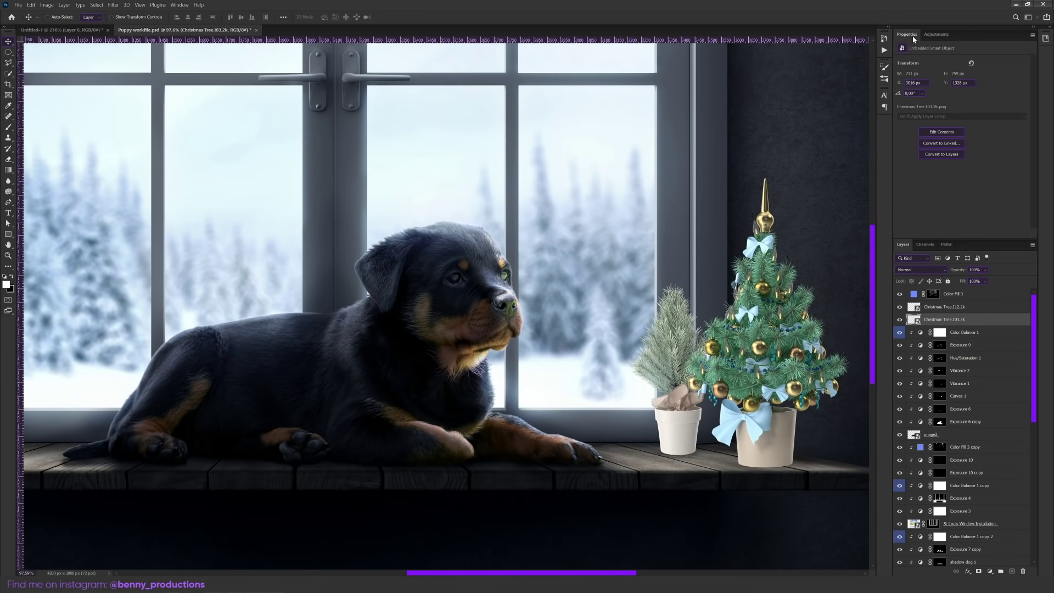
# - Add an Exposure adjustment to darken the small tree and set up a larger black brush for its mask
pyautogui.click(940, 38)
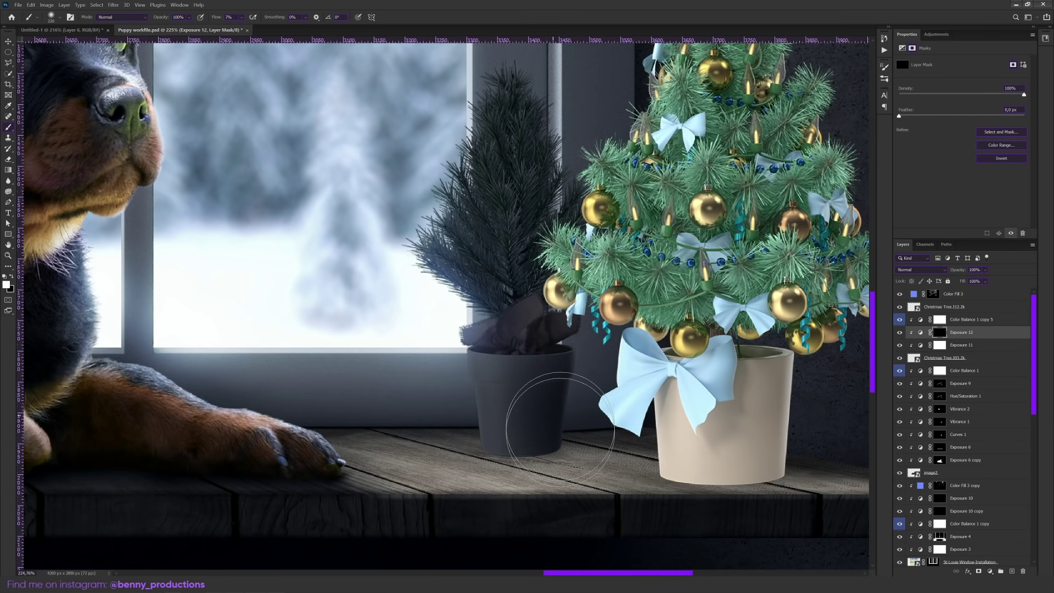
pyautogui.keyDown('alt'); pyautogui.rightClick(550, 418); pyautogui.keyUp('alt')
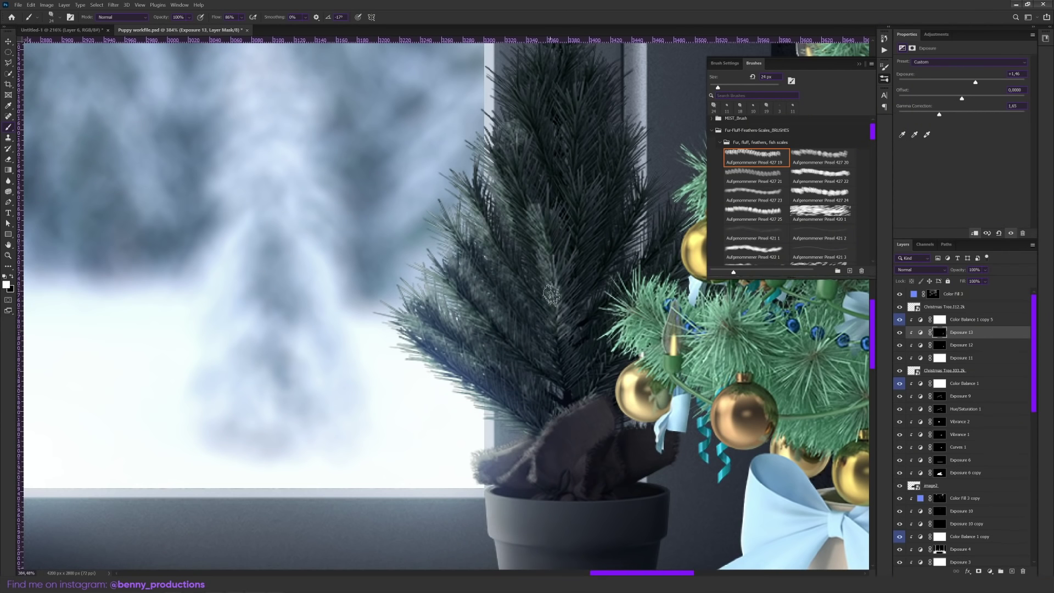
pyautogui.press('x')
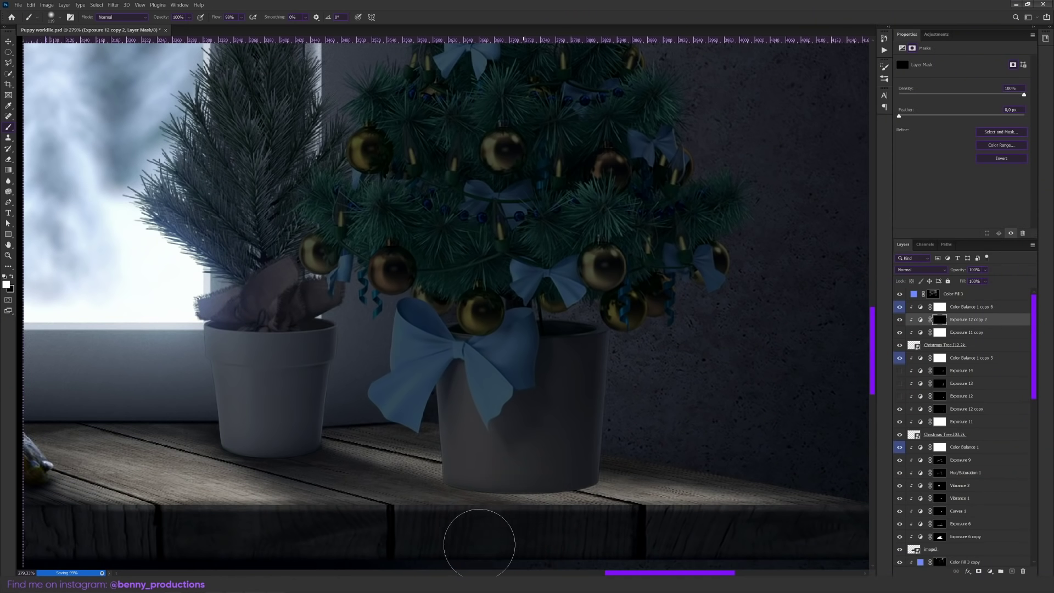
pyautogui.moveTo(613, 530); pyautogui.dragTo(631, 513)
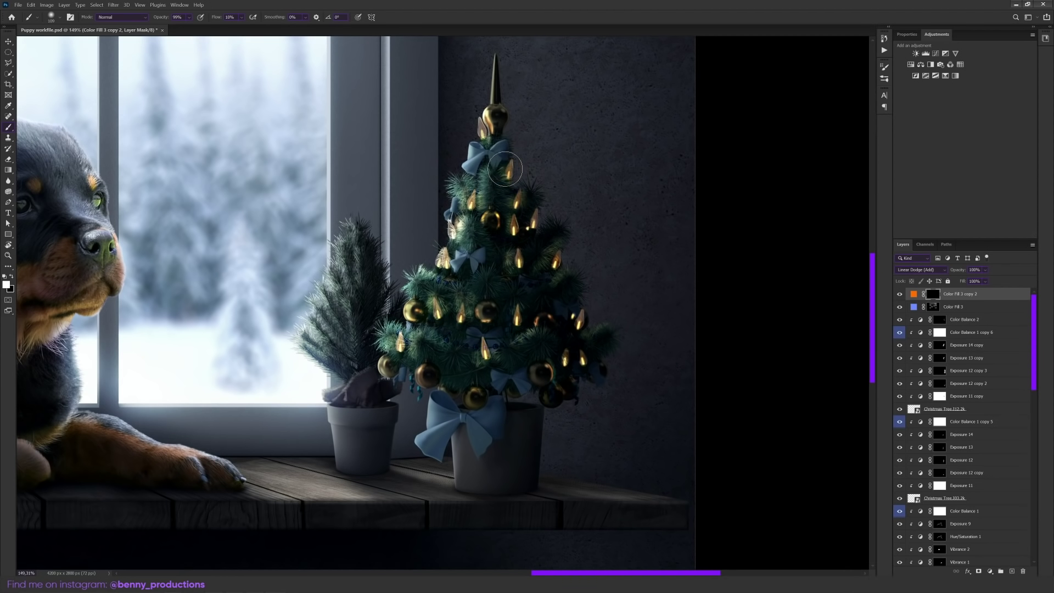
# - Paint a warm orange glow around the tree top, and recolour the bow's loop and knot
pyautogui.moveTo(508, 162); pyautogui.dragTo(545, 196)
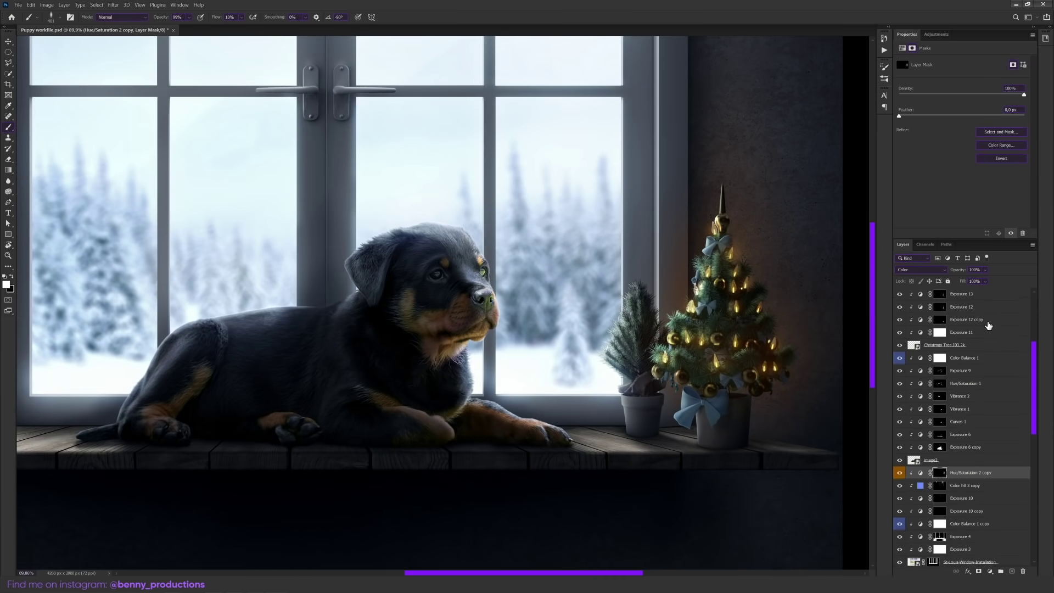
pyautogui.scroll(3, 997, 325)
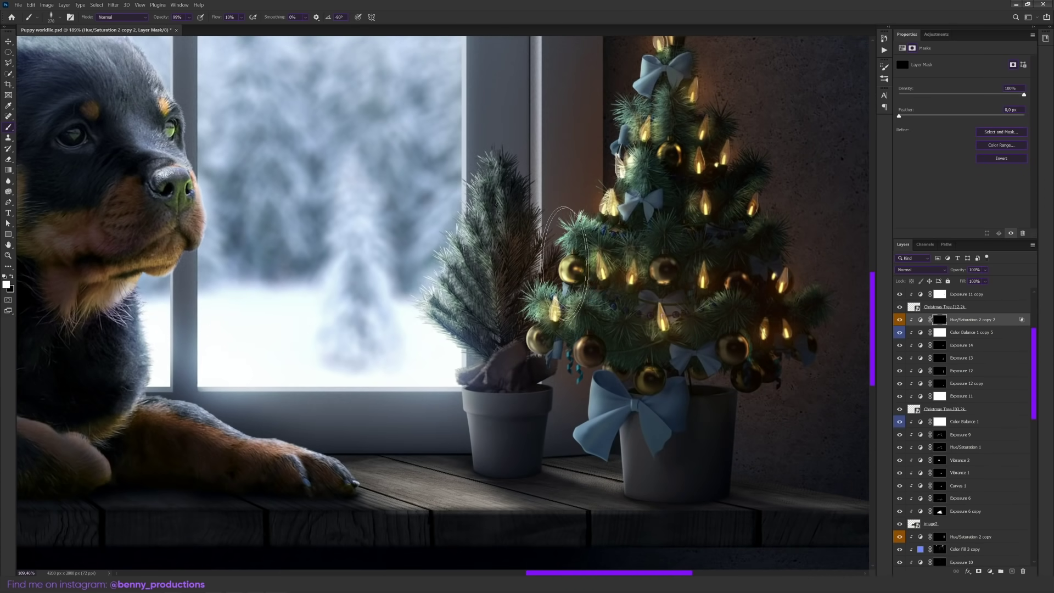
pyautogui.scroll(-3, 516, 155)
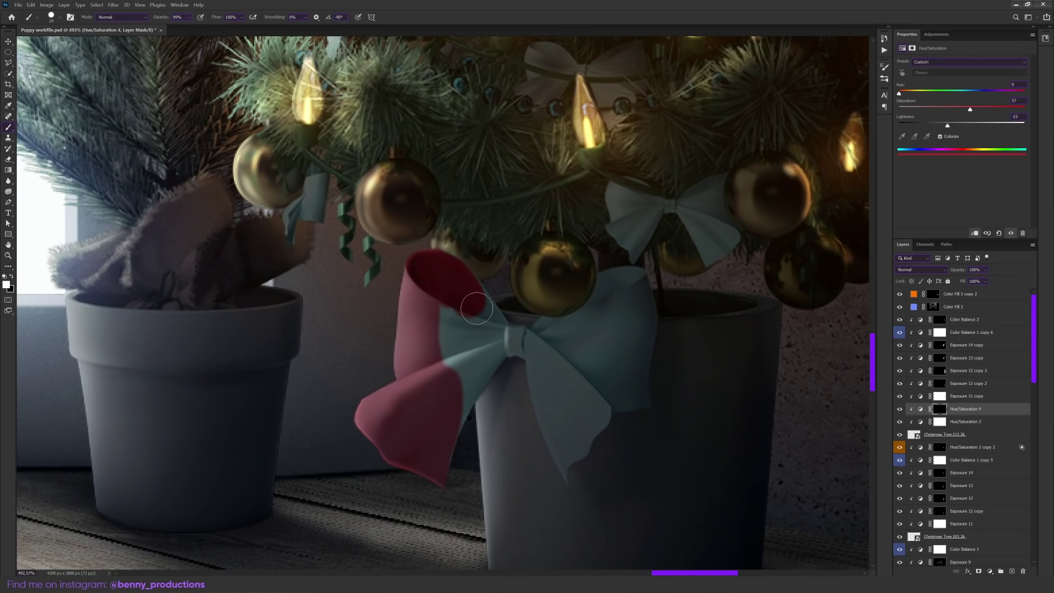
pyautogui.moveTo(477, 308); pyautogui.dragTo(469, 405)
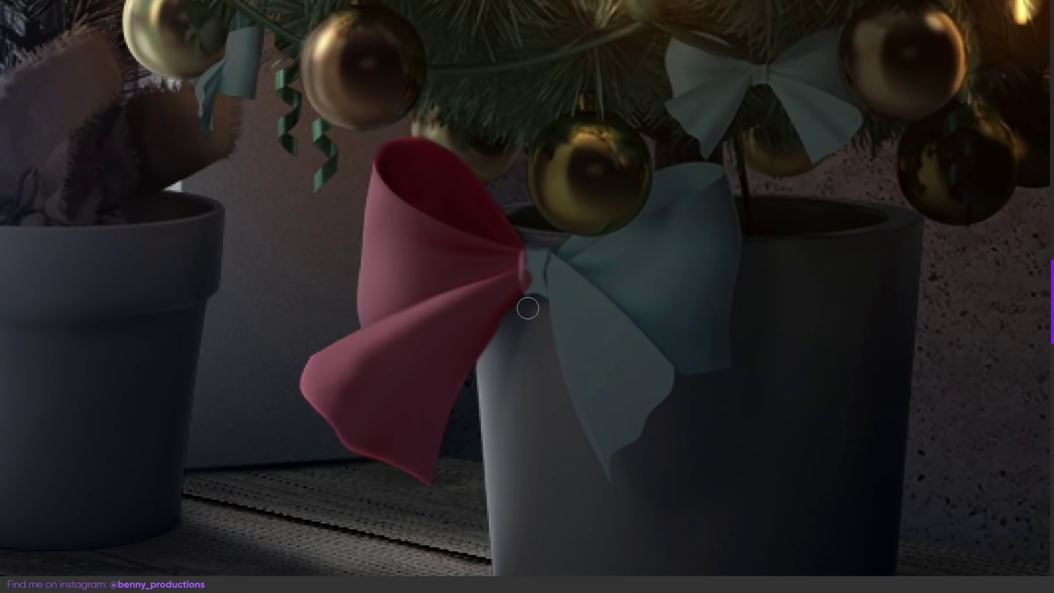
pyautogui.moveTo(525, 307)
pyautogui.mouseDown()
pyautogui.moveTo(519, 284)
pyautogui.moveTo(533, 267)
pyautogui.moveTo(546, 286)
pyautogui.mouseUp()
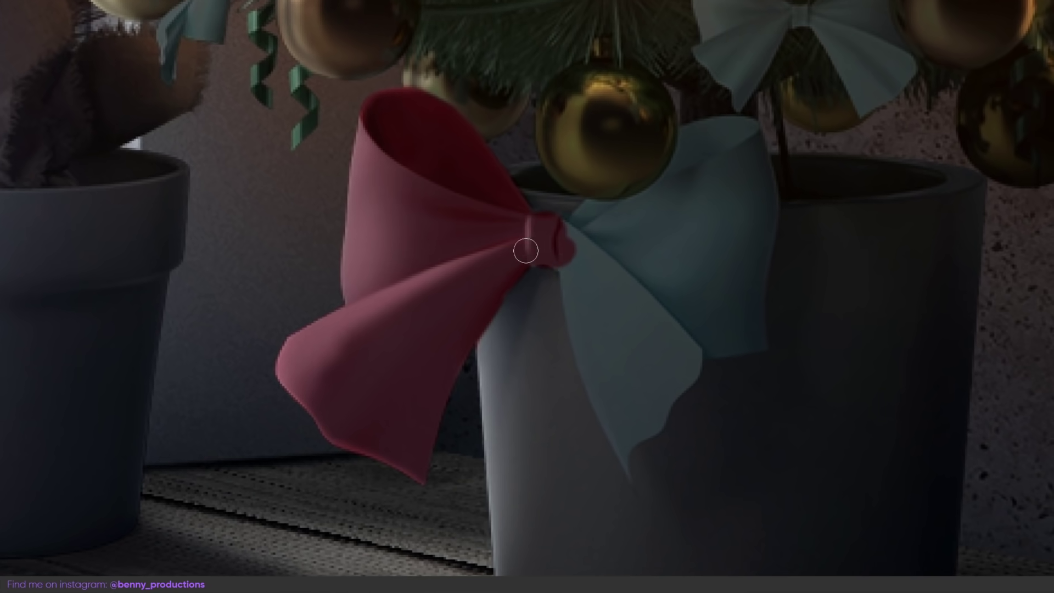
pyautogui.moveTo(529, 241)
pyautogui.mouseDown()
pyautogui.moveTo(553, 241)
pyautogui.moveTo(540, 276)
pyautogui.mouseUp()
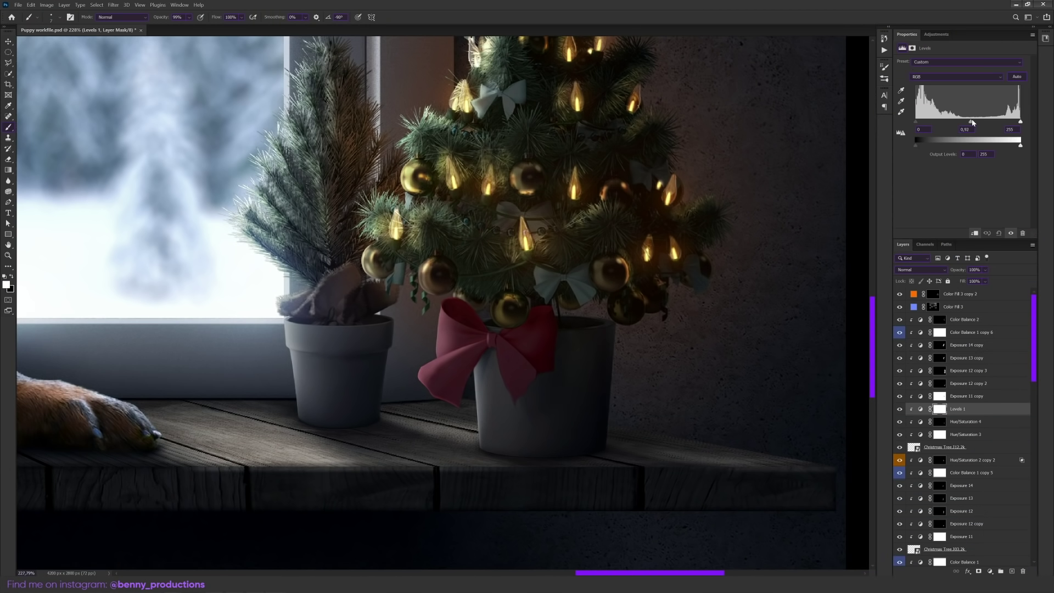
pyautogui.scroll(-5, 609, 236)
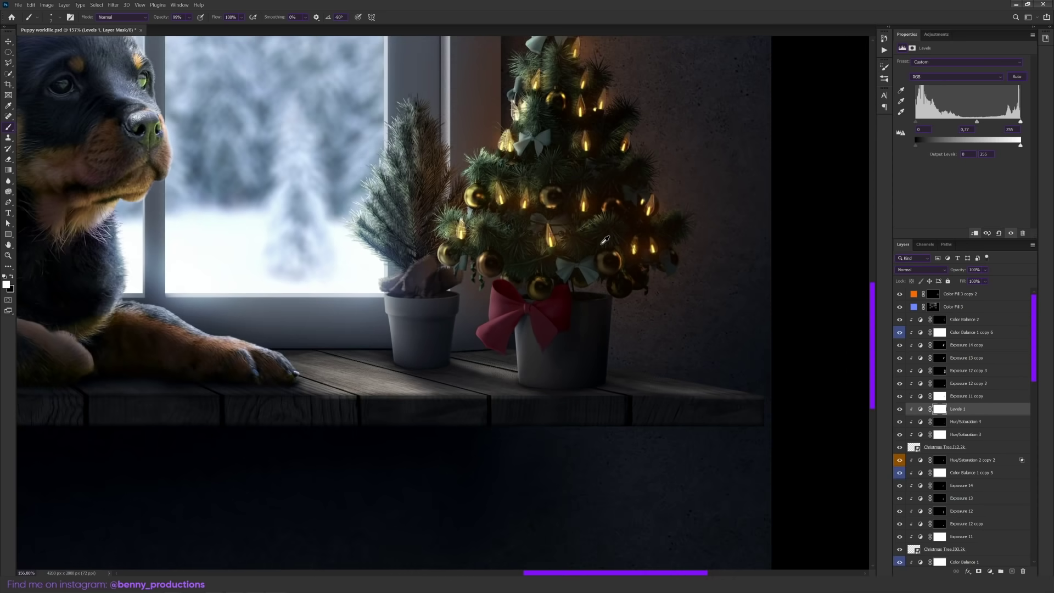
pyautogui.scroll(3, 608, 236)
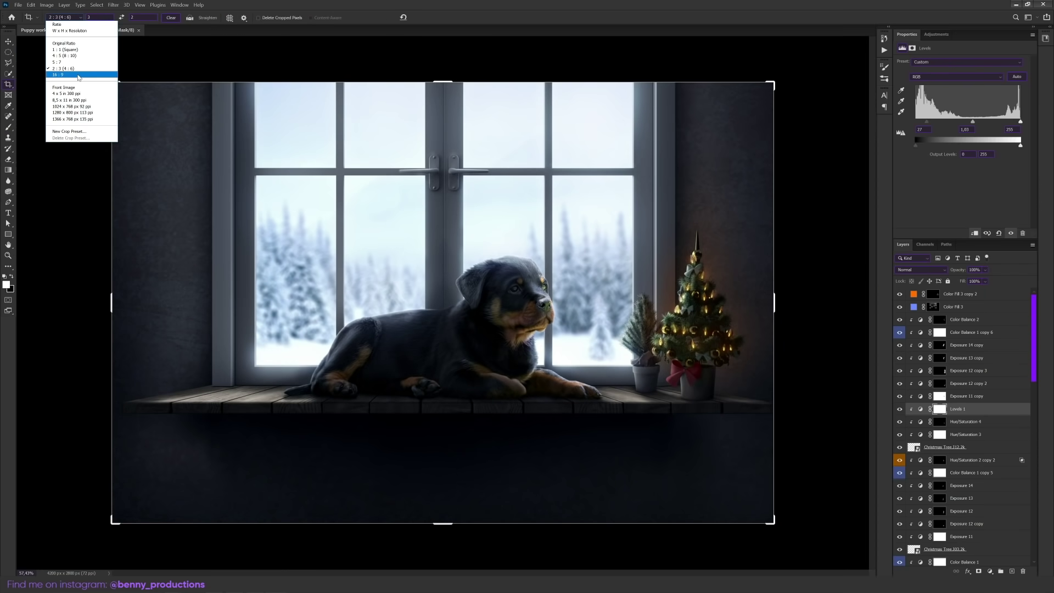
# - Crop the scene to a 16:9 ratio and position the snow globe on the windowsill
pyautogui.click(78, 74)
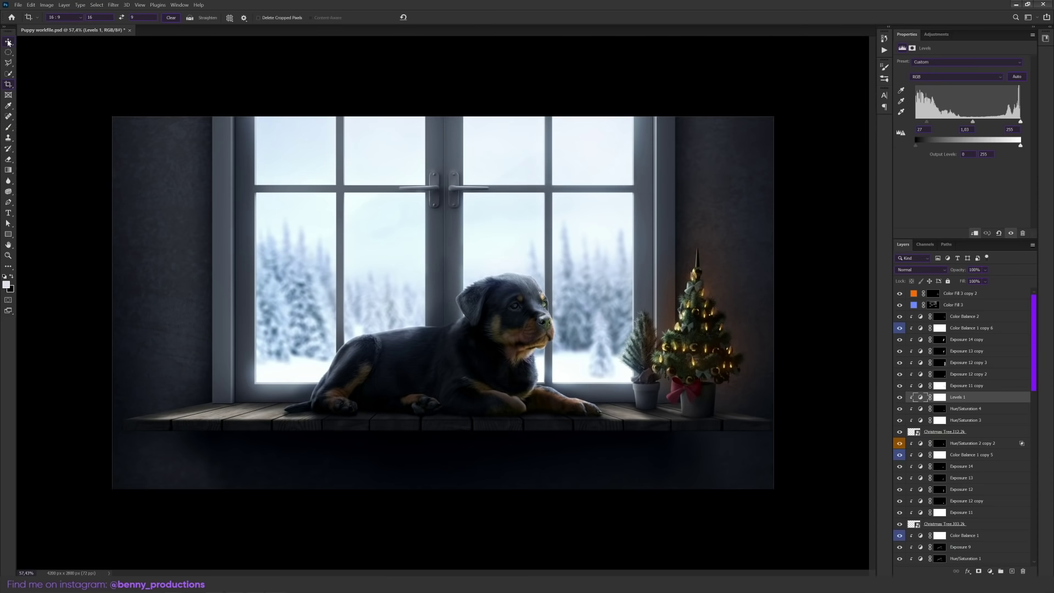
pyautogui.scroll(-3, 452, 307)
pyautogui.scroll(2, 452, 308)
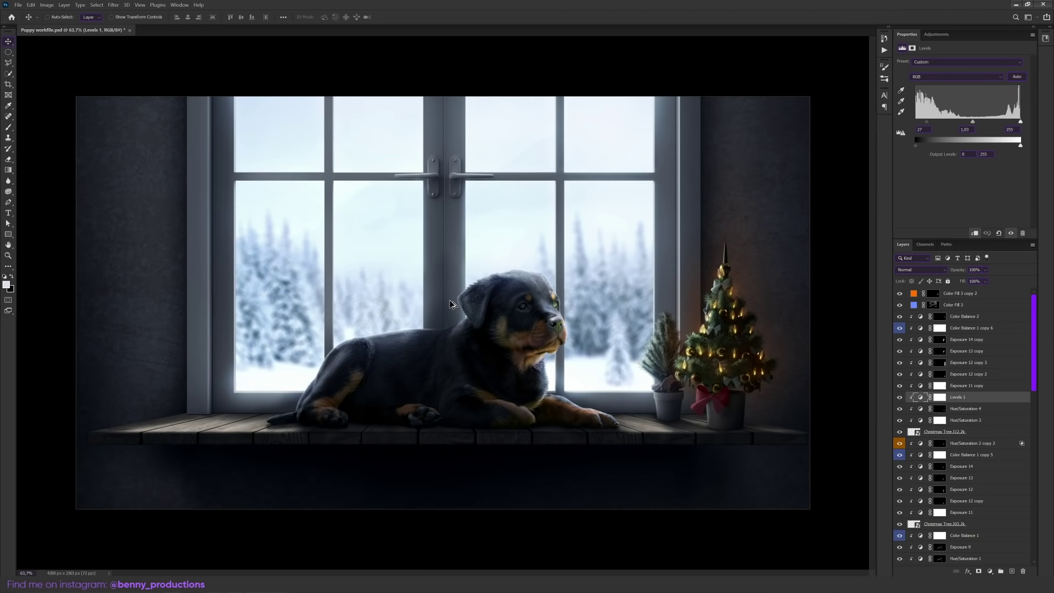
pyautogui.scroll(1, 393, 222)
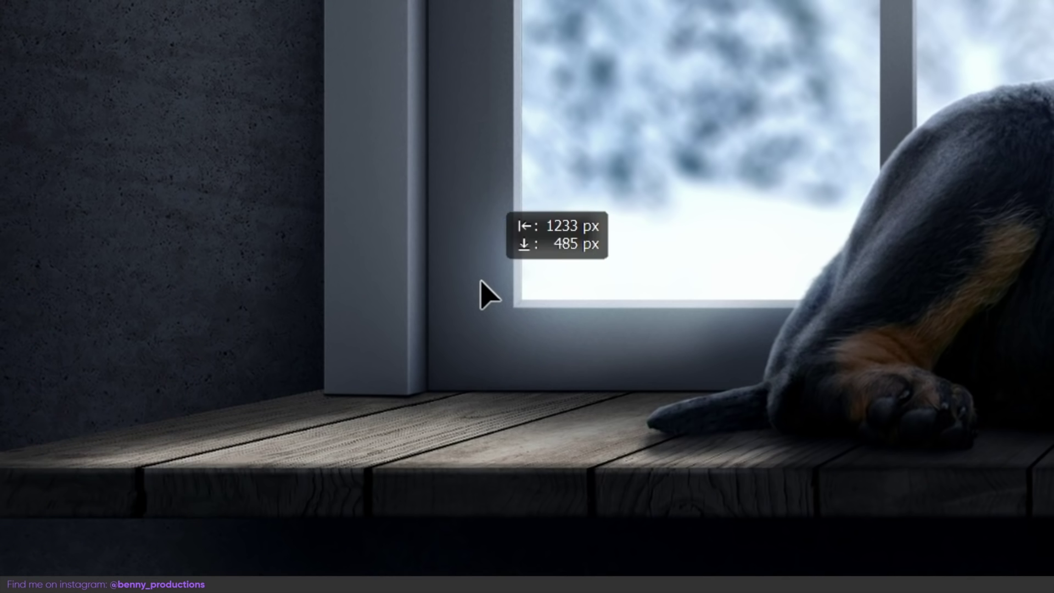
pyautogui.moveTo(204, 397); pyautogui.dragTo(204, 397)
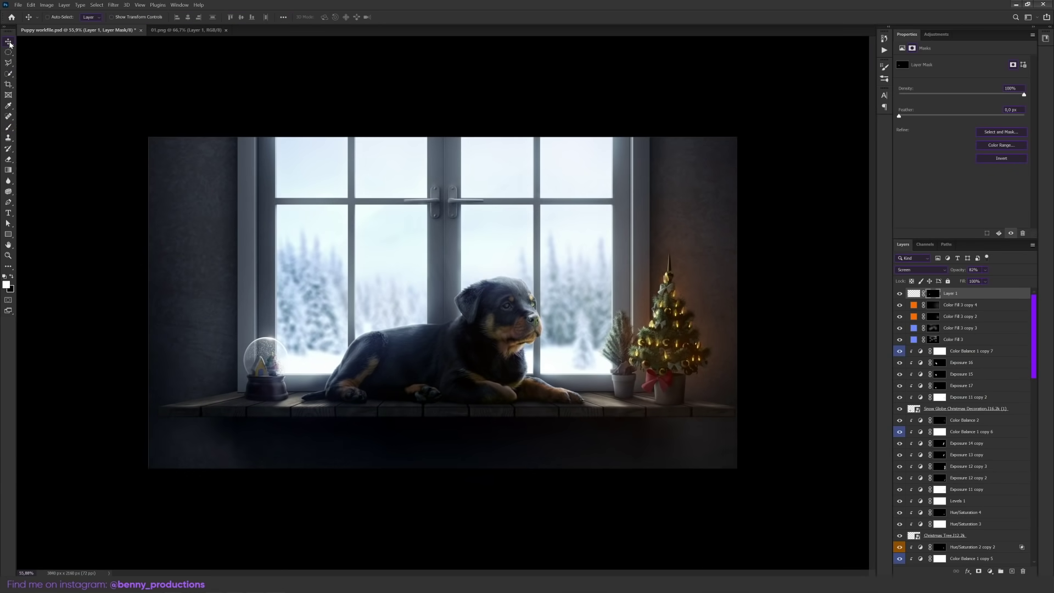
# - Set the snow layer to Screen blending and enlarge the Christmas tree toward the left edge
pyautogui.scroll(4, 425, 291)
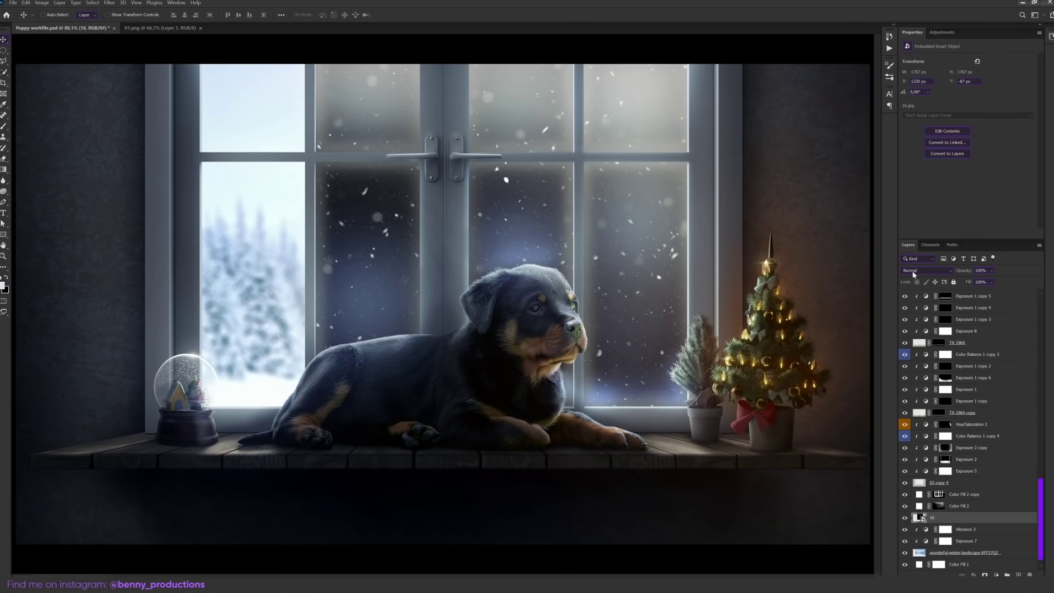
pyautogui.click(921, 269)
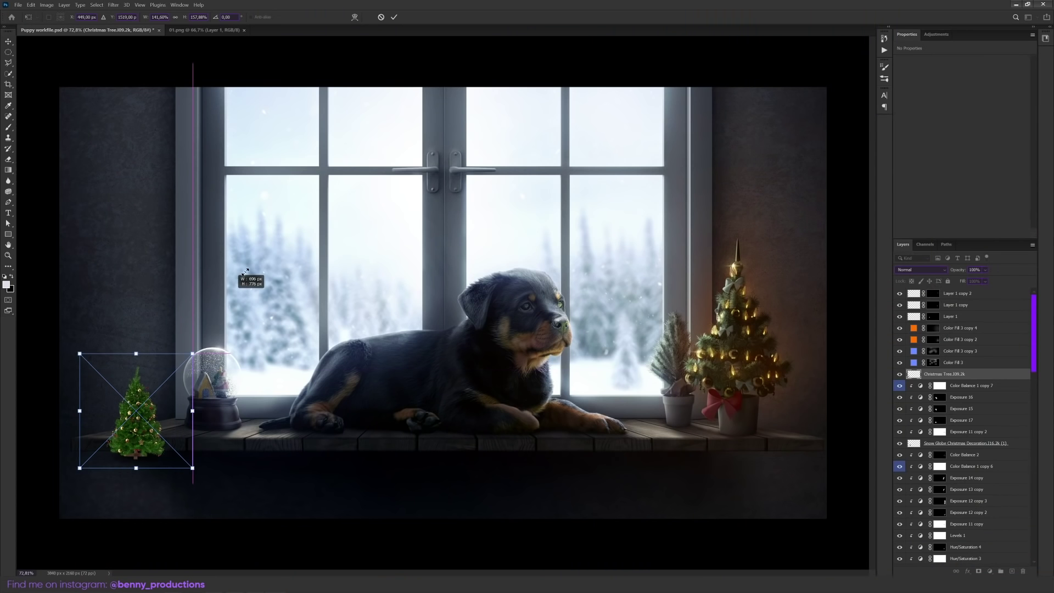
pyautogui.moveTo(238, 307); pyautogui.dragTo(450, 90)
pyautogui.moveTo(360, 229); pyautogui.dragTo(175, 364)
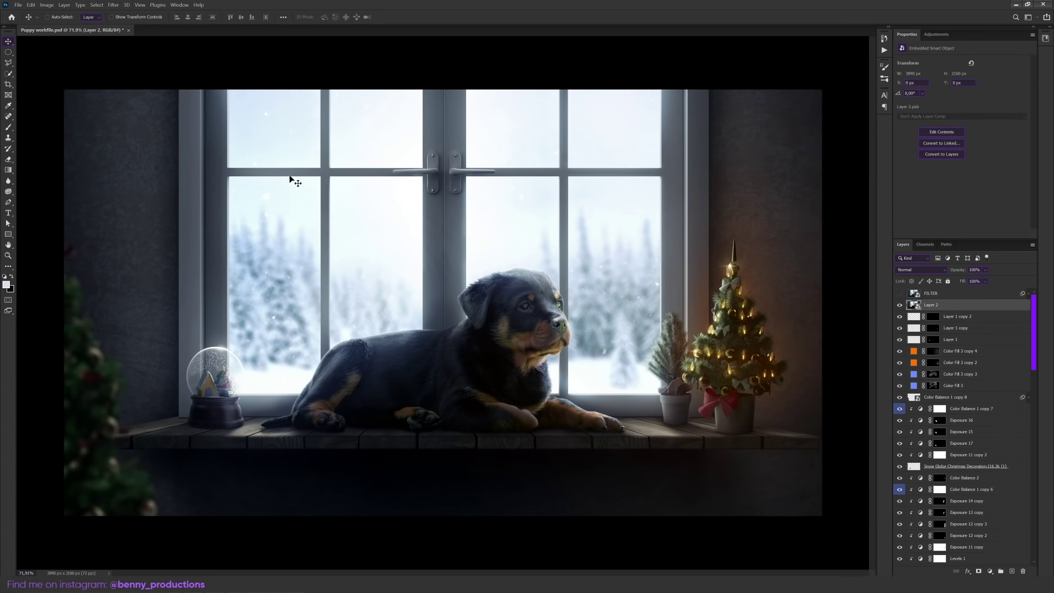
# - Apply a Camera Raw Filter with Clarity +23 and midtones graded toward orange
pyautogui.click(108, 7)
pyautogui.click(341, 170)
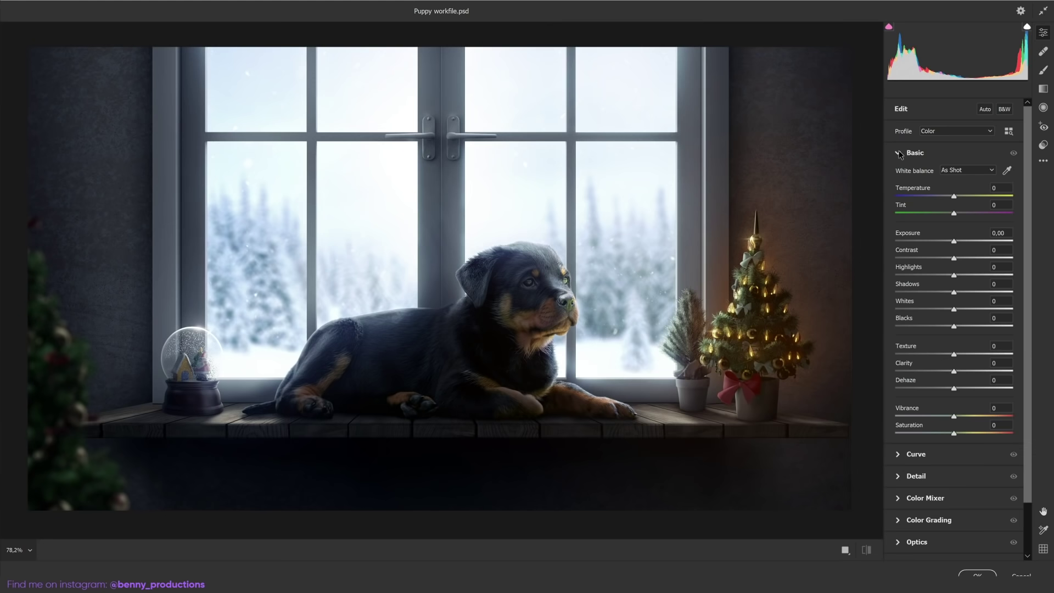
pyautogui.moveTo(955, 372); pyautogui.dragTo(968, 372)
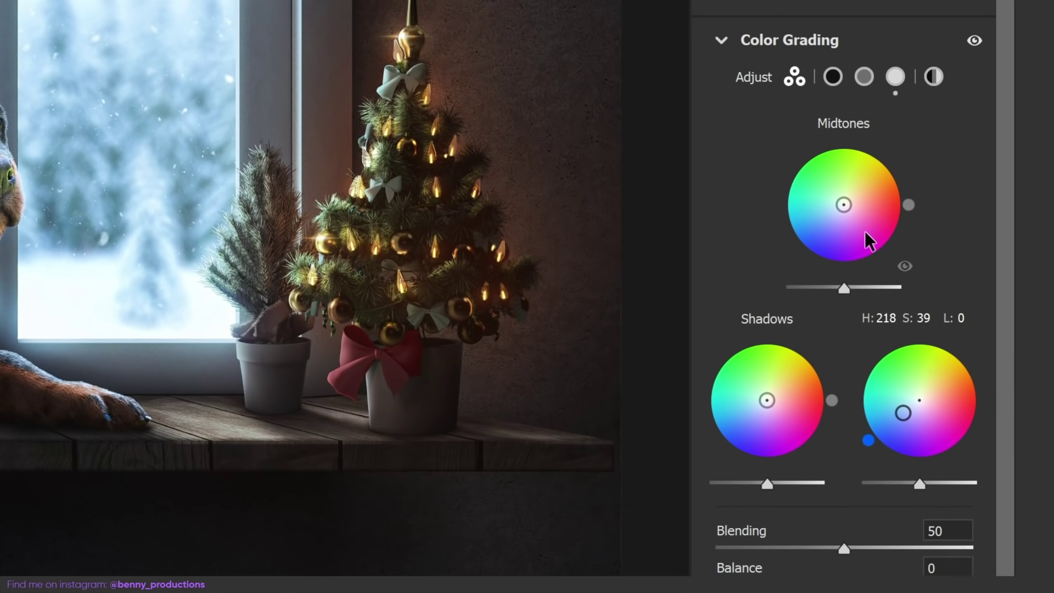
pyautogui.moveTo(844, 199); pyautogui.dragTo(865, 185)
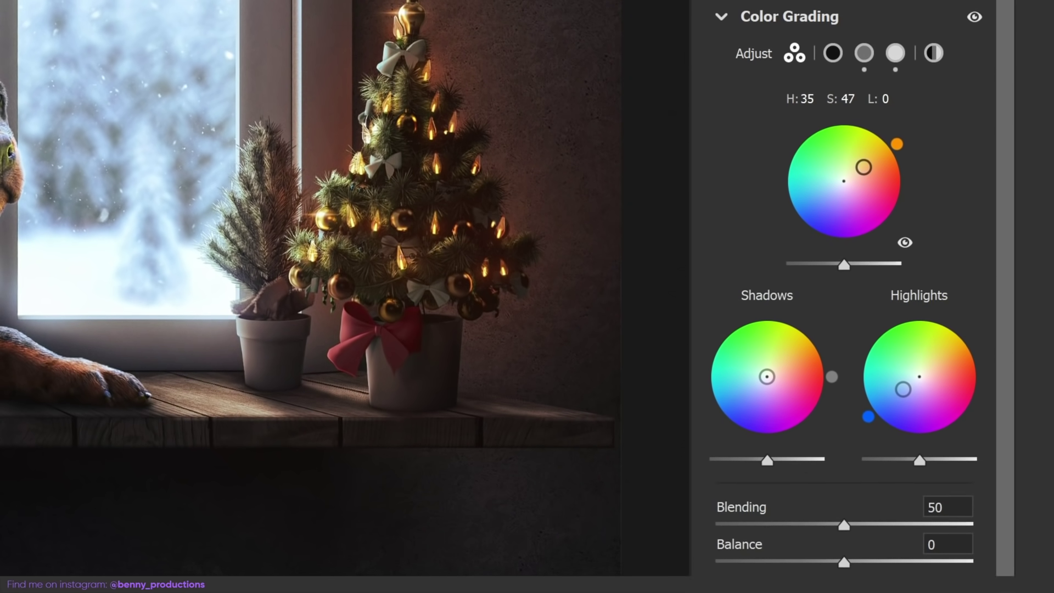
pyautogui.moveTo(896, 150); pyautogui.dragTo(898, 121)
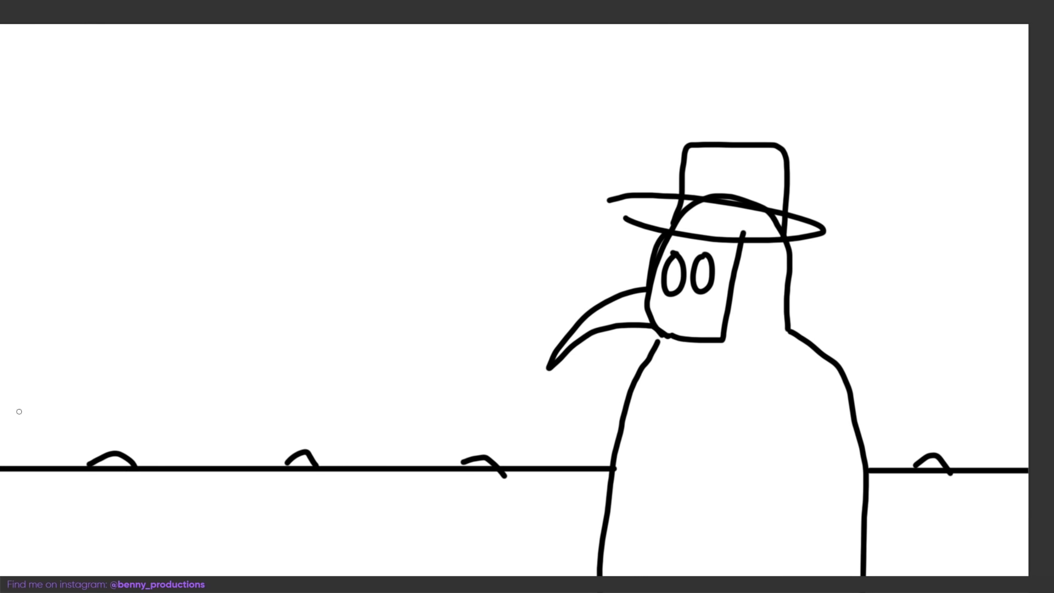
# - Add more lines to the rough sketch
pyautogui.moveTo(324, 355); pyautogui.dragTo(0, 329)
pyautogui.moveTo(230, 329); pyautogui.dragTo(274, 227)
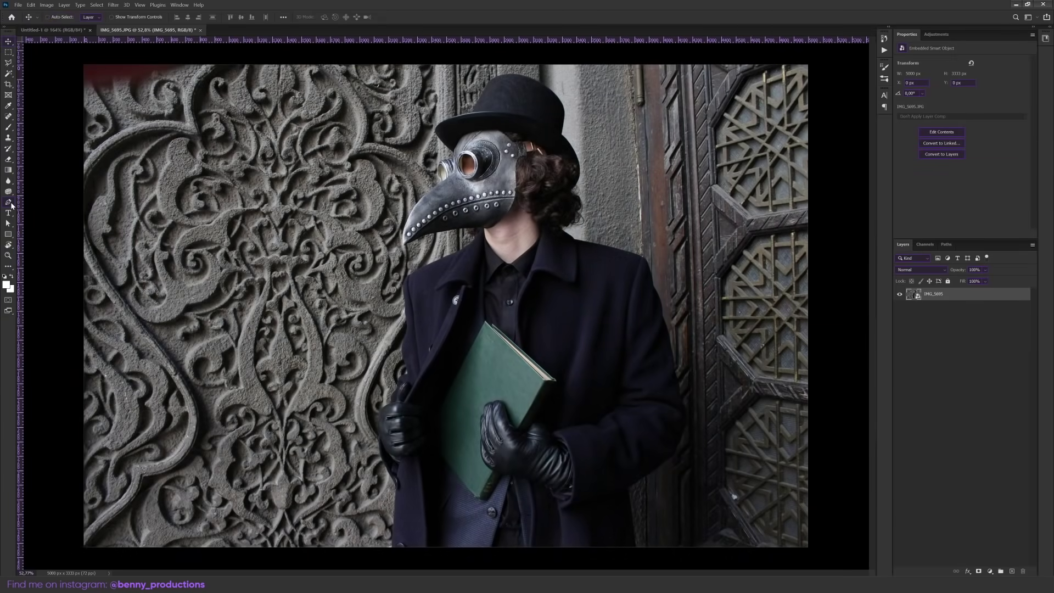
pyautogui.scroll(8, 399, 519)
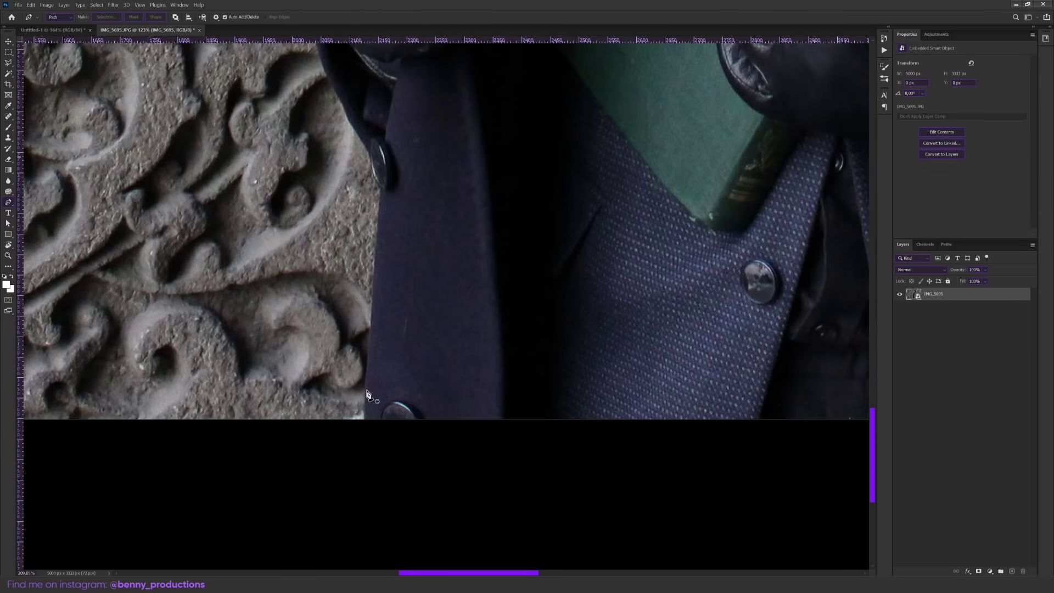
pyautogui.scroll(2, 362, 401)
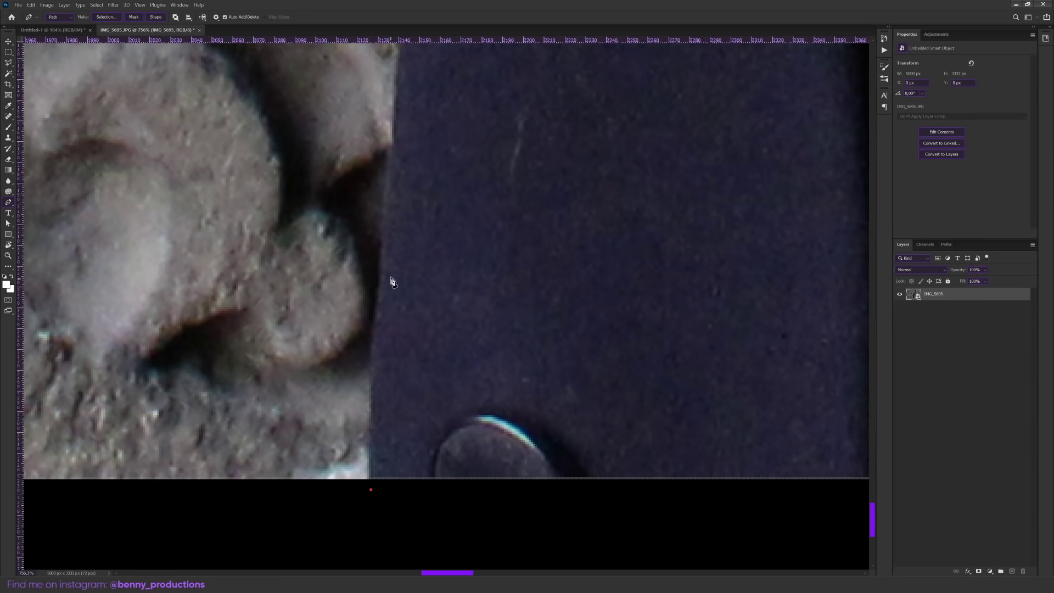
# - Trace the coat outline with Pen path points and mask away the background around the figure
pyautogui.click(385, 219)
pyautogui.scroll(5, 400, 400)
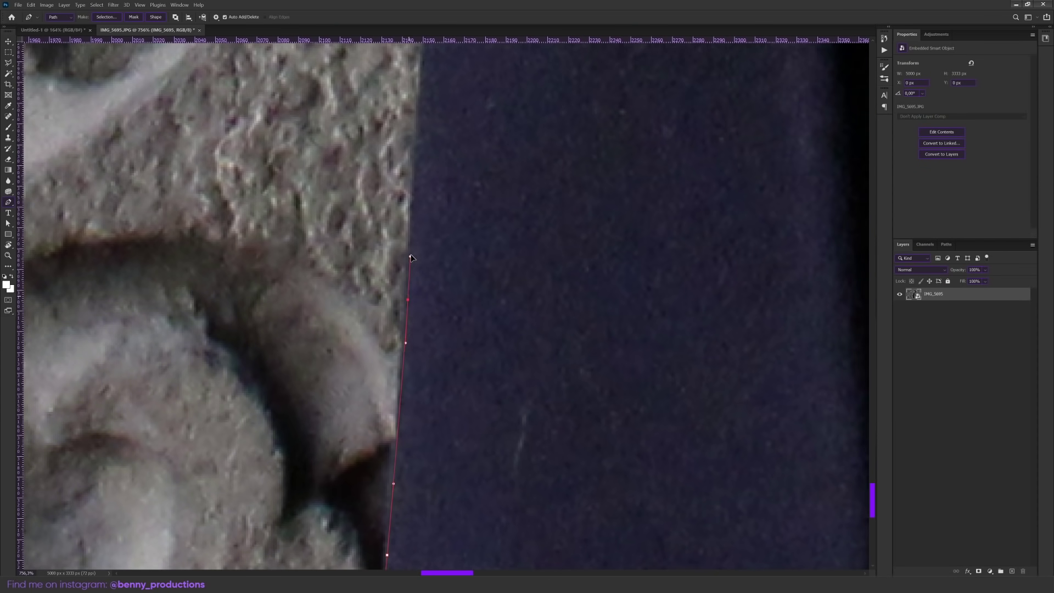
pyautogui.moveTo(417, 137); pyautogui.dragTo(420, 130)
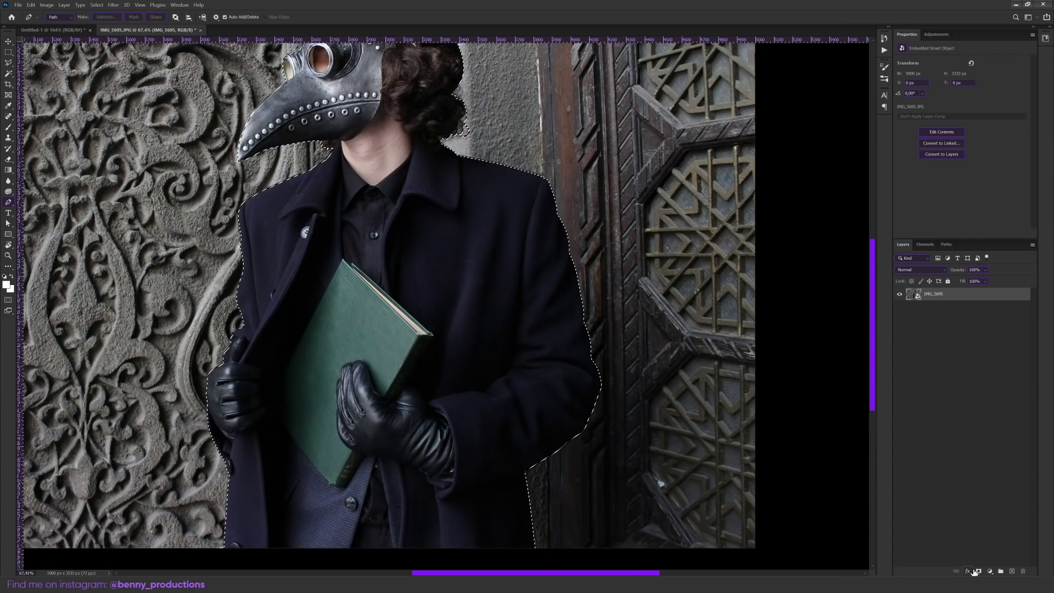
pyautogui.click(977, 572)
# - Refine the mask to recover stray hair strands and heal a white speck on the coat
pyautogui.press('v')
pyautogui.scroll(10, 666, 232)
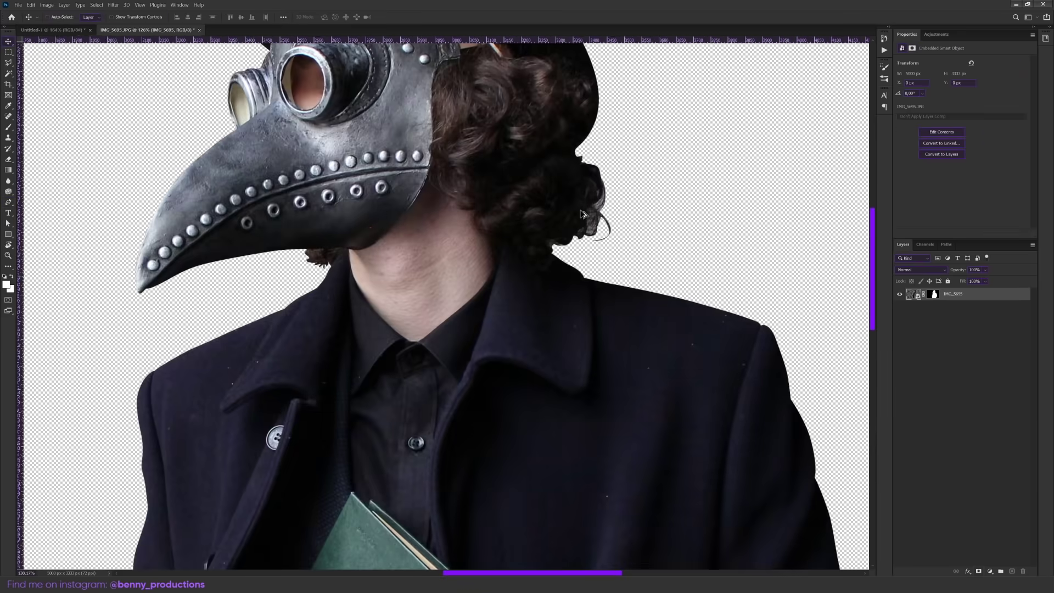
pyautogui.hscroll(-5, 665, 232)
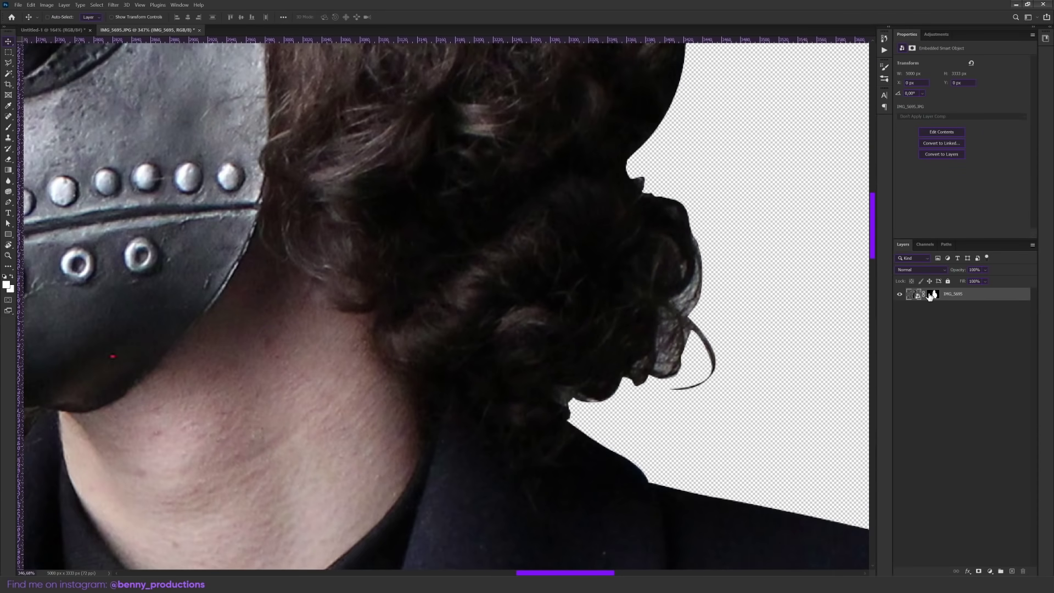
pyautogui.press('b')
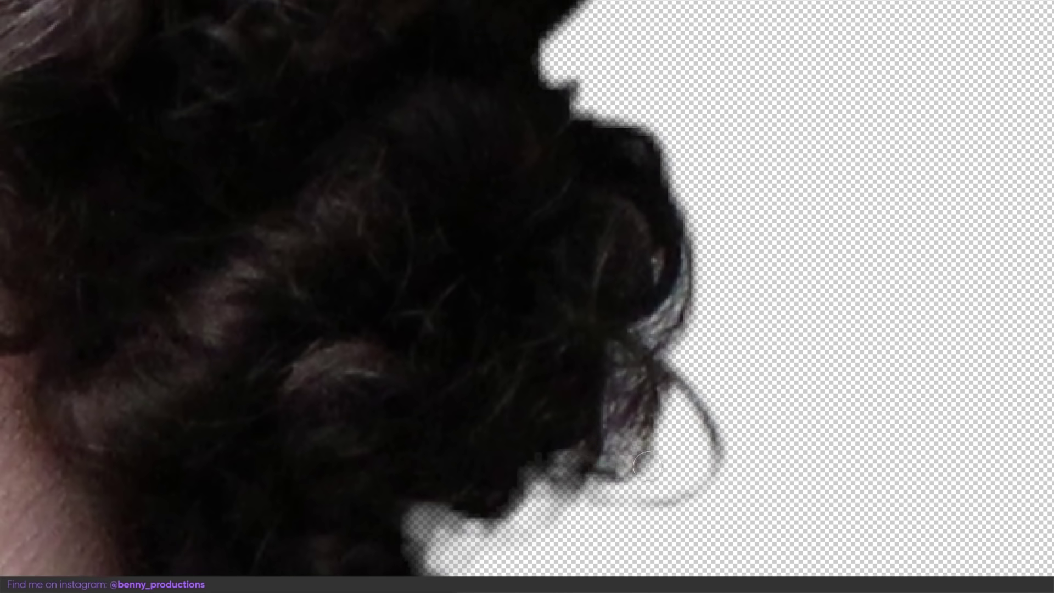
pyautogui.click(690, 295)
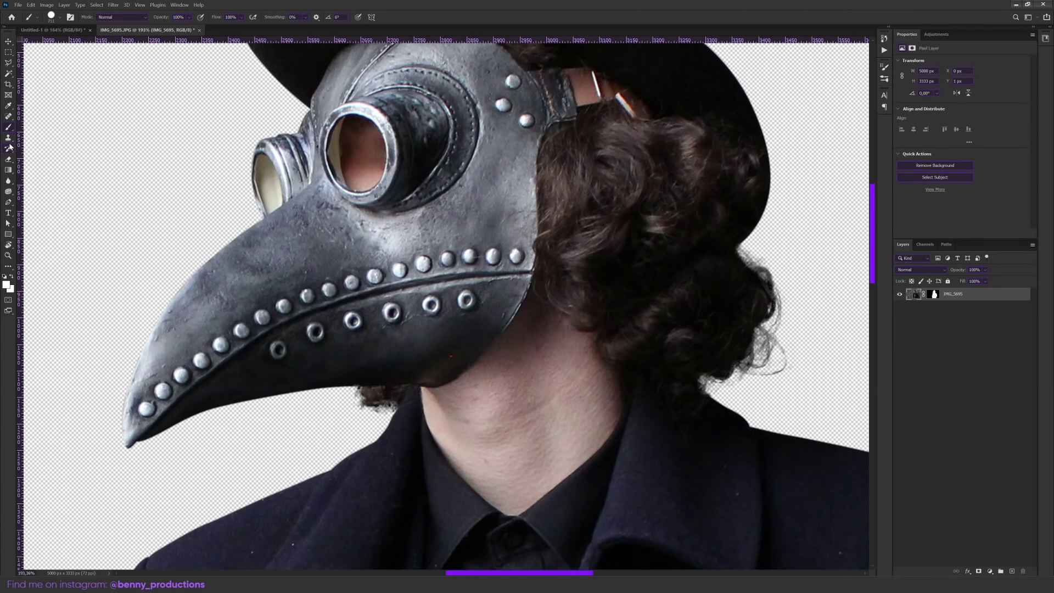
pyautogui.scroll(8, 430, 331)
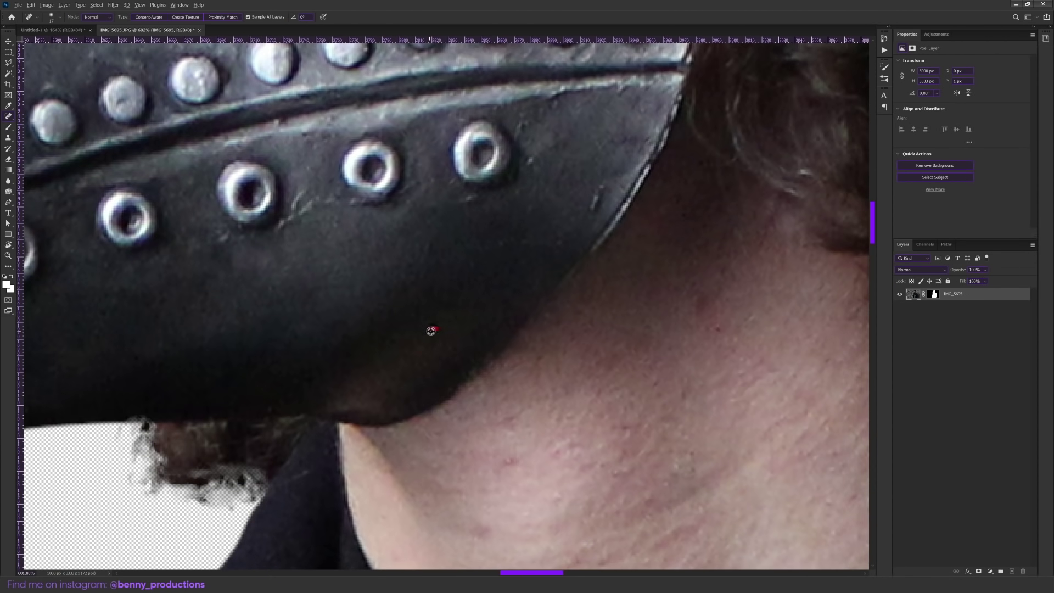
pyautogui.scroll(-3, 480, 302)
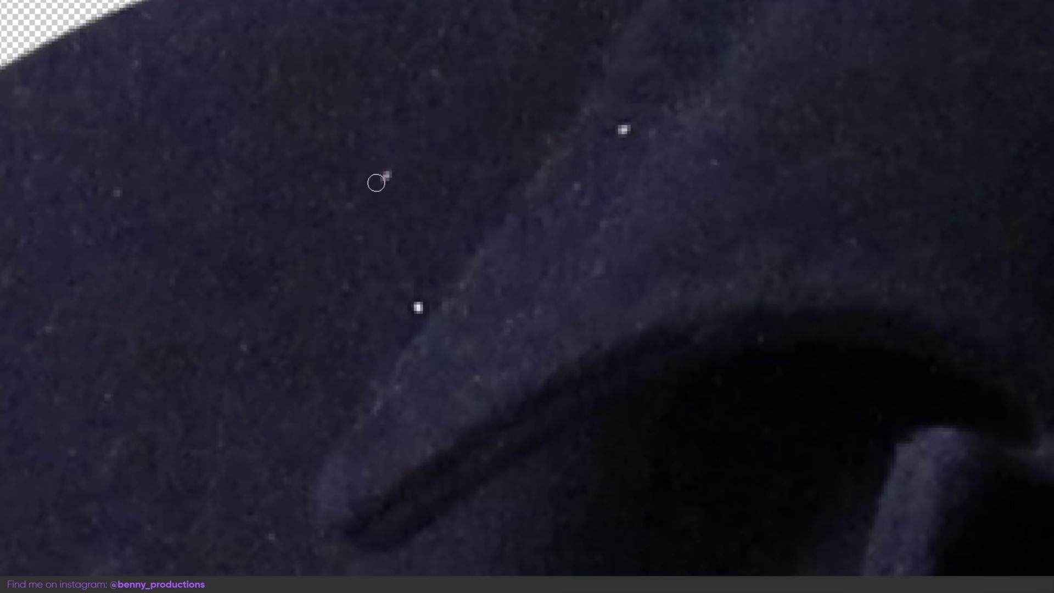
pyautogui.click(621, 130)
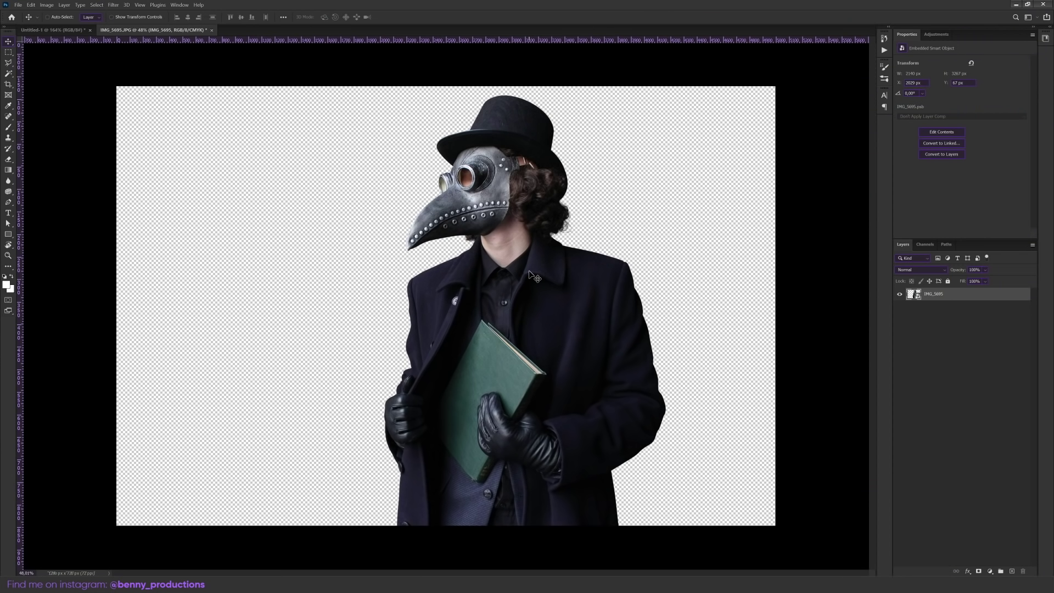
# - Shift the cut-out figure 427 px to the right
pyautogui.hotkey('ctrl', 't')
pyautogui.moveTo(522, 268); pyautogui.dragTo(574, 268)
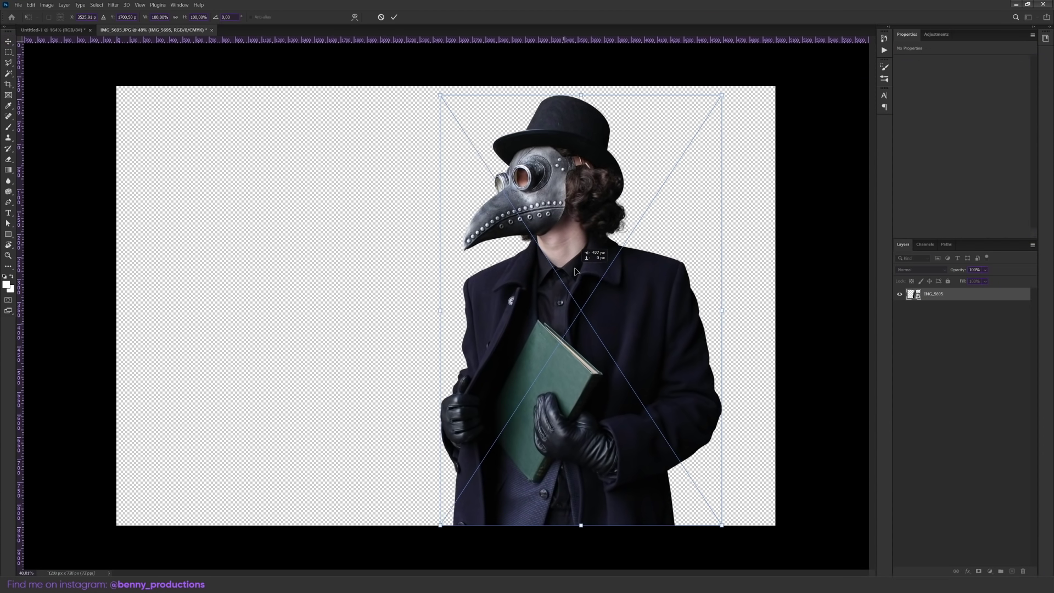
pyautogui.press('Return')
pyautogui.hotkey('ctrl', '0')
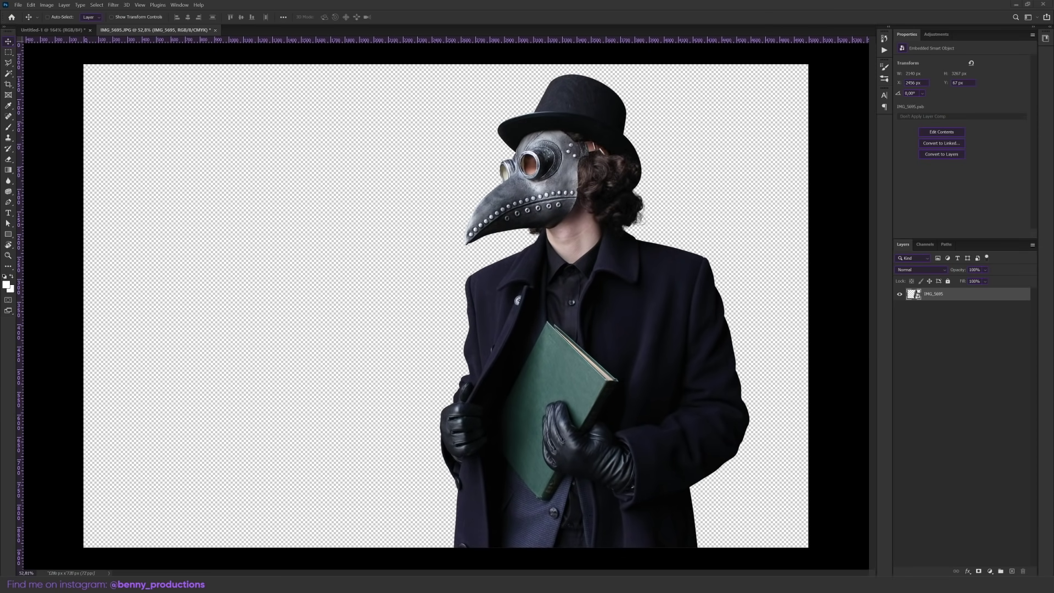
# - Enlarge the Paris bridge photo to fill the canvas and stretch the concrete into a bottom wall strip
pyautogui.moveTo(566, 332); pyautogui.dragTo(565, 330)
pyautogui.moveTo(542, 255); pyautogui.dragTo(775, 182)
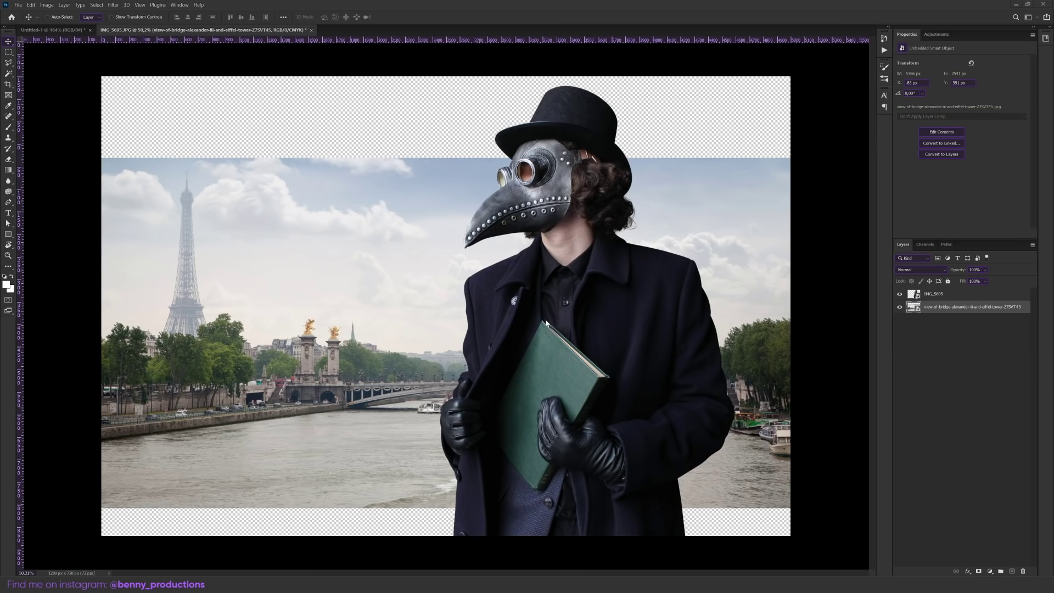
pyautogui.moveTo(446, 307); pyautogui.dragTo(447, 308)
pyautogui.press('Return')
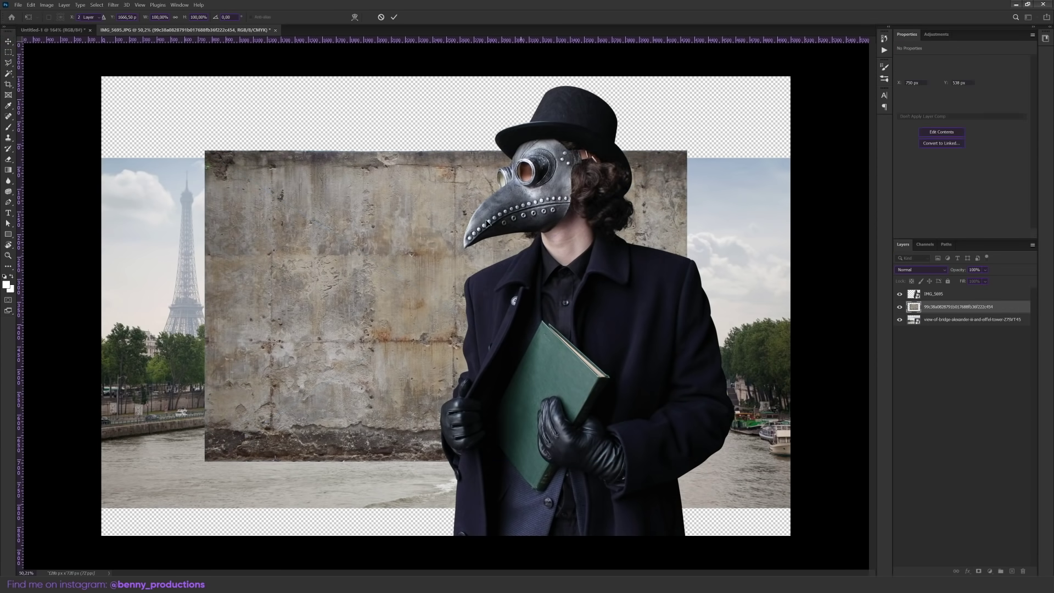
pyautogui.moveTo(478, 248); pyautogui.dragTo(479, 289)
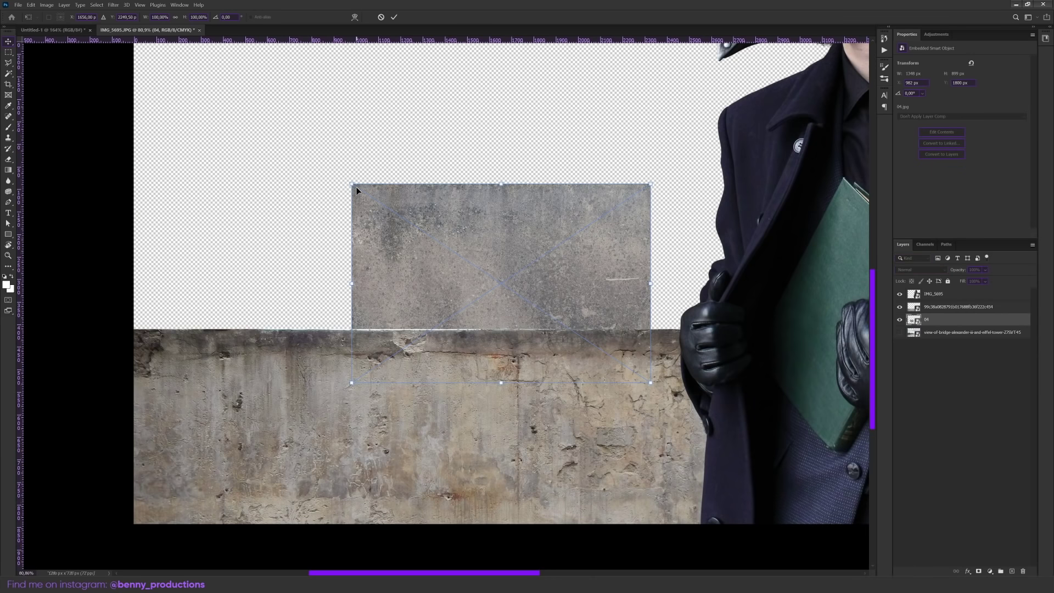
pyautogui.moveTo(356, 190); pyautogui.dragTo(351, 378)
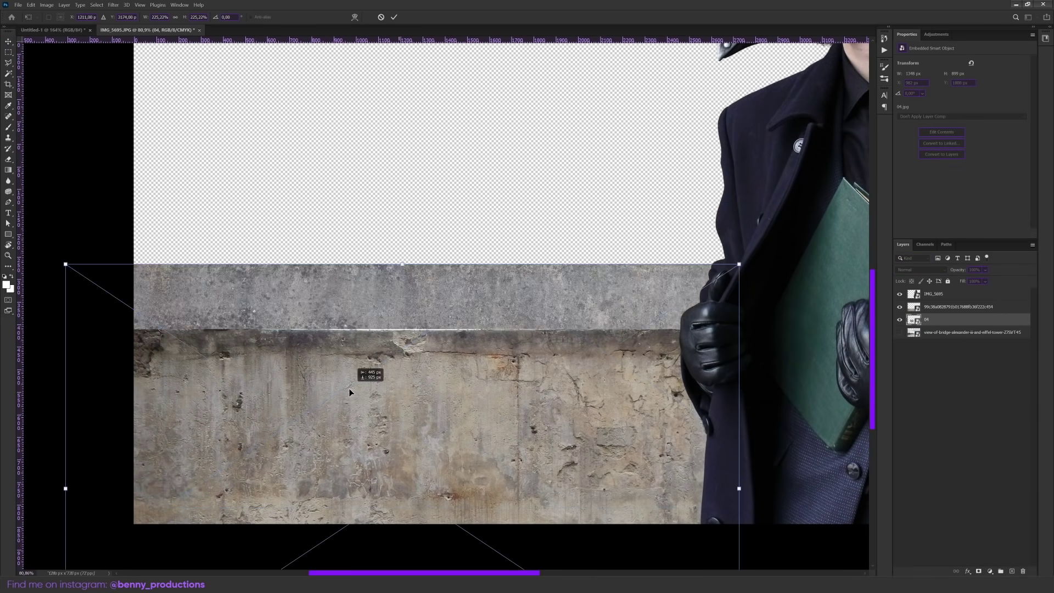
pyautogui.press('Return')
# - Darken the concrete wall's exposure to -2,12
pyautogui.press('b')
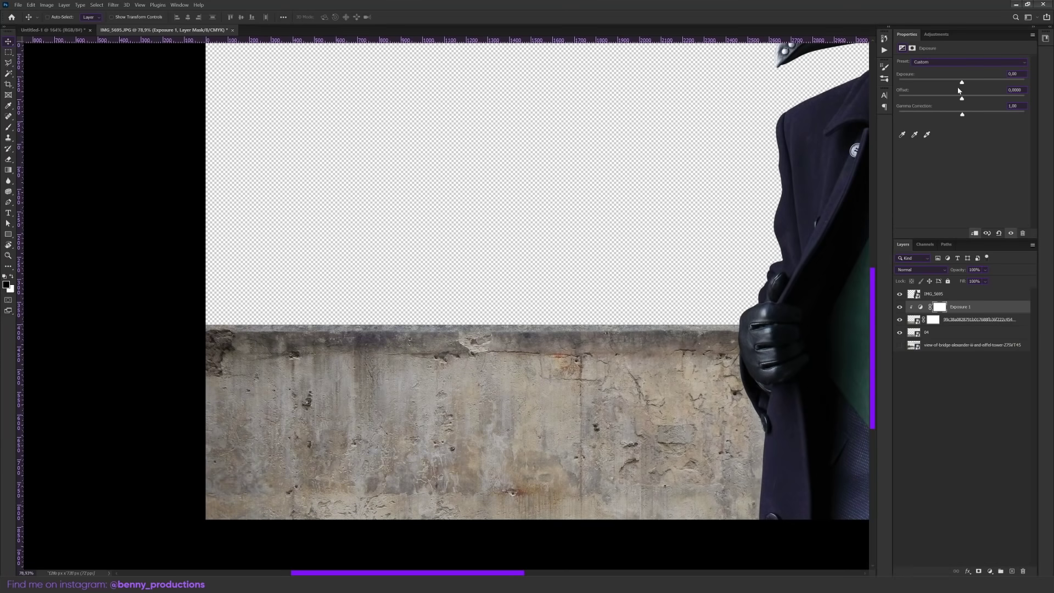
pyautogui.moveTo(962, 82); pyautogui.dragTo(942, 86)
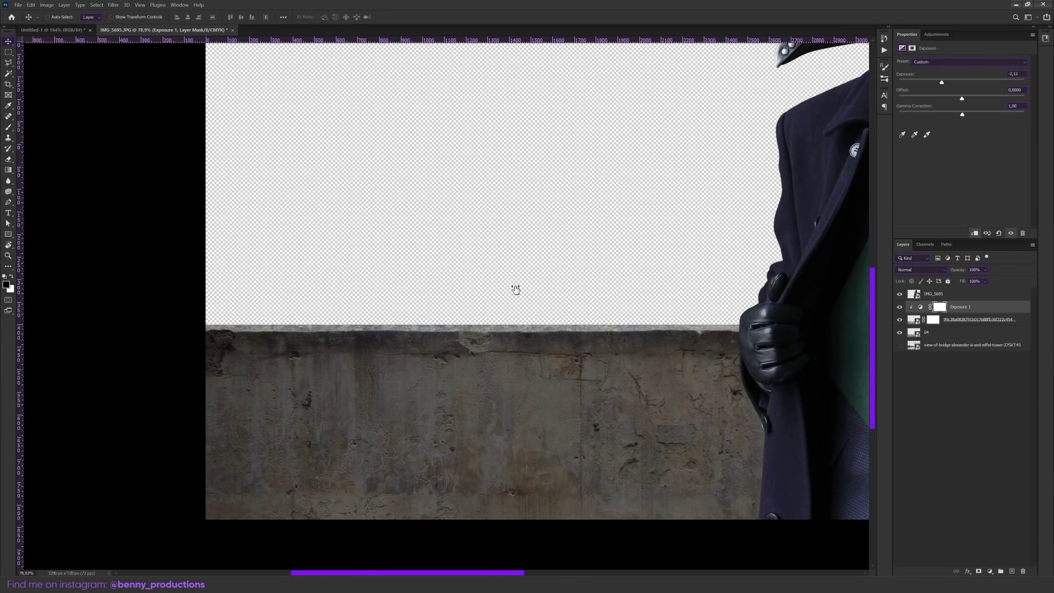
pyautogui.scroll(-2, 516, 289)
pyautogui.moveTo(449, 292); pyautogui.dragTo(325, 336)
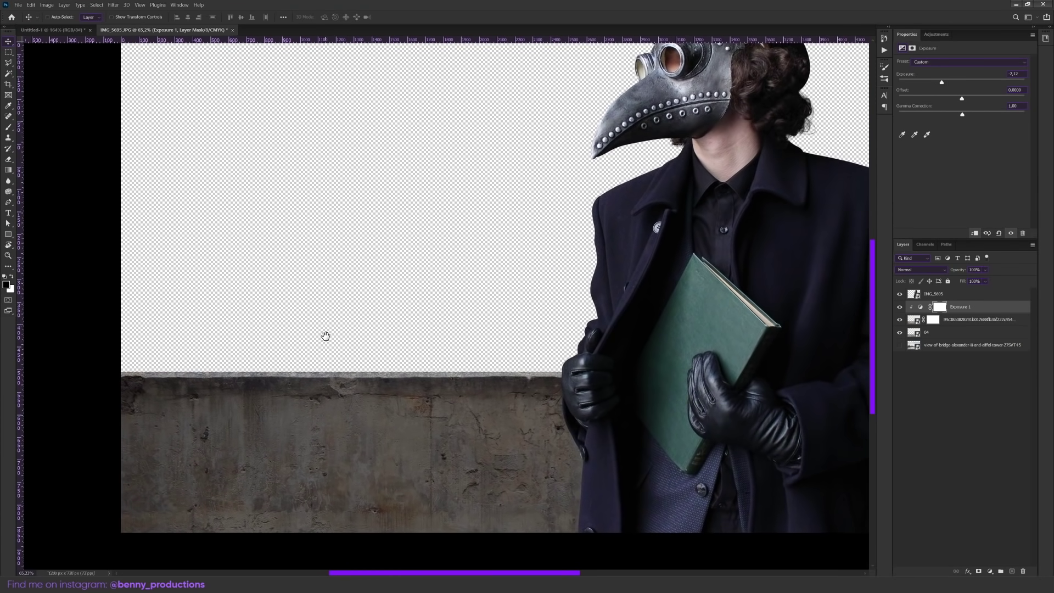
pyautogui.press('b')
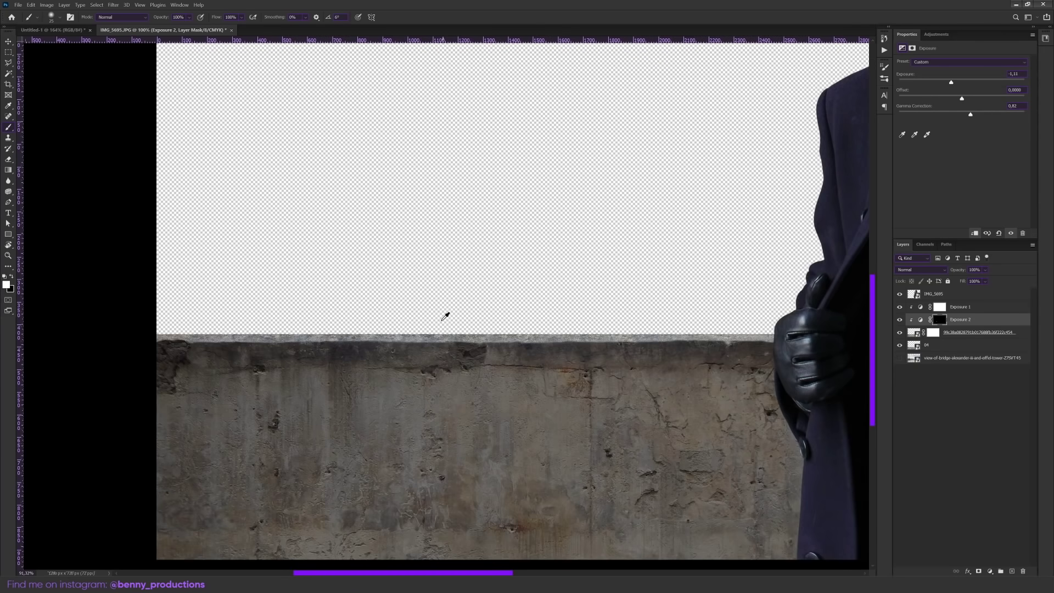
pyautogui.hotkey('ctrl', 'Tab')
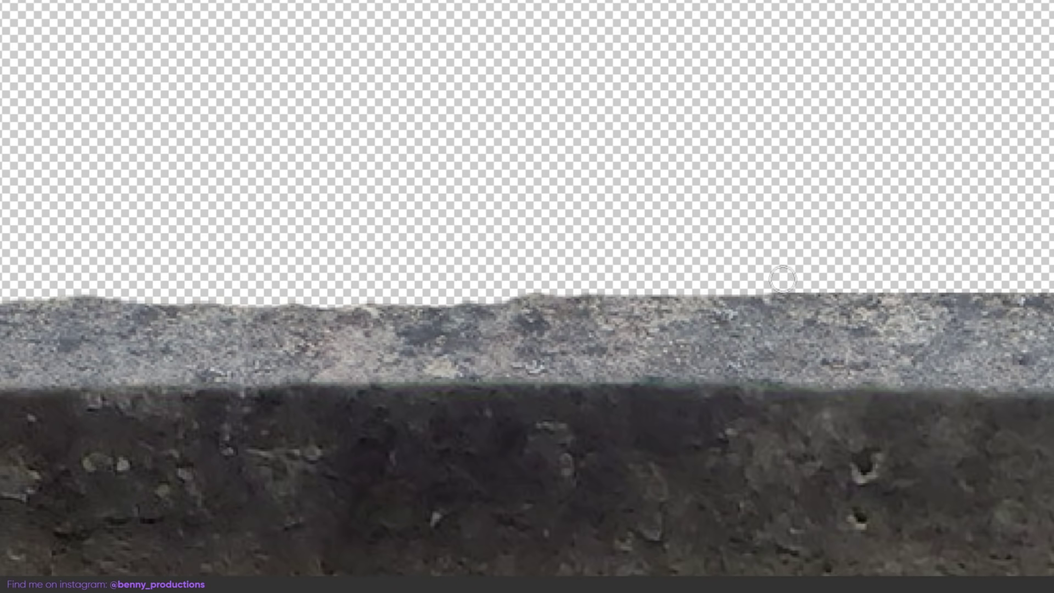
pyautogui.hotkey('ctrl', '0')
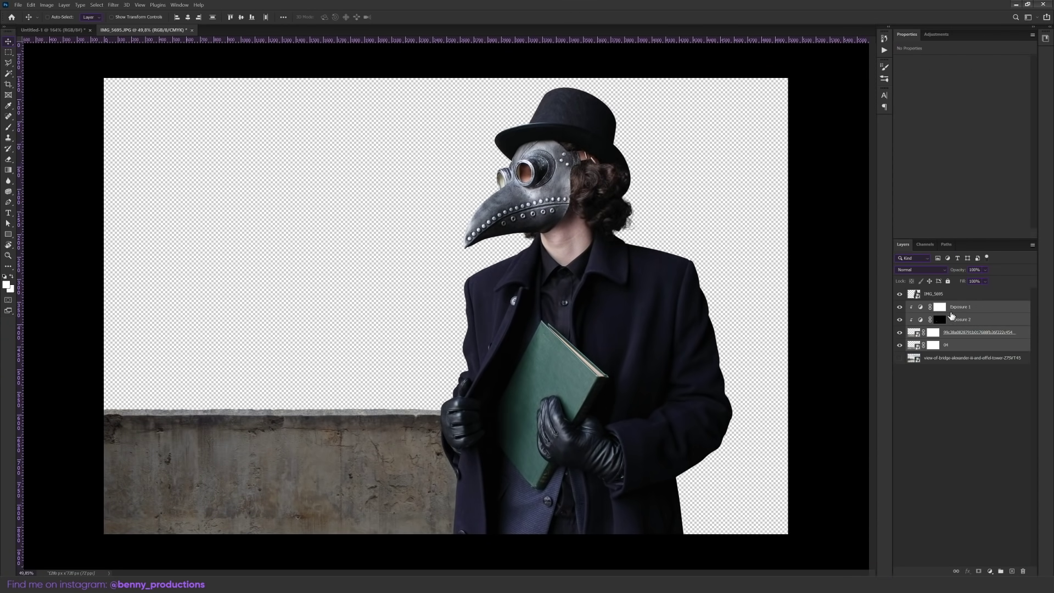
# - Duplicate the wall with its Exposure layer, move the copy right, and reselect the Paris background
pyautogui.hotkey('ctrl', 'j')
pyautogui.moveTo(543, 434); pyautogui.dragTo(742, 423)
pyautogui.scroll(5, 743, 423)
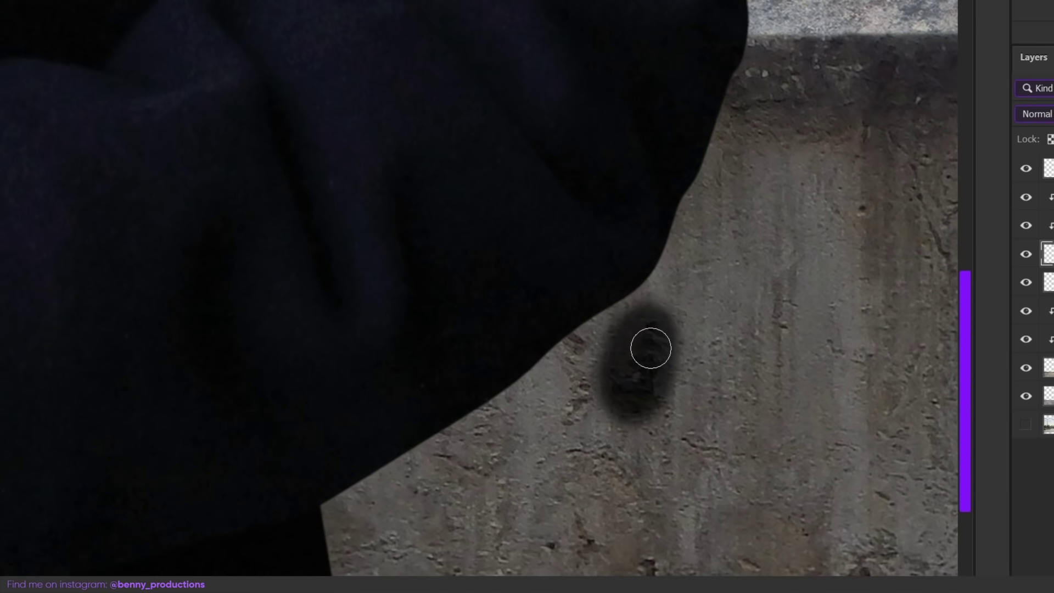
pyautogui.hotkey('ctrl', 'z')
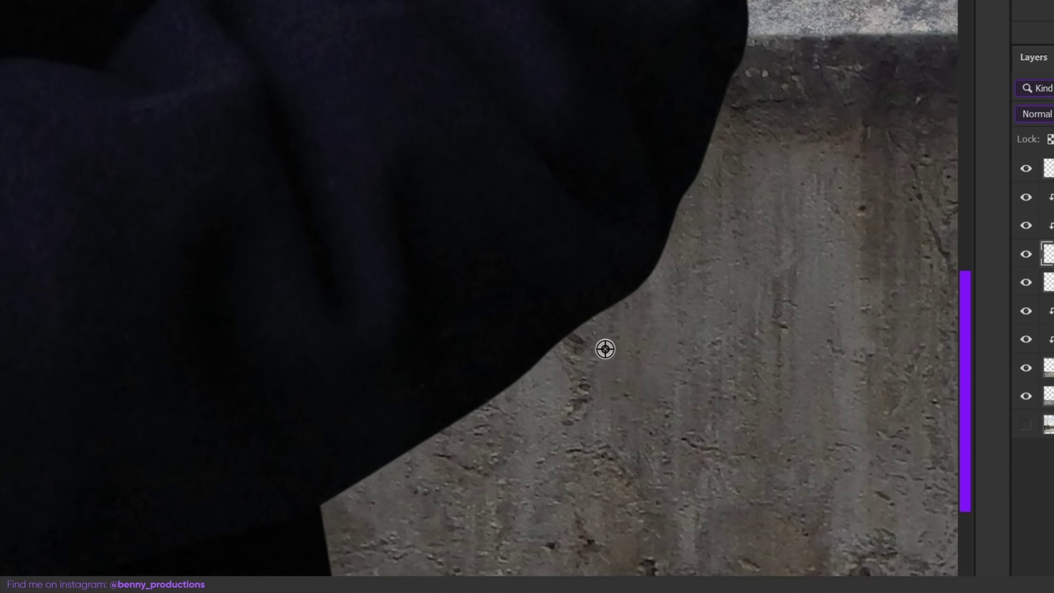
pyautogui.scroll(-5, 604, 348)
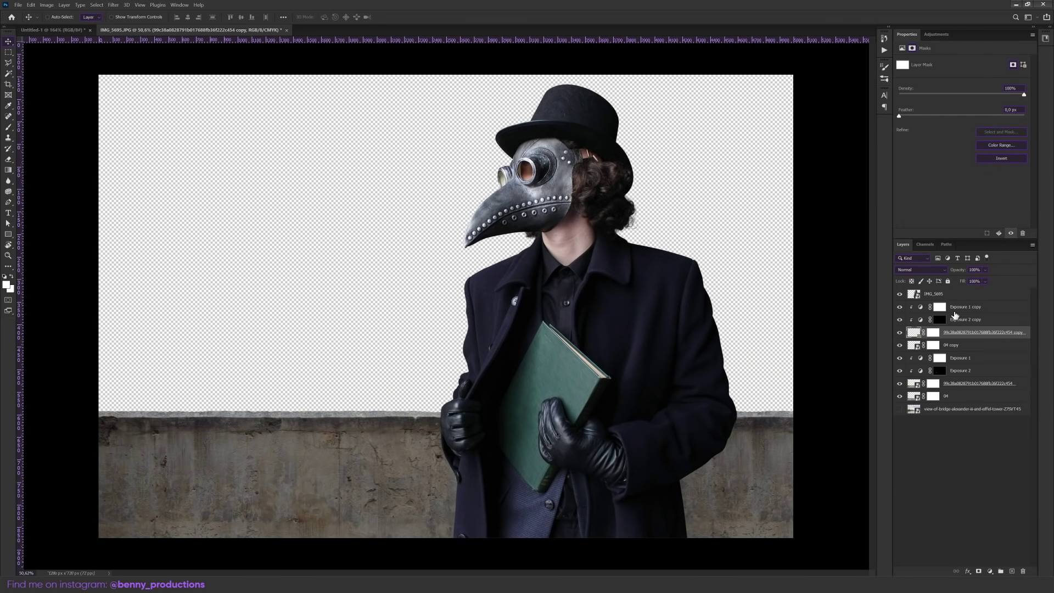
pyautogui.click(955, 310)
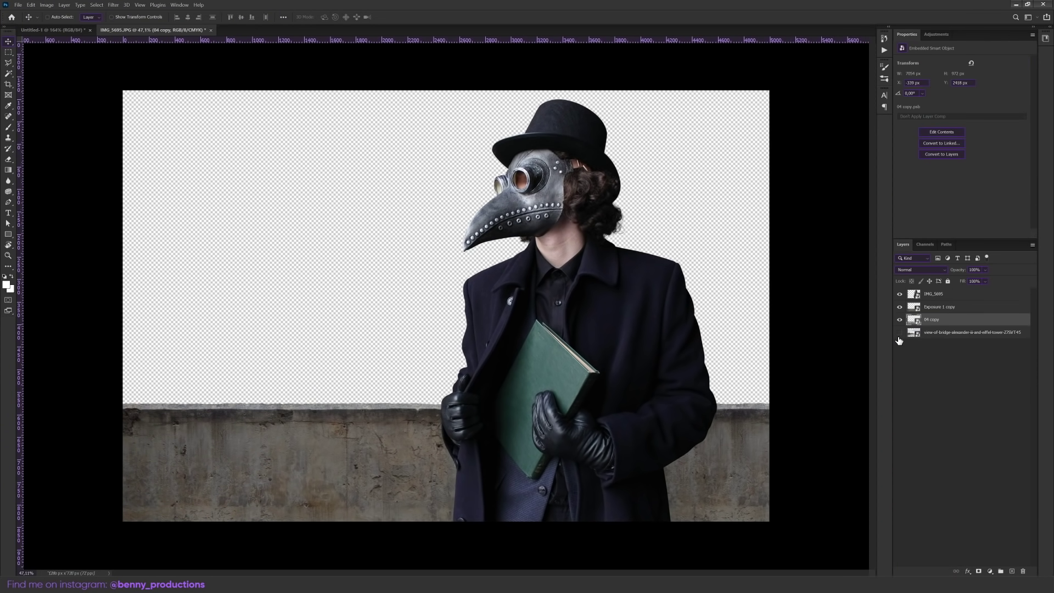
pyautogui.click(899, 332)
pyautogui.click(934, 333)
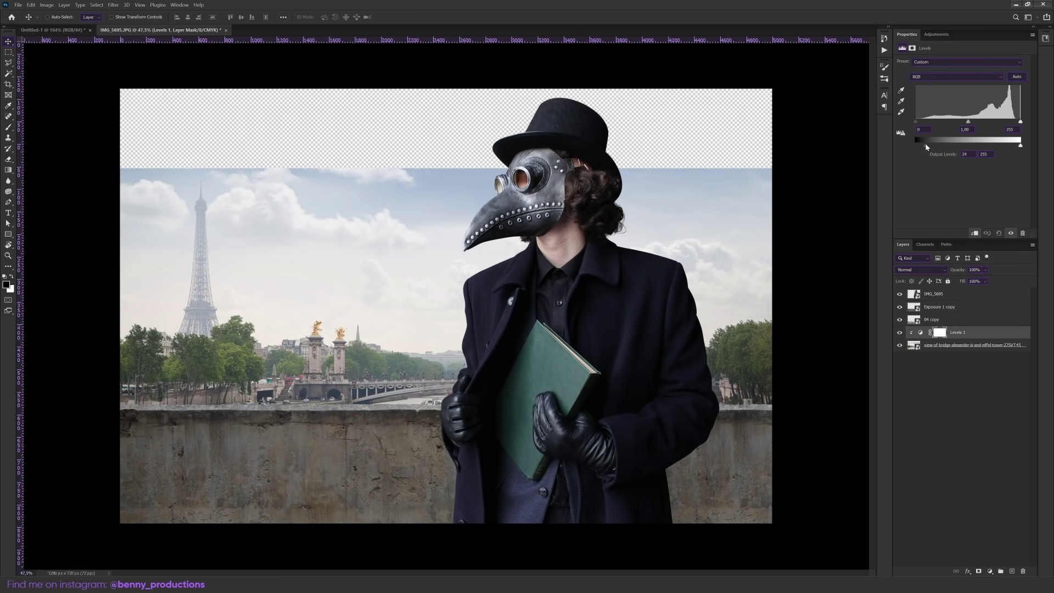
# - Set the backdrop's output levels to 37–224 and enlarge the cloudy sky over the Paris skyline
pyautogui.moveTo(927, 147); pyautogui.dragTo(931, 147)
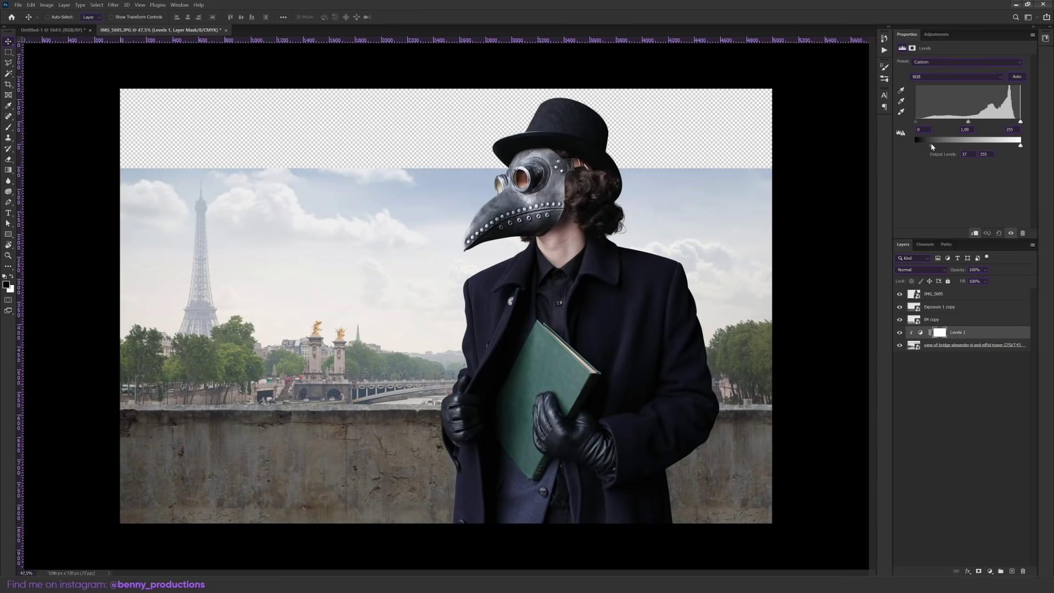
pyautogui.moveTo(1023, 143); pyautogui.dragTo(1006, 147)
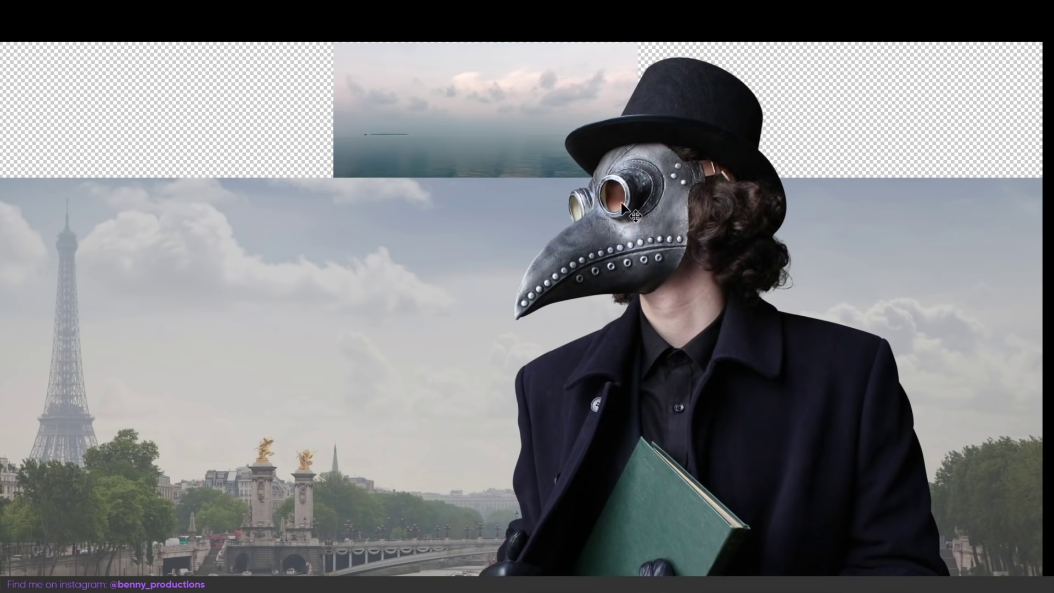
pyautogui.hotkey('ctrl', 't')
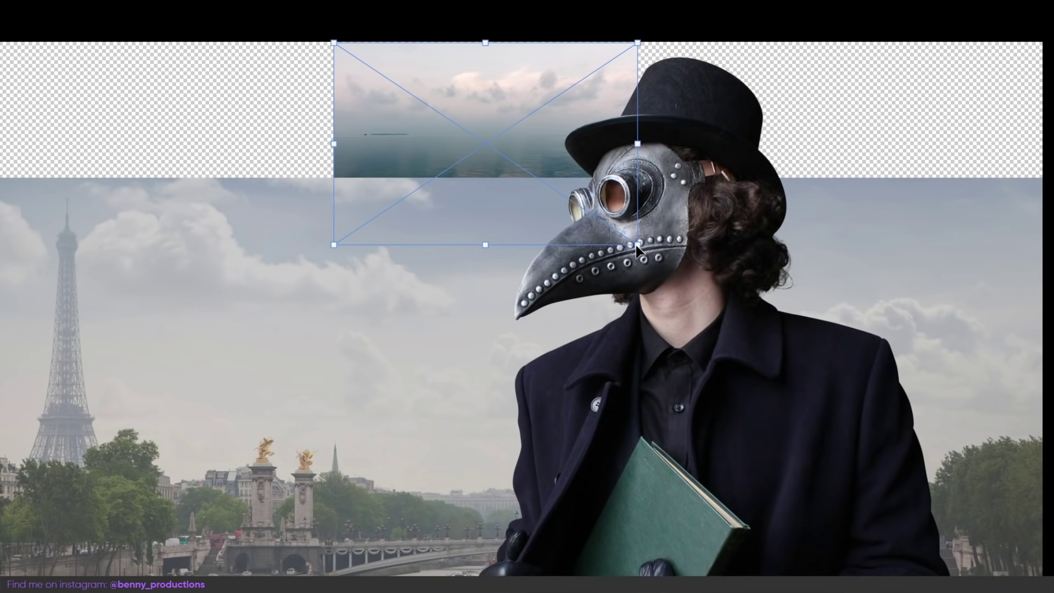
pyautogui.moveTo(671, 262)
pyautogui.mouseDown()
pyautogui.moveTo(890, 376)
pyautogui.moveTo(1037, 138)
pyautogui.mouseUp()
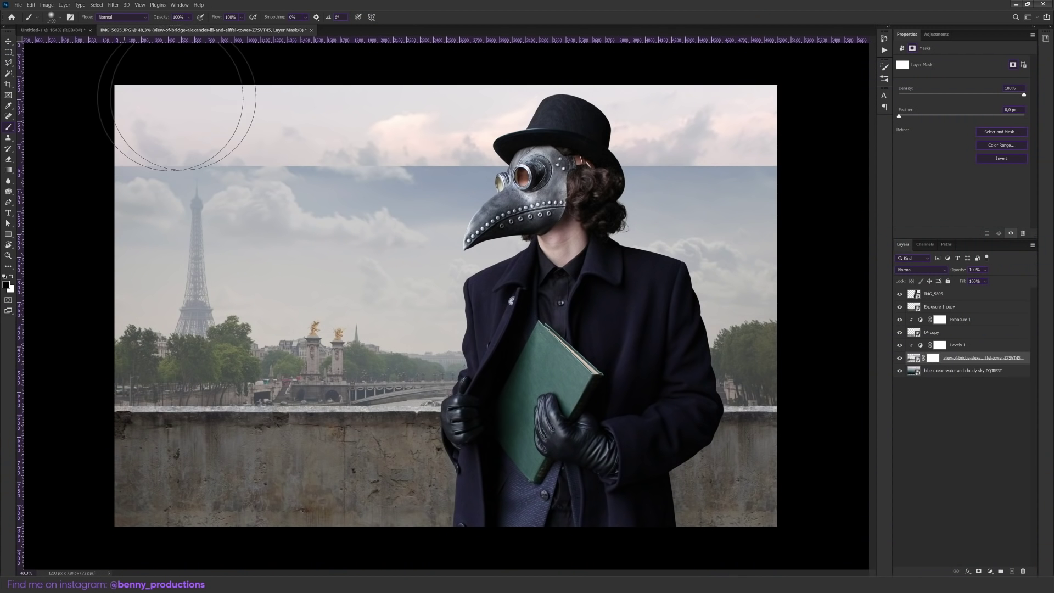
pyautogui.moveTo(71, 91)
pyautogui.mouseDown()
pyautogui.moveTo(263, 89)
pyautogui.moveTo(683, 146)
pyautogui.mouseUp()
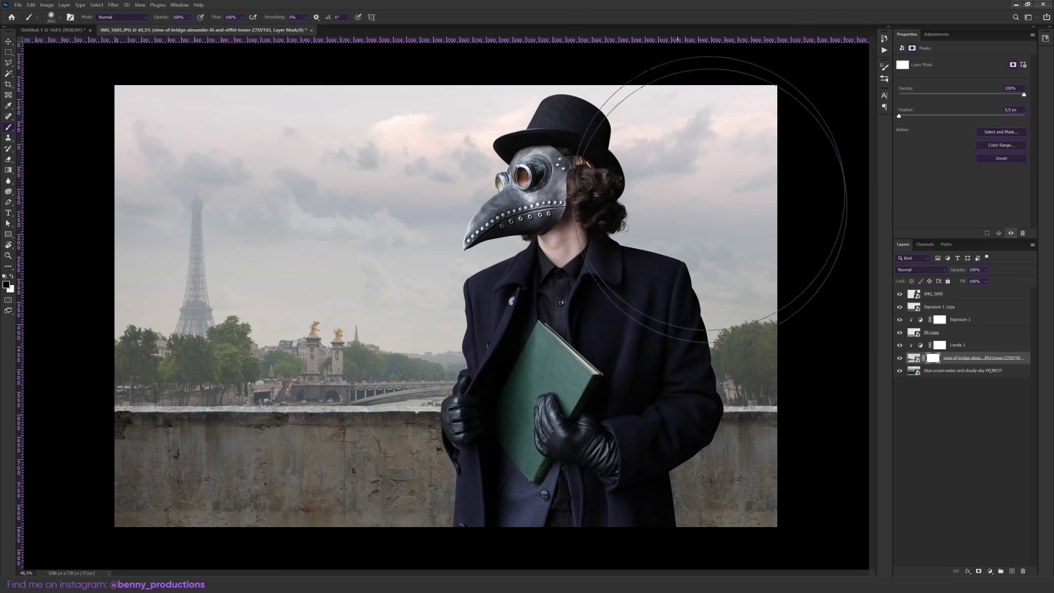
# - Set up a 253 px white brush to blend the sky's mask
pyautogui.keyDown('alt'); pyautogui.rightClick(736, 316); pyautogui.keyUp('alt')
pyautogui.press('x')
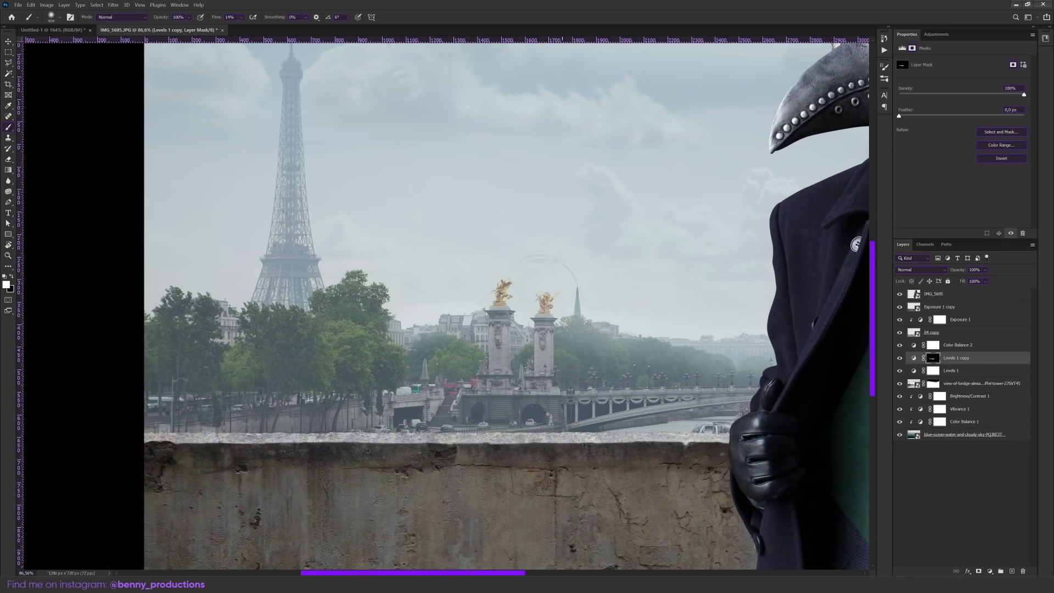
pyautogui.moveTo(447, 330); pyautogui.dragTo(399, 325)
pyautogui.hscroll(5, 348, 279)
pyautogui.scroll(-5, 275, 365)
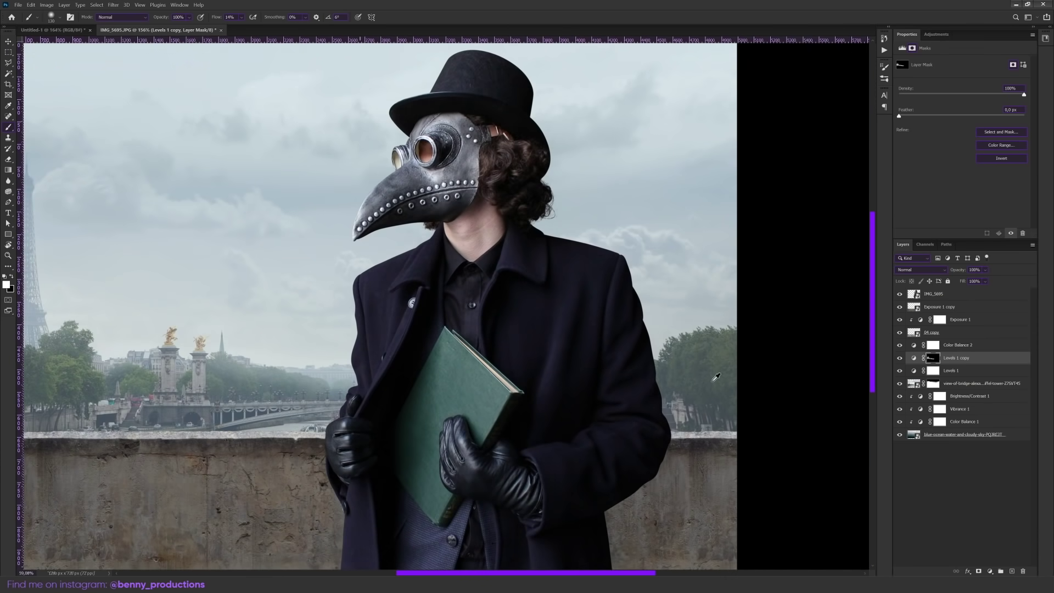
pyautogui.scroll(6, 552, 358)
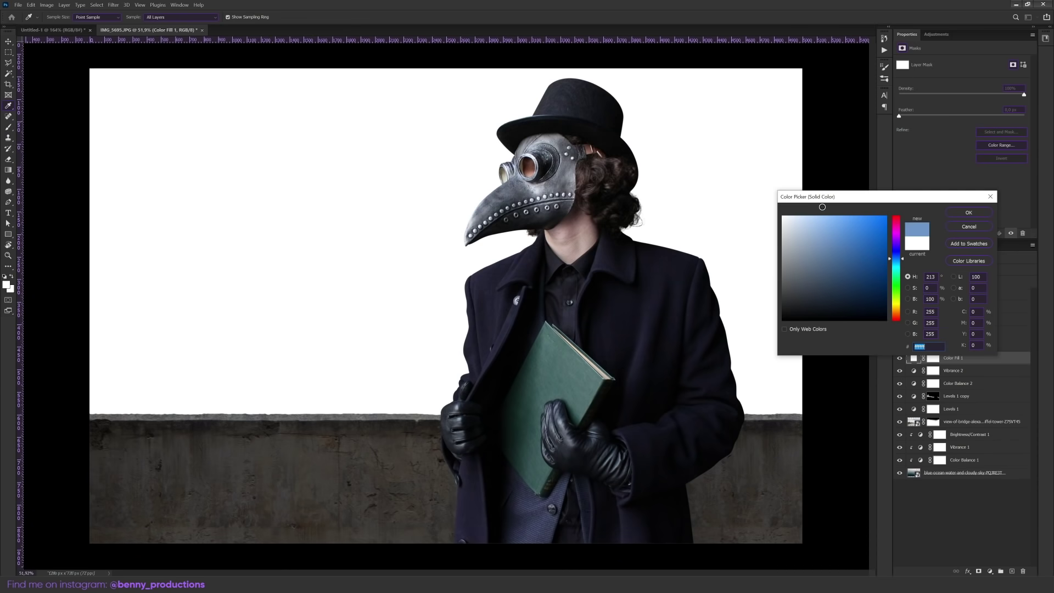
# - Add a light blue Solid Color fill set to Screen blending
pyautogui.moveTo(823, 230); pyautogui.dragTo(822, 203)
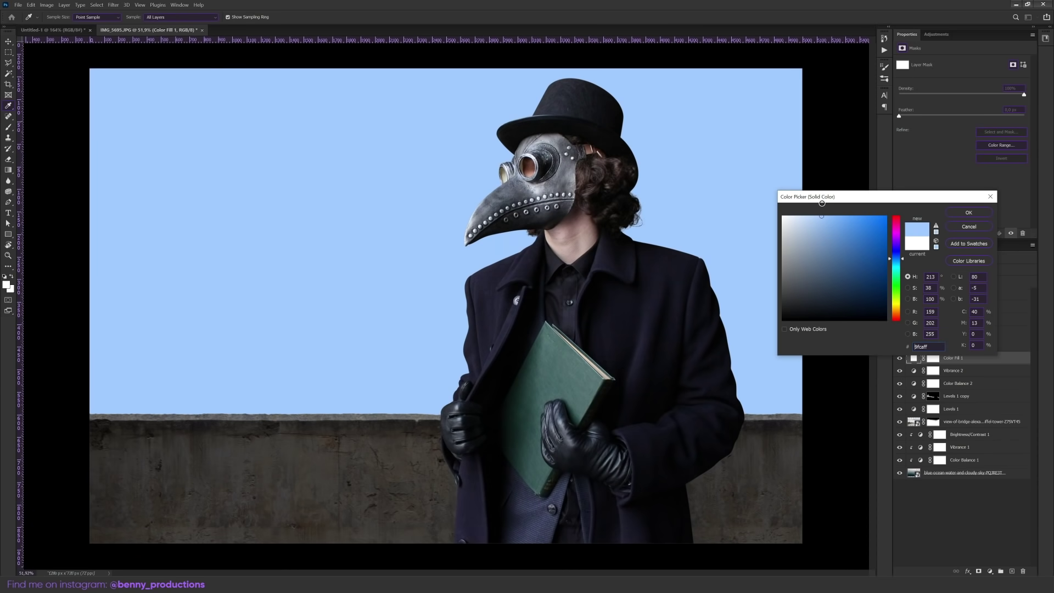
pyautogui.click(965, 214)
pyautogui.click(921, 270)
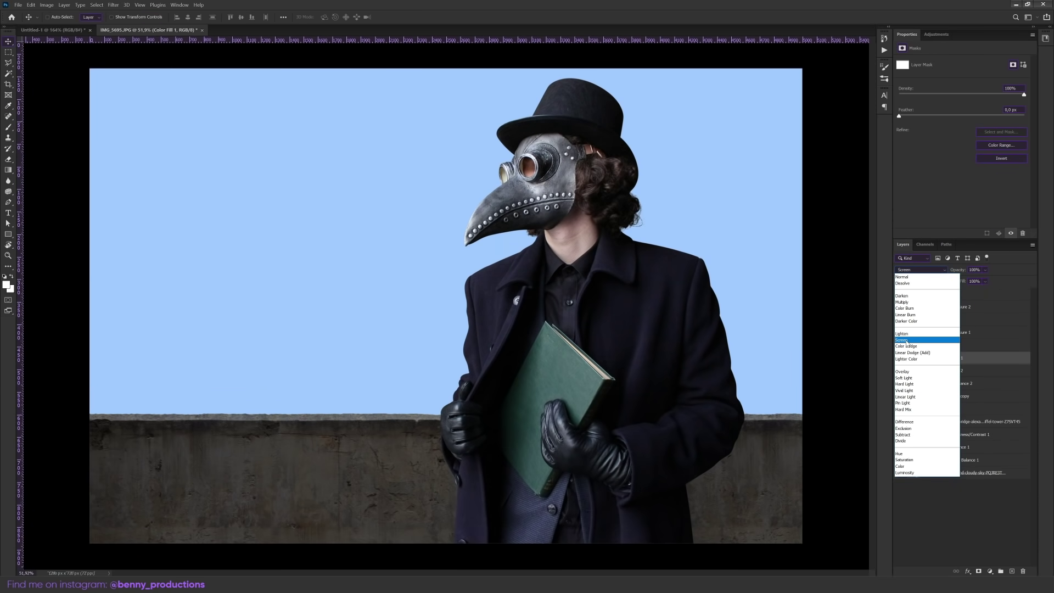
pyautogui.click(906, 340)
pyautogui.press('b')
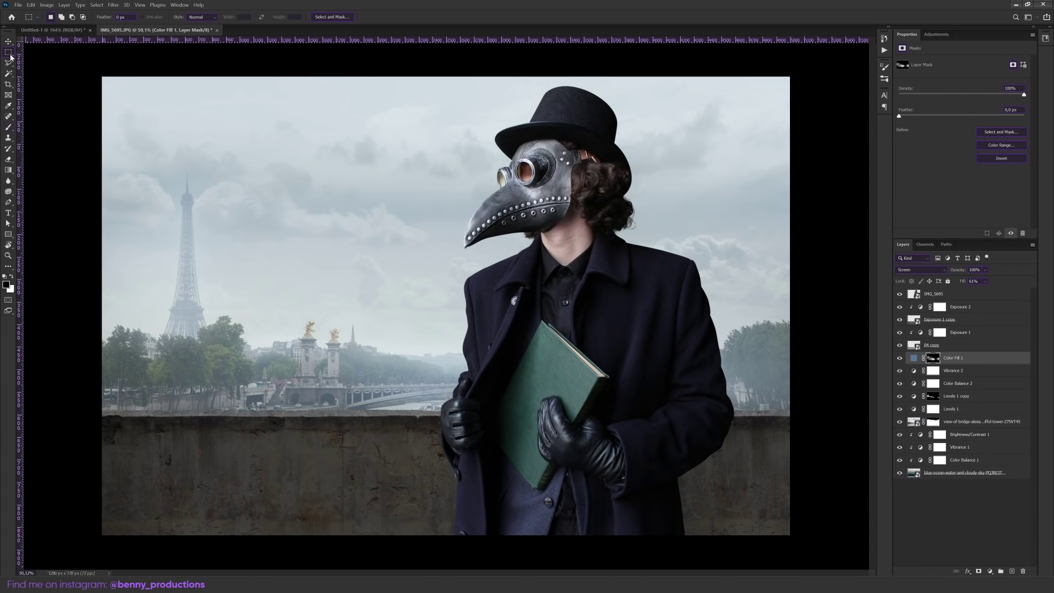
pyautogui.press('v')
pyautogui.scroll(-1, 450, 274)
# - Shrink the concrete crack image onto the wall and paint its mask to reveal the crack
pyautogui.scroll(1, 496, 284)
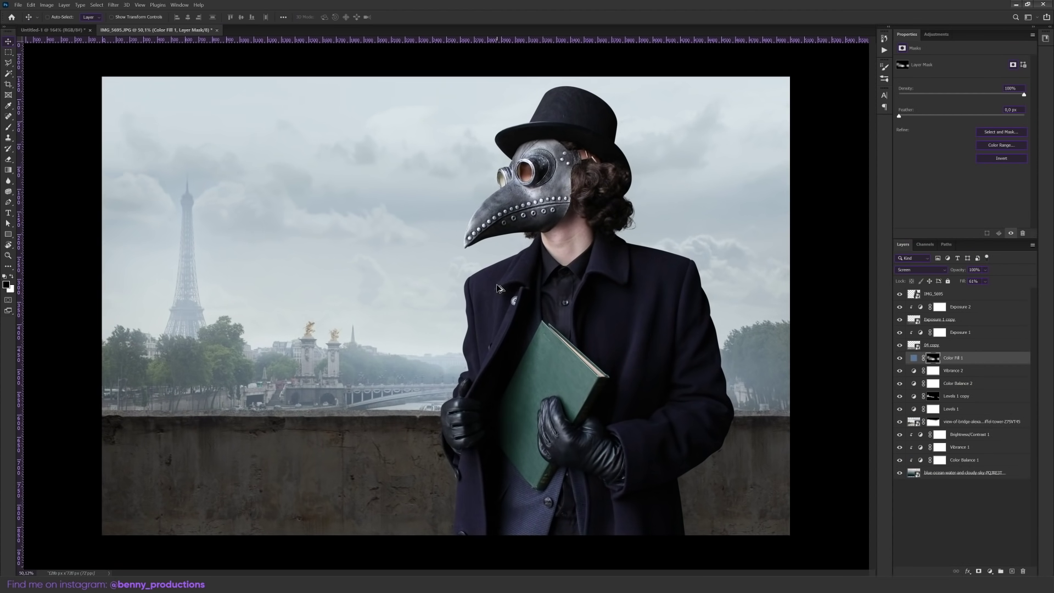
pyautogui.click(927, 297)
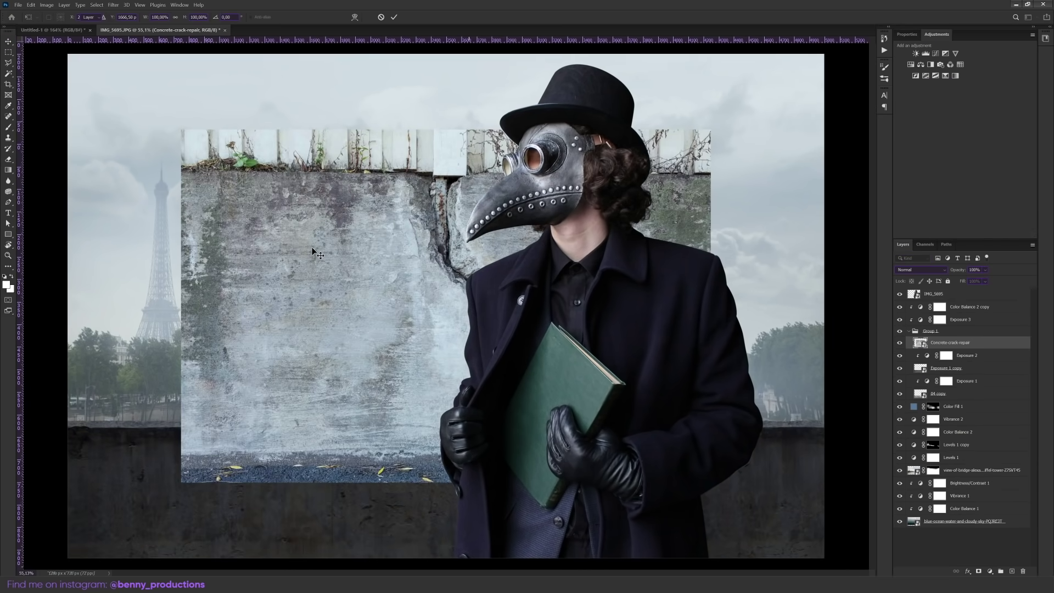
pyautogui.moveTo(311, 246); pyautogui.dragTo(277, 425)
pyautogui.moveTo(540, 250); pyautogui.dragTo(332, 459)
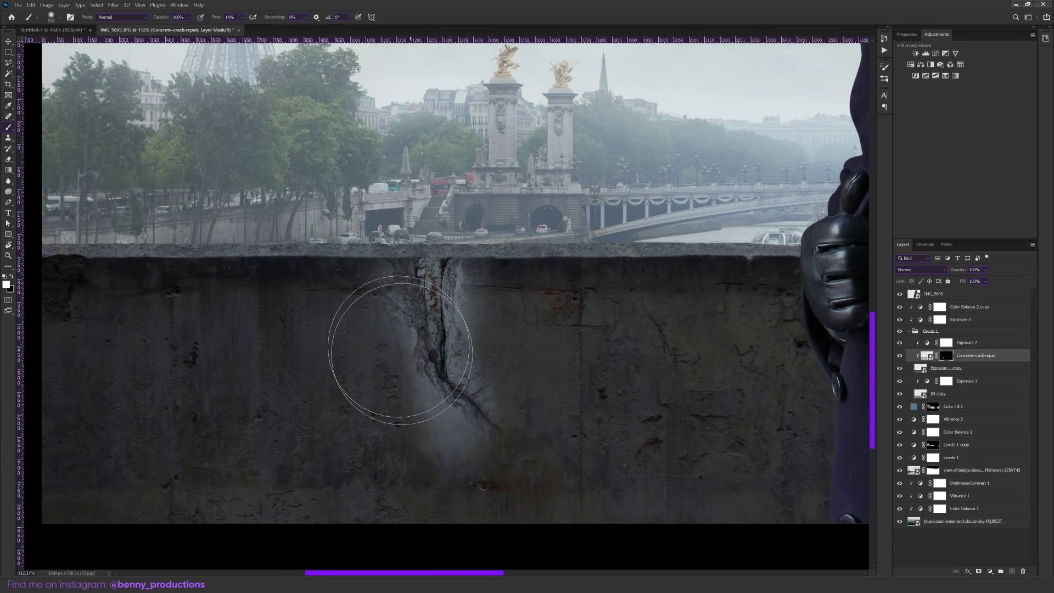
pyautogui.moveTo(400, 341); pyautogui.dragTo(329, 329)
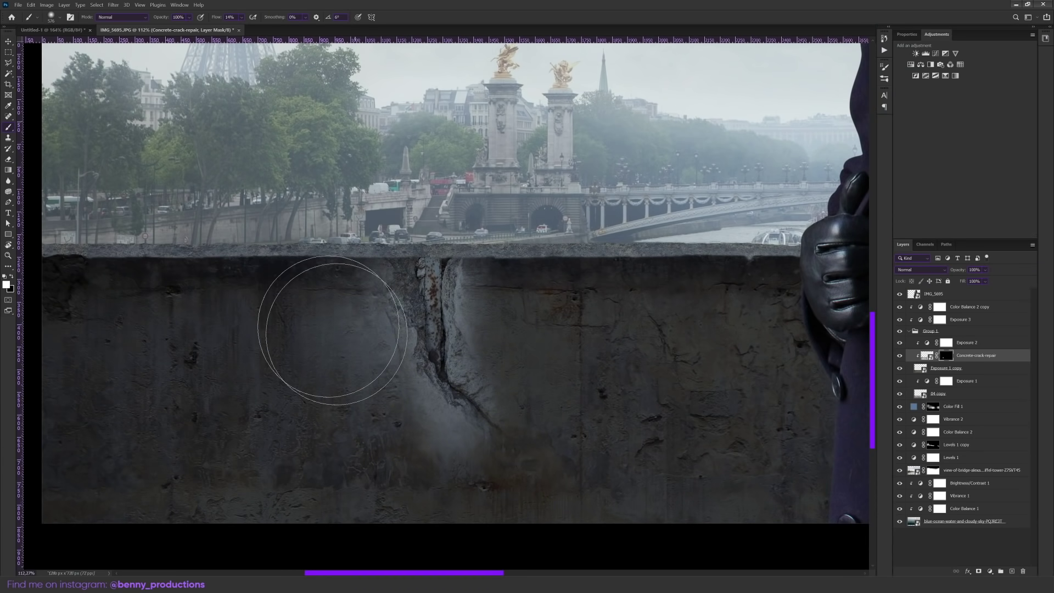
pyautogui.moveTo(618, 505)
pyautogui.mouseDown()
pyautogui.moveTo(486, 494)
pyautogui.moveTo(529, 458)
pyautogui.mouseUp()
pyautogui.moveTo(456, 442); pyautogui.dragTo(494, 483)
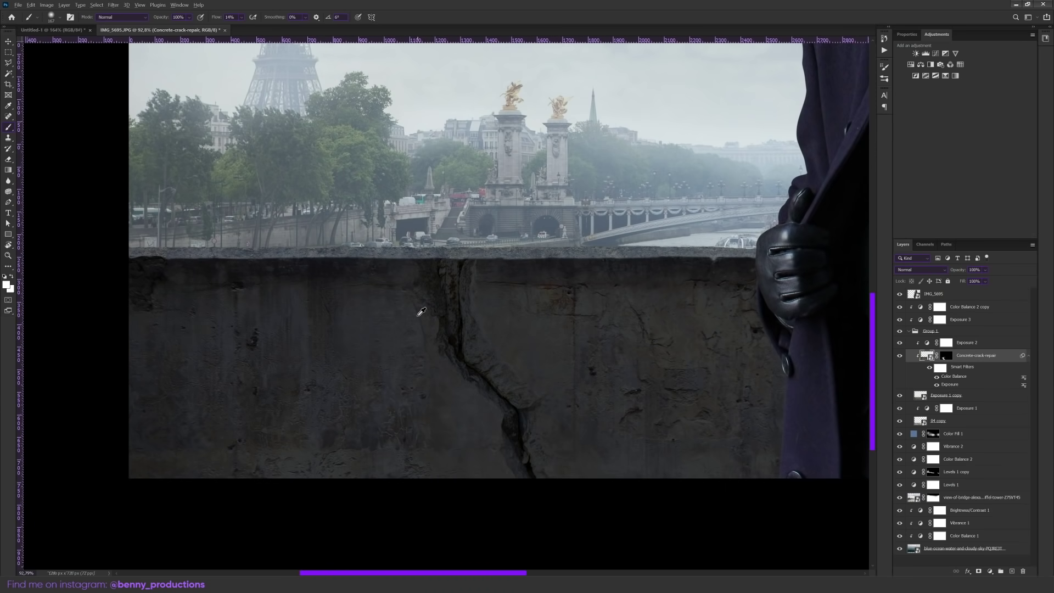
pyautogui.hotkey('ctrl', '0')
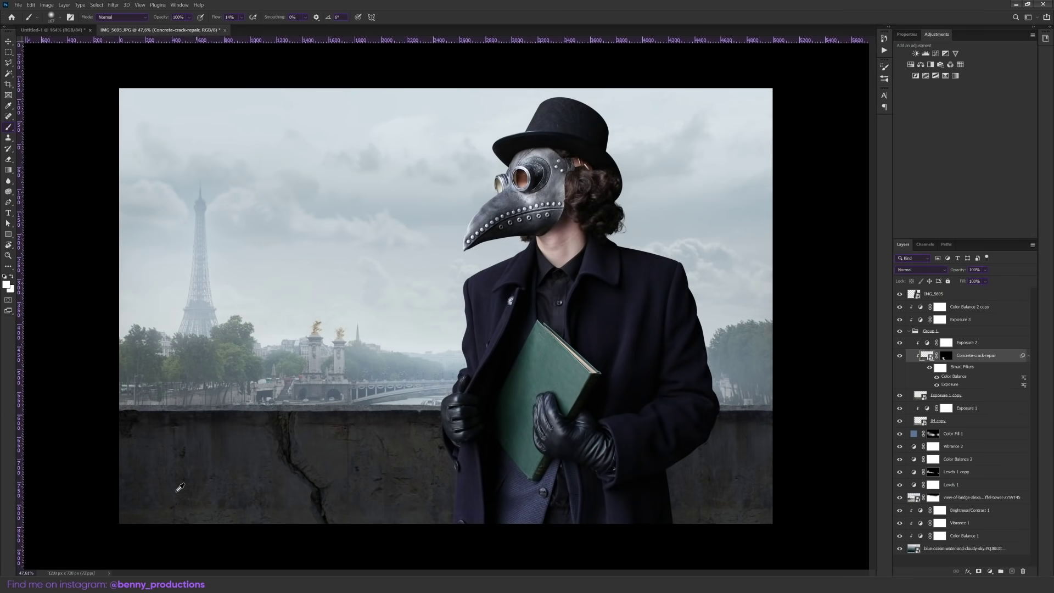
# - Brighten the figure's midtones with Levels and add an Exposure layer with raised gamma
pyautogui.scroll(5, 179, 488)
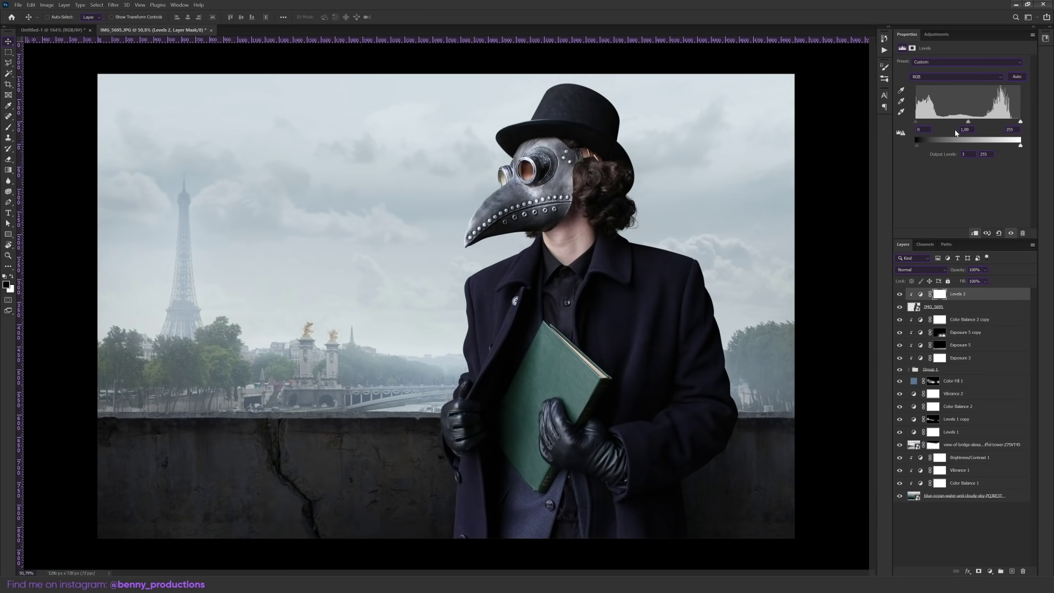
pyautogui.moveTo(979, 126); pyautogui.dragTo(980, 148)
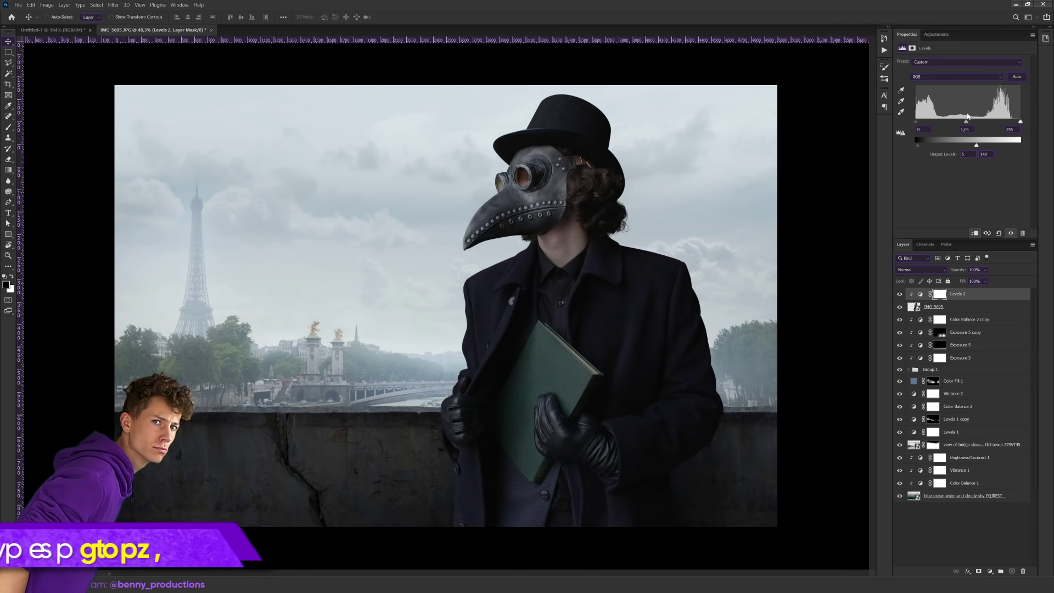
pyautogui.click(936, 34)
pyautogui.click(945, 54)
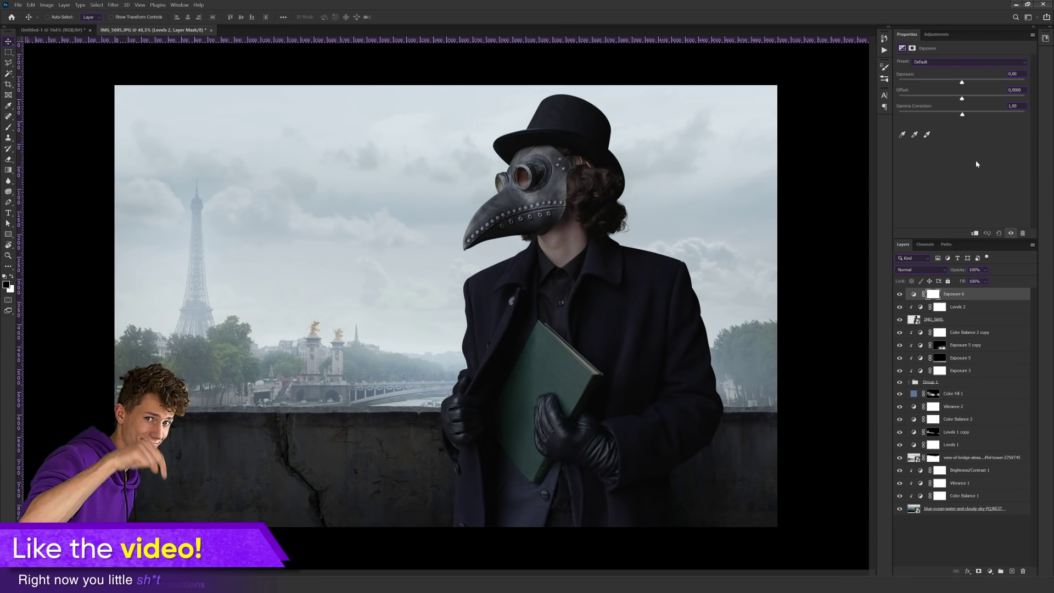
pyautogui.moveTo(953, 116); pyautogui.dragTo(949, 114)
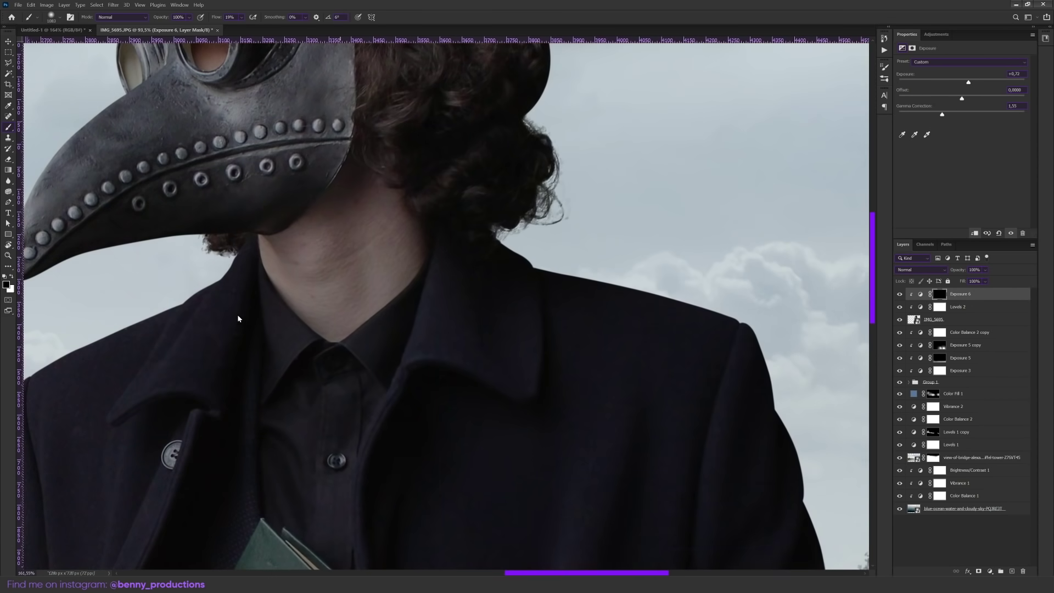
# - Paint the Exposure effect onto the coat's shoulder with a resized white brush
pyautogui.scroll(-2, 236, 317)
pyautogui.scroll(3, 407, 301)
pyautogui.moveTo(442, 259); pyautogui.dragTo(454, 260)
pyautogui.press('x')
pyautogui.moveTo(649, 308); pyautogui.dragTo(637, 309)
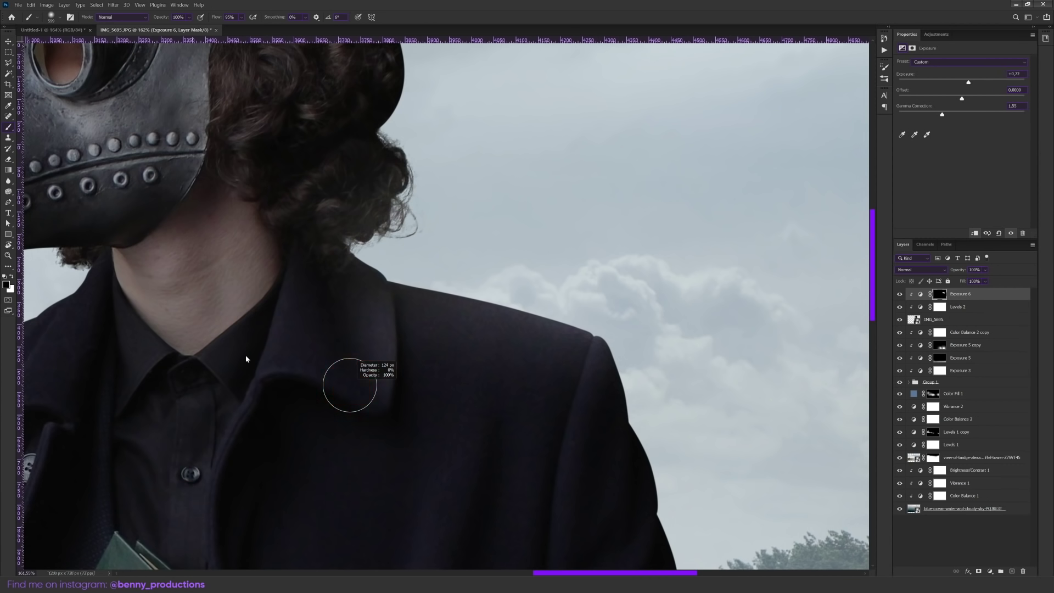
pyautogui.scroll(-3, 453, 348)
pyautogui.scroll(3, 453, 348)
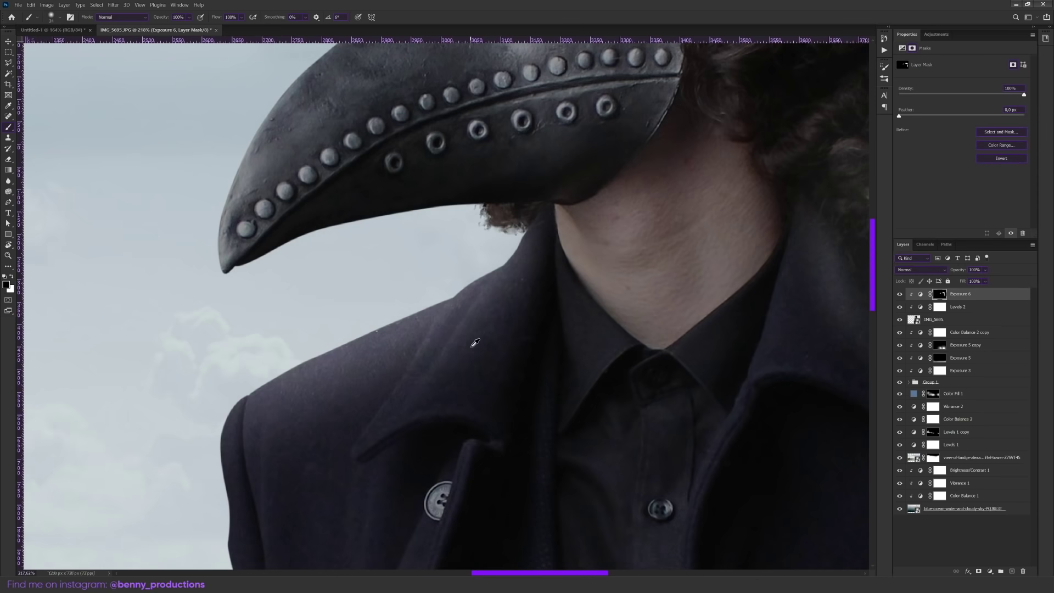
pyautogui.moveTo(500, 318); pyautogui.dragTo(501, 297)
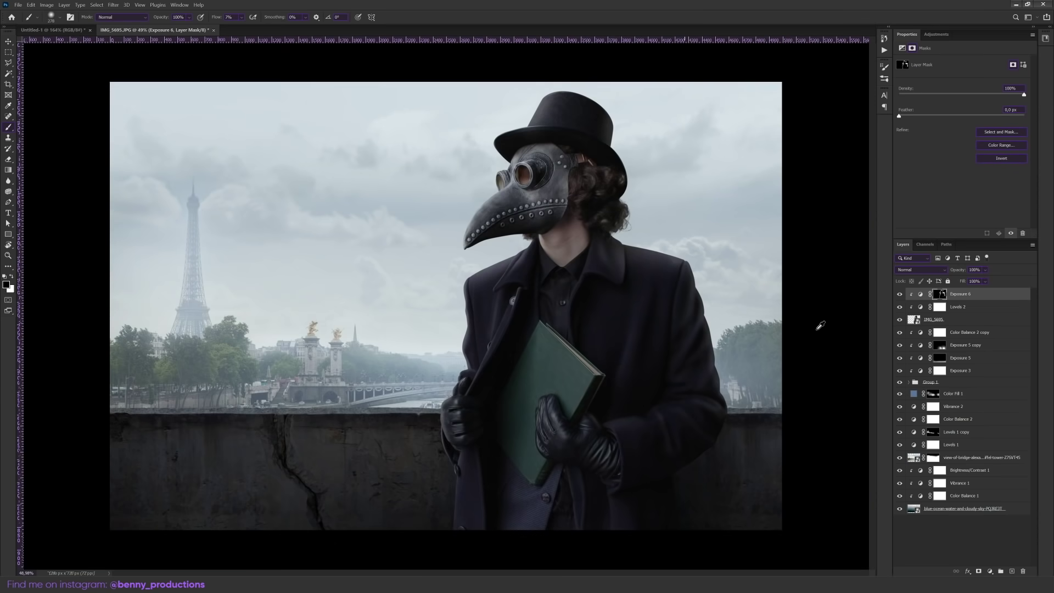
pyautogui.hotkey('ctrl', '0')
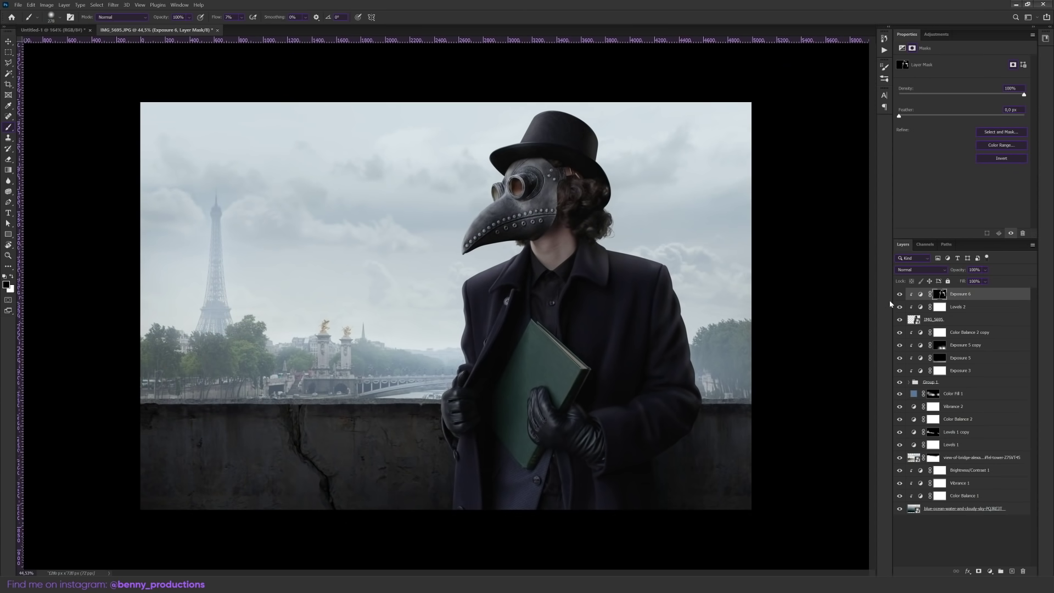
# - Toggle Exposure 6 off and on to compare the result
pyautogui.click(900, 294)
pyautogui.click(899, 294)
pyautogui.click(12, 41)
# - Scroll up and down over the composition to inspect the figure's adjustments
pyautogui.scroll(-3, 692, 266)
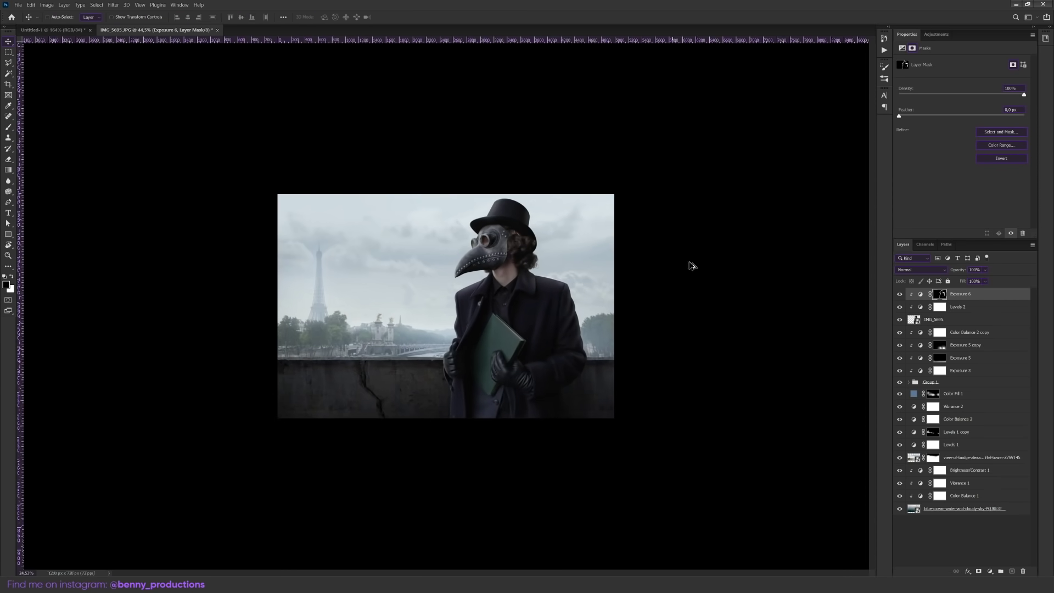
pyautogui.scroll(4, 706, 306)
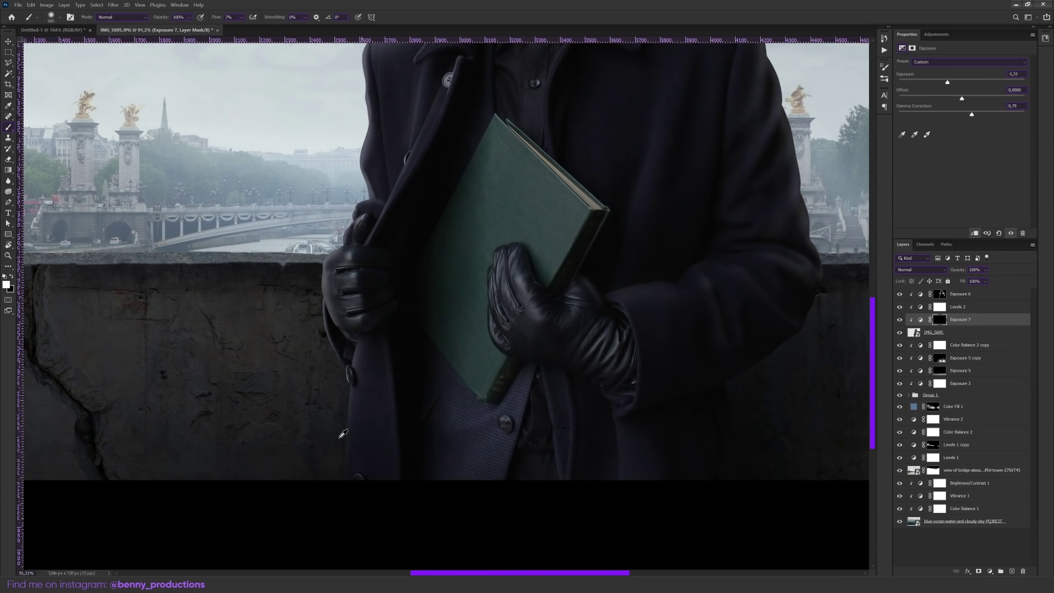
pyautogui.scroll(-3, 377, 433)
pyautogui.scroll(-2, 479, 403)
pyautogui.scroll(4, 479, 402)
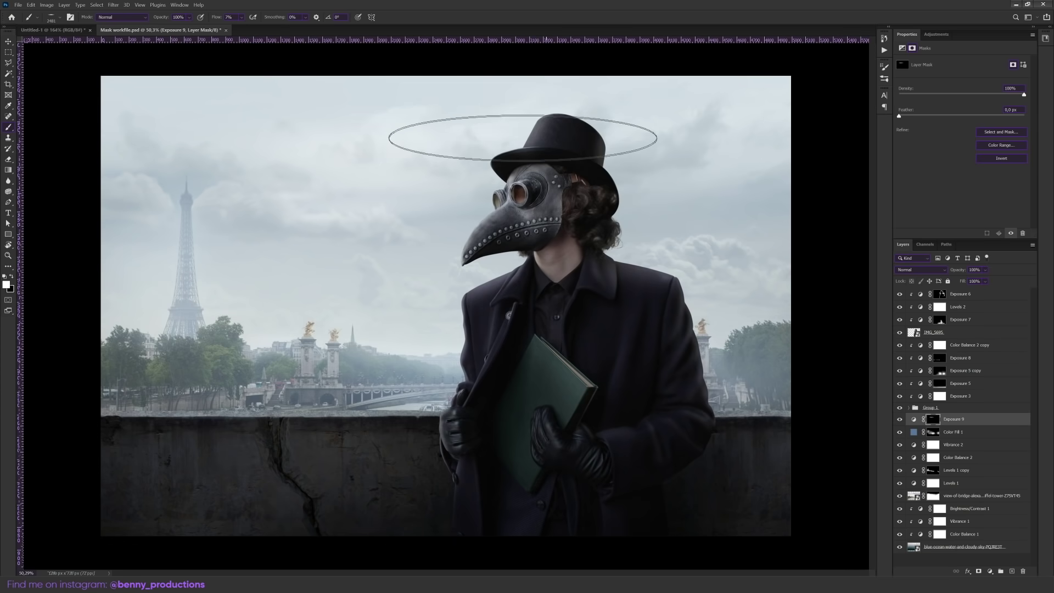
pyautogui.scroll(-1, 417, 183)
pyautogui.scroll(2, 403, 160)
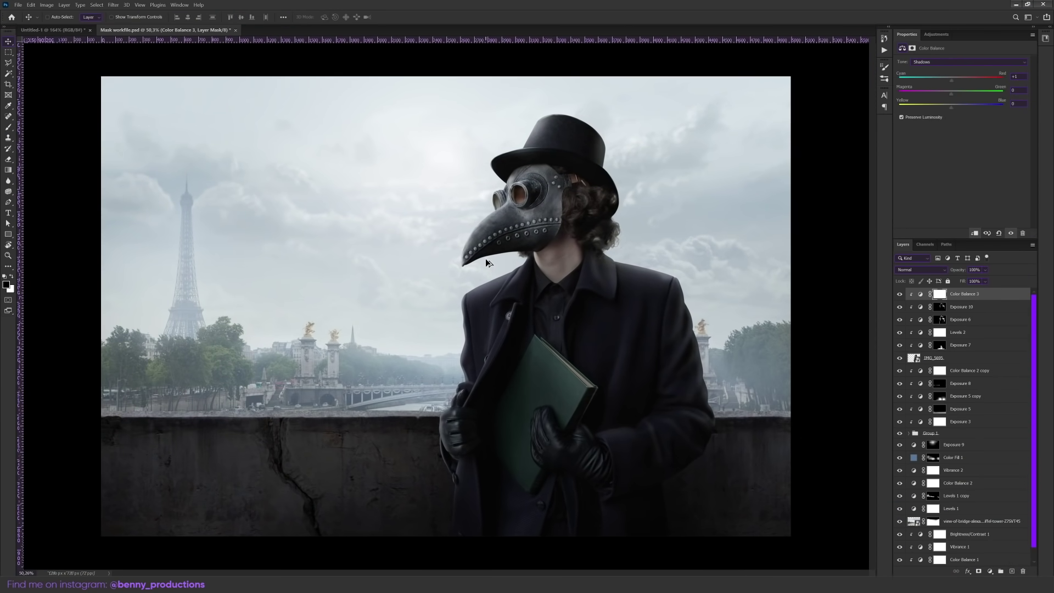
pyautogui.scroll(-1, 938, 558)
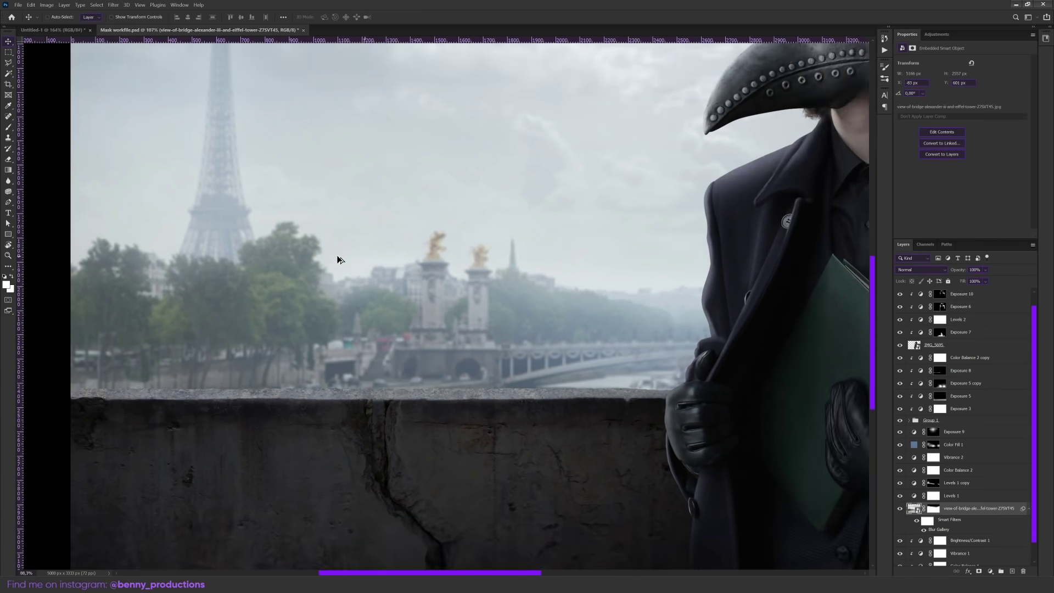
# - Apply the Field Blur to the Paris background and shrink the brush for detail work
pyautogui.hotkey('ctrl', '-')
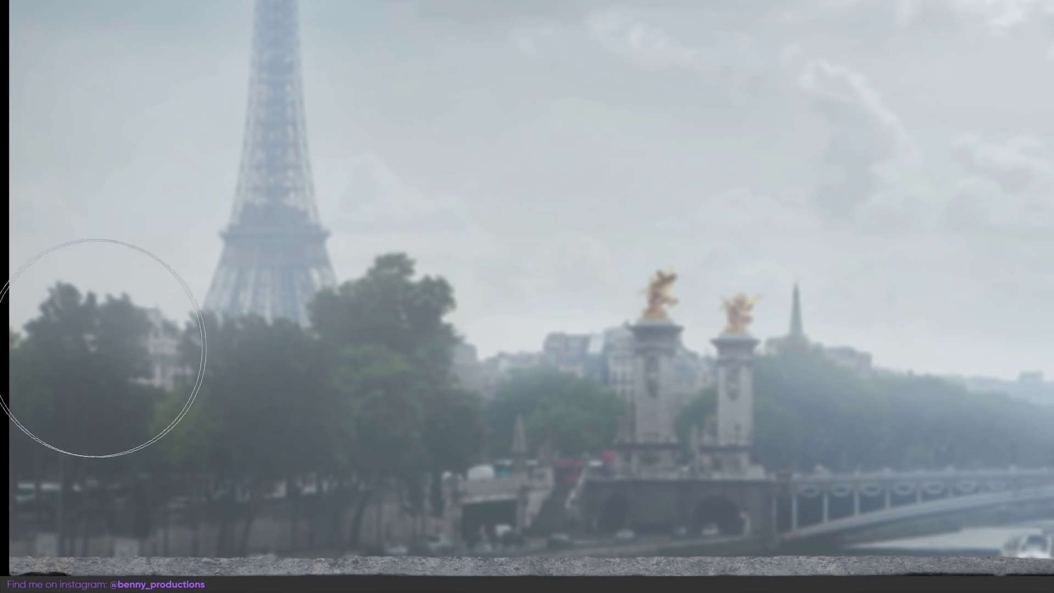
pyautogui.moveTo(148, 318); pyautogui.dragTo(66, 318)
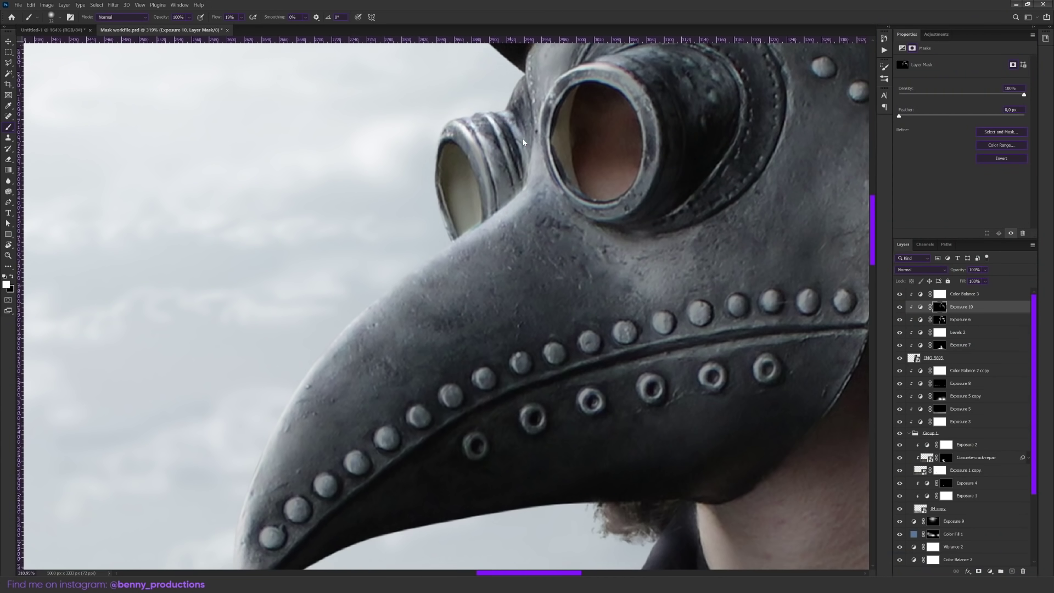
pyautogui.scroll(-3, 500, 134)
pyautogui.scroll(2, 500, 134)
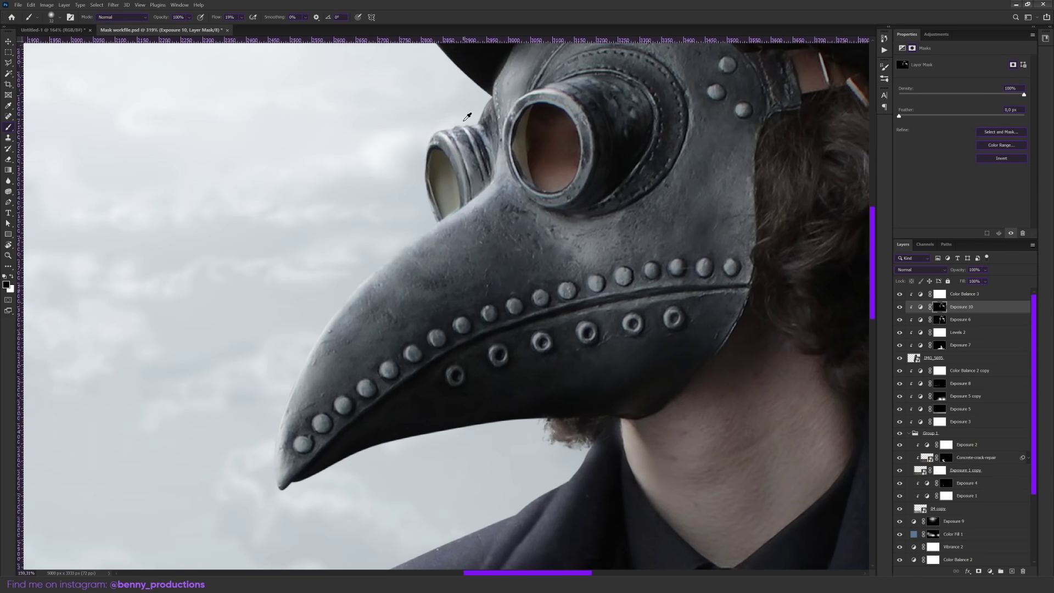
# - Paint the Exposure 11 mask inside the goggle lens to darken it, then toggle it to compare
pyautogui.moveTo(505, 287); pyautogui.dragTo(491, 287)
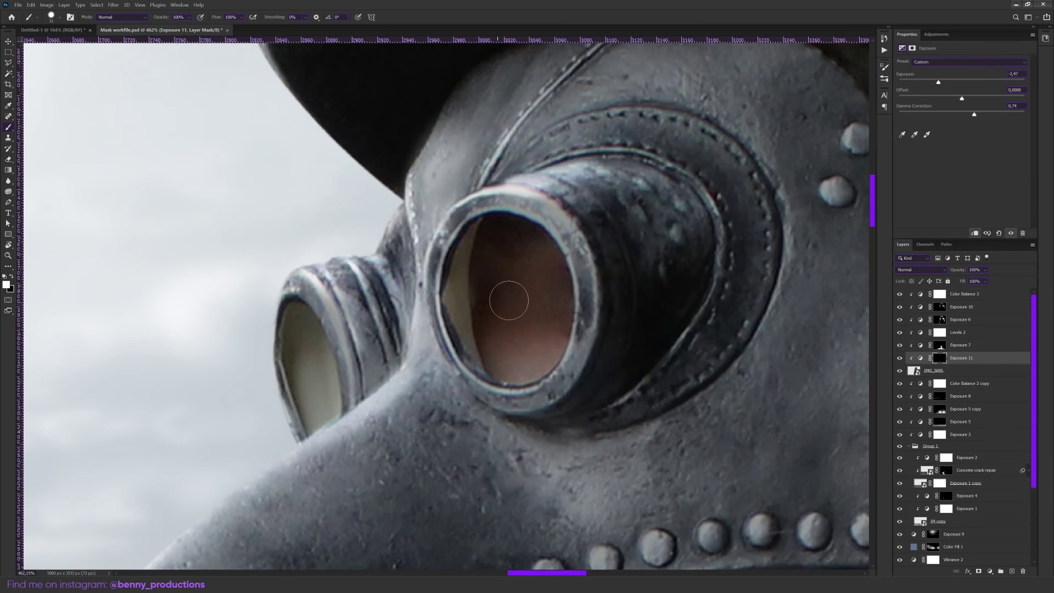
pyautogui.moveTo(502, 301)
pyautogui.mouseDown()
pyautogui.moveTo(520, 313)
pyautogui.moveTo(481, 326)
pyautogui.mouseUp()
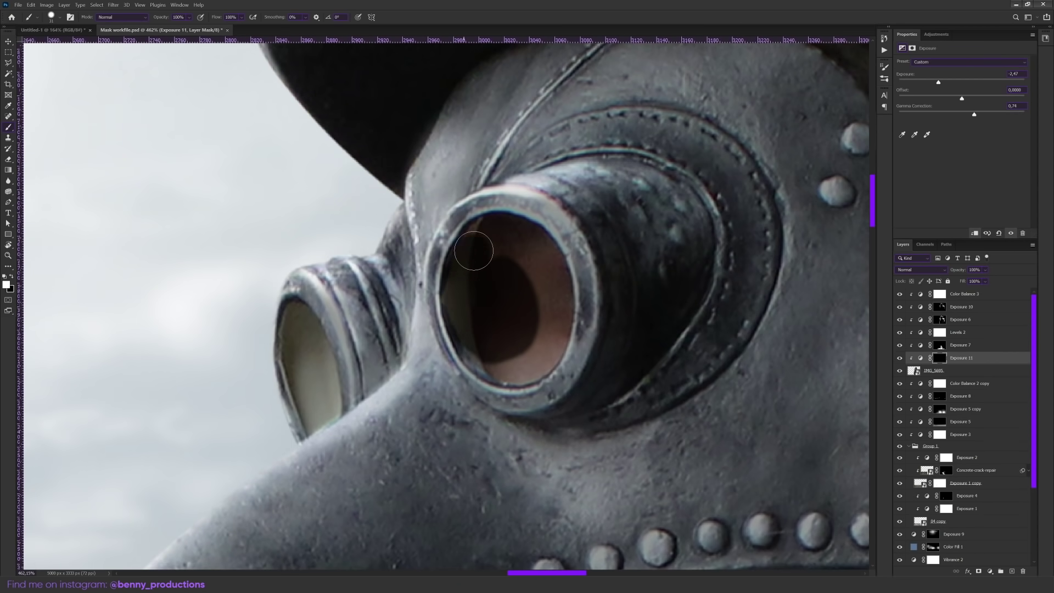
pyautogui.moveTo(525, 368)
pyautogui.mouseDown()
pyautogui.moveTo(546, 337)
pyautogui.moveTo(539, 266)
pyautogui.mouseUp()
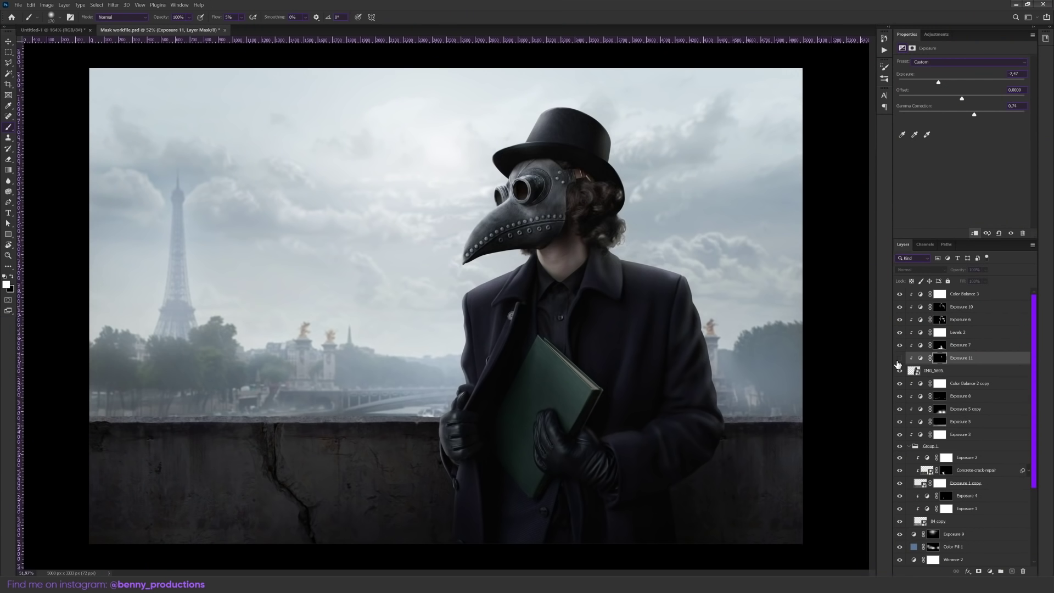
pyautogui.click(899, 358)
pyautogui.click(899, 358)
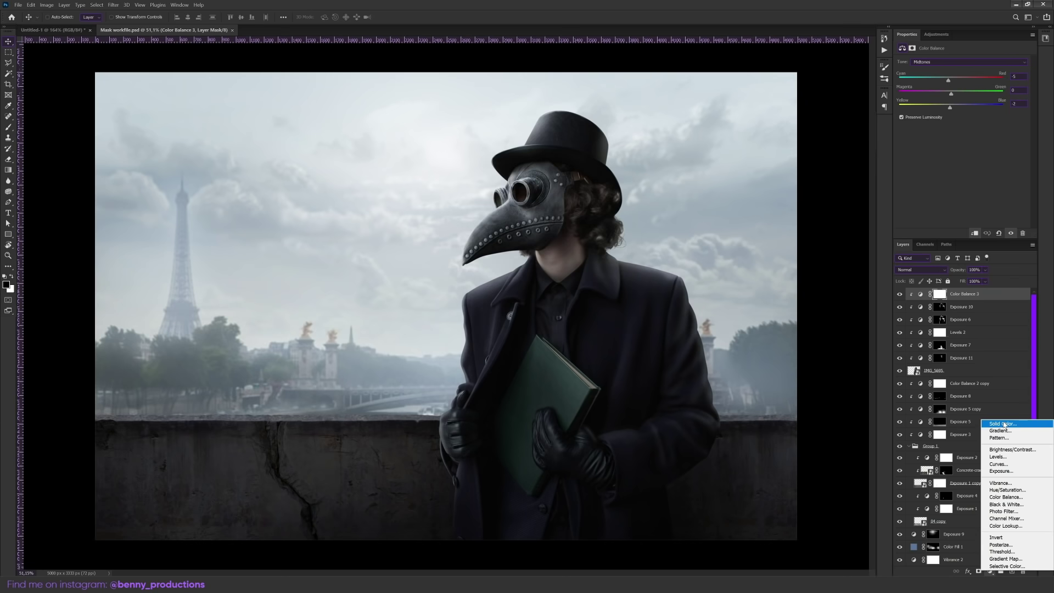
# - Add a Linear Dodge (Add) Color Fill 2 glow around the head using a brush of about 482 px
pyautogui.click(1002, 424)
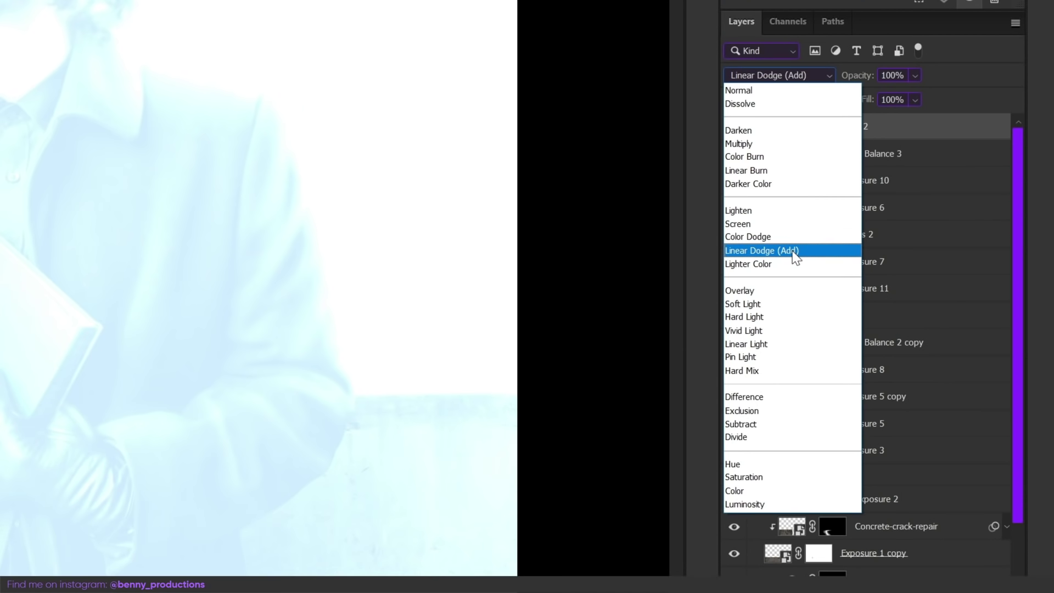
pyautogui.click(796, 252)
pyautogui.moveTo(530, 169); pyautogui.dragTo(476, 189)
pyautogui.scroll(-2, 512, 130)
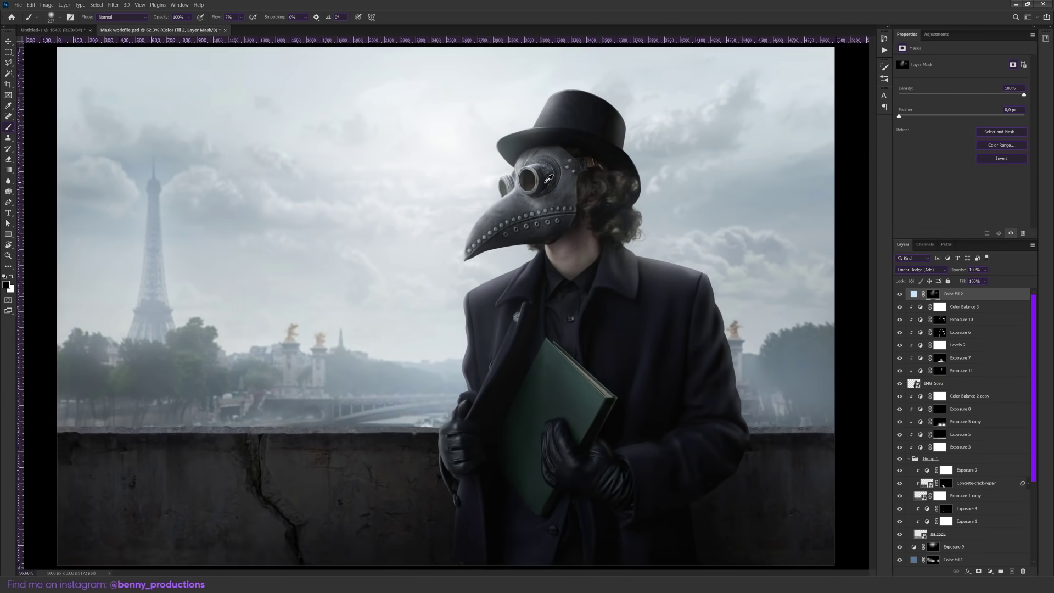
pyautogui.click(899, 295)
pyautogui.click(899, 294)
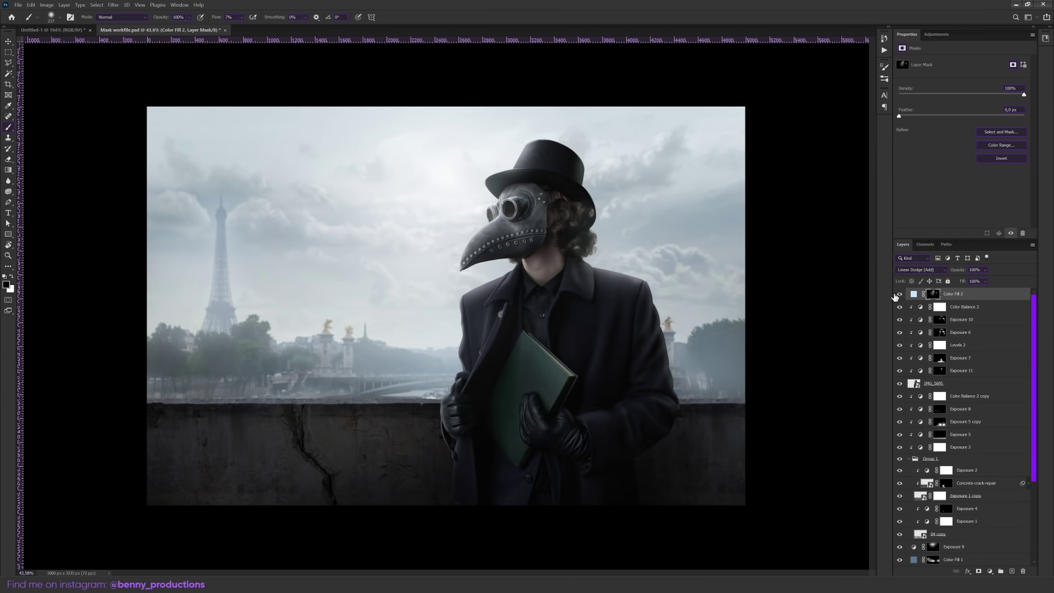
# - Paint light streaks inside the goggle lens
pyautogui.scroll(-3, 615, 206)
pyautogui.scroll(2, 582, 201)
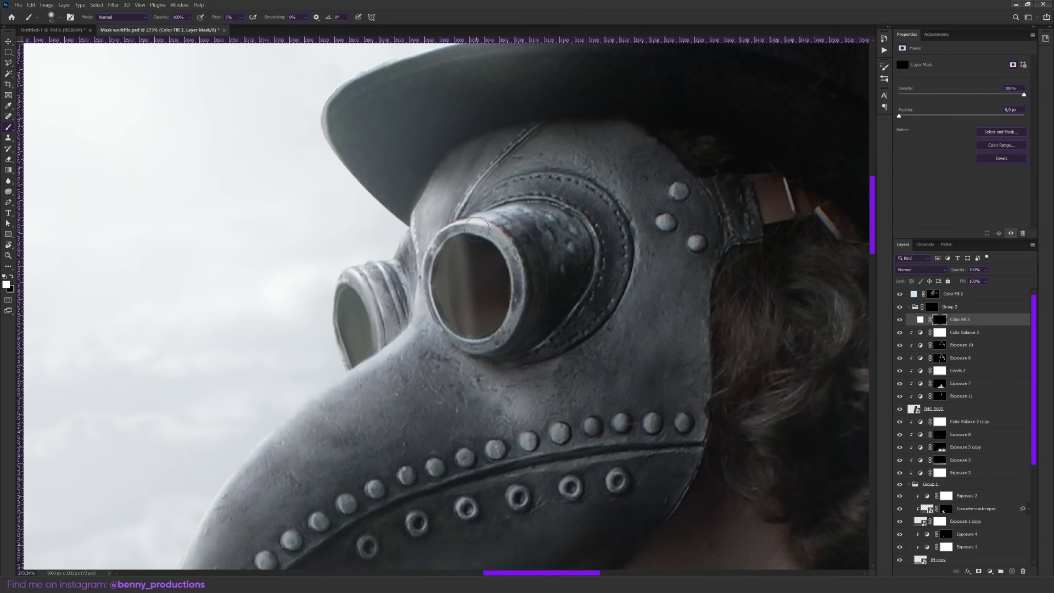
pyautogui.moveTo(477, 225); pyautogui.dragTo(493, 253)
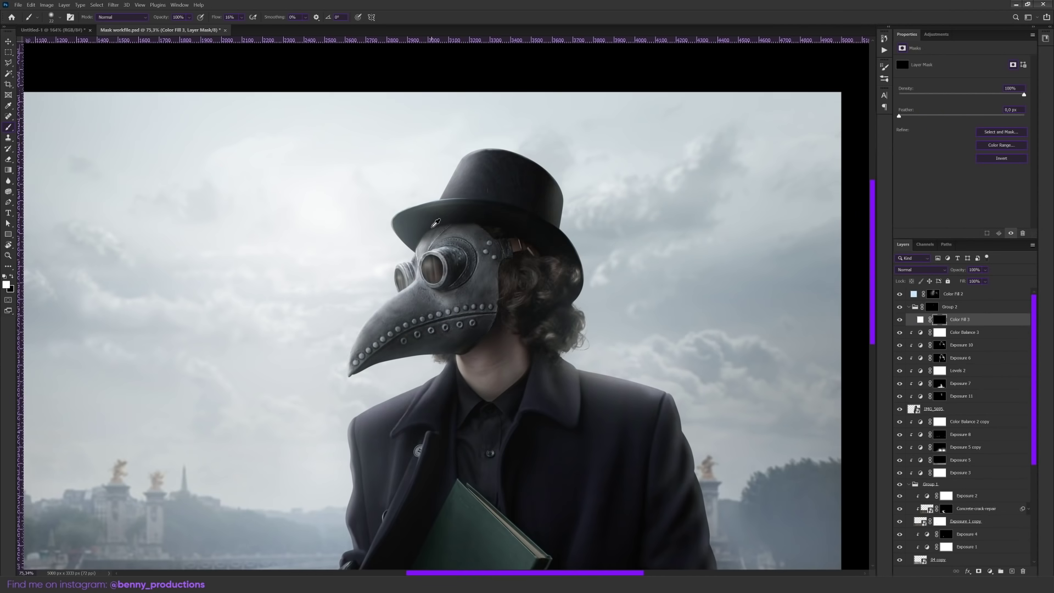
pyautogui.scroll(-2, 436, 222)
pyautogui.scroll(6, 461, 231)
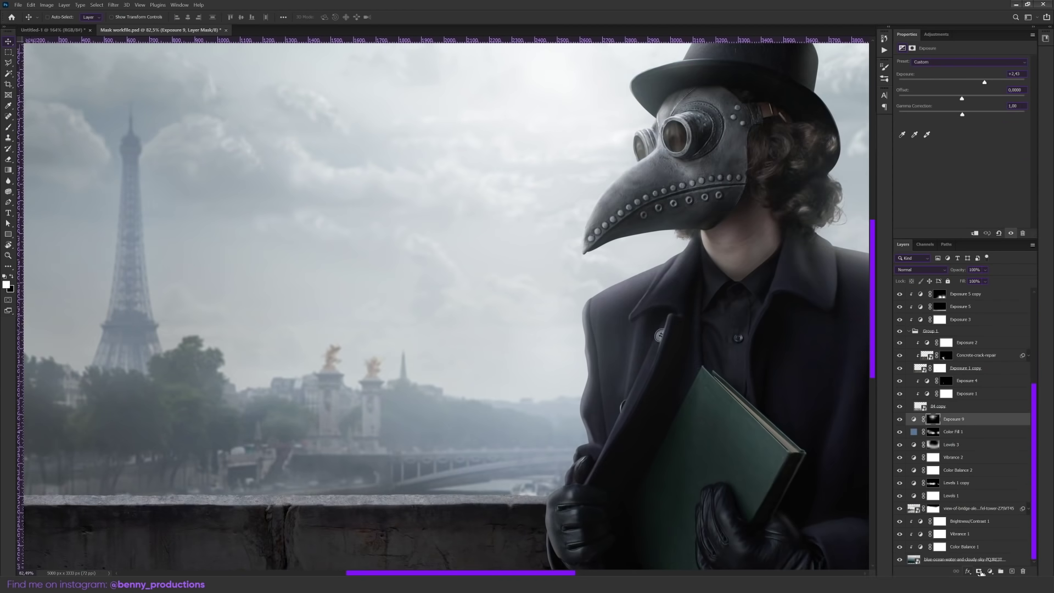
# - Add another solid colour fill layer and place the airship up and left in the sky
pyautogui.click(989, 572)
pyautogui.click(998, 424)
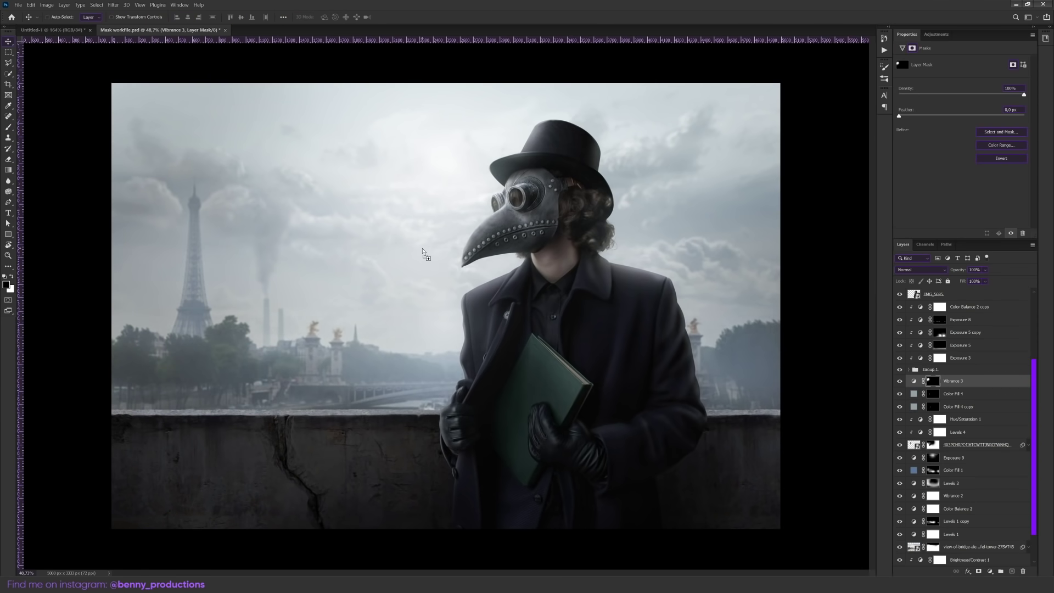
pyautogui.hotkey('ctrl', 't')
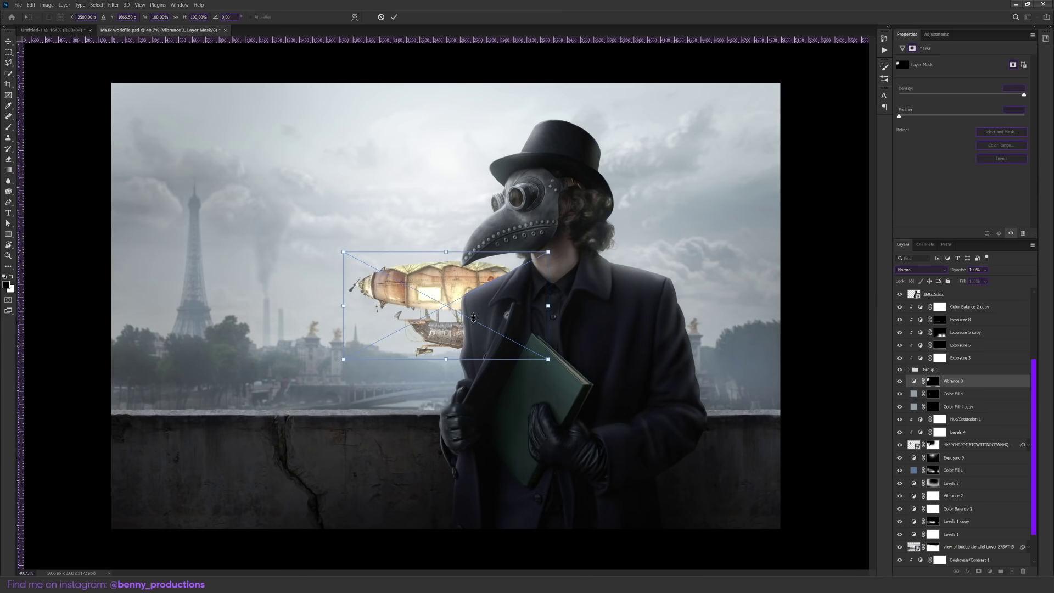
pyautogui.press('Return')
pyautogui.moveTo(444, 305); pyautogui.dragTo(397, 279)
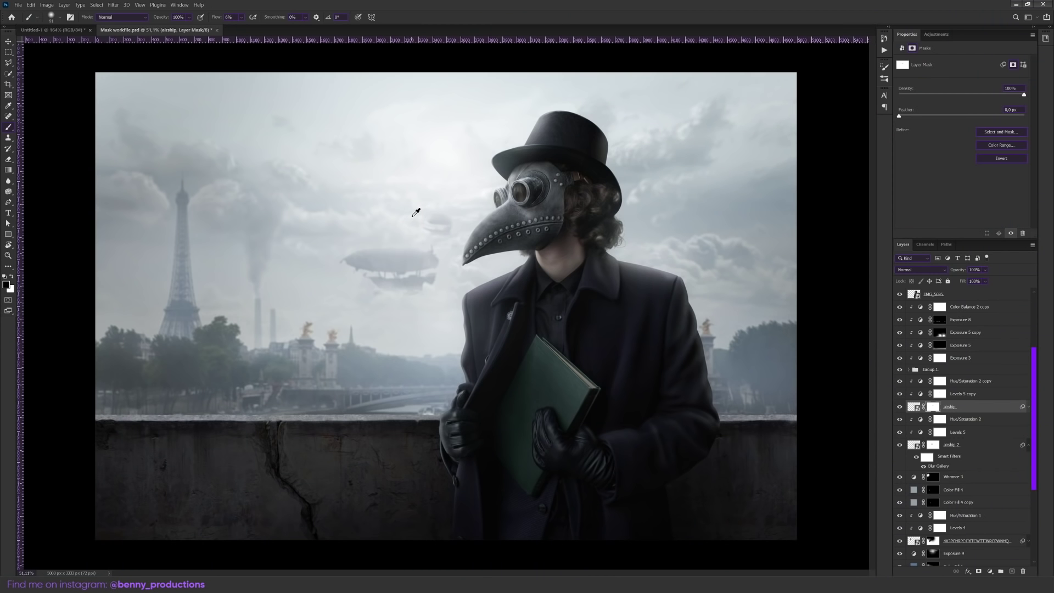
# - Fit the whole composite in the window and switch to the Move tool
pyautogui.hotkey('ctrl', '0')
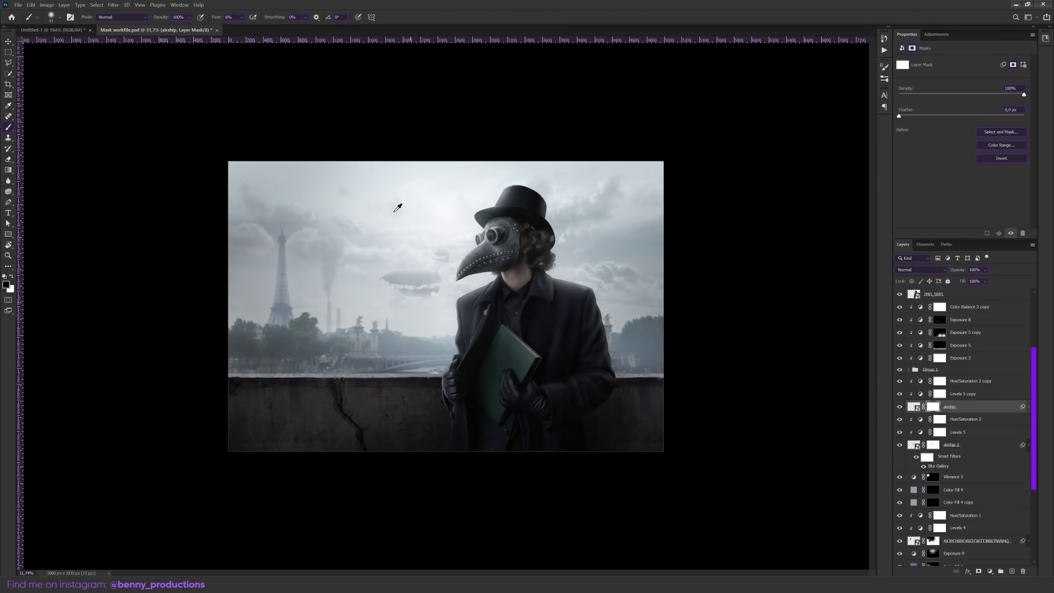
pyautogui.press('v')
pyautogui.scroll(-1, 334, 224)
pyautogui.scroll(3, 334, 224)
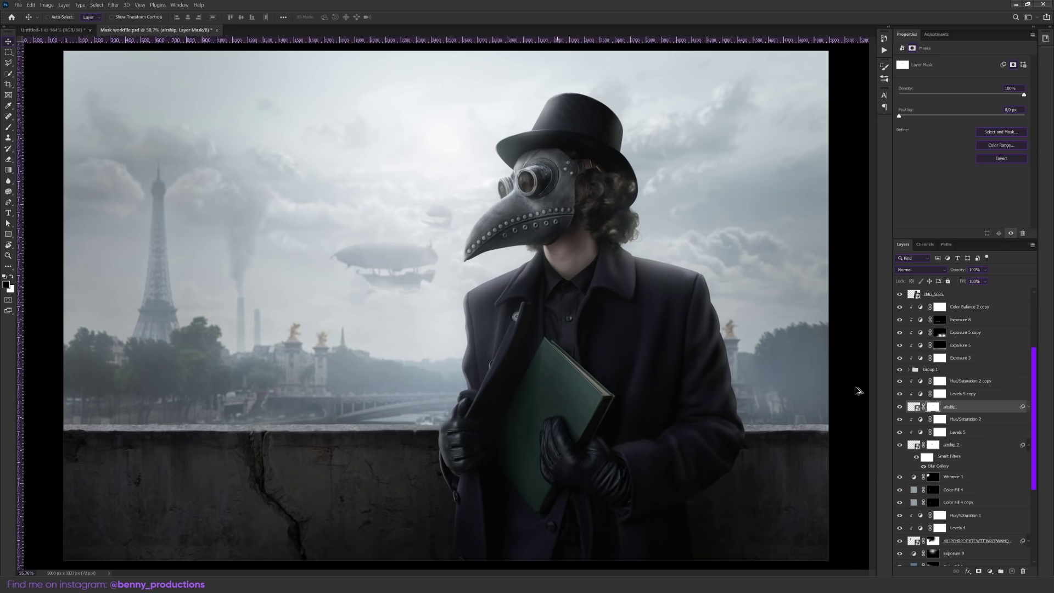
pyautogui.scroll(-1, 954, 422)
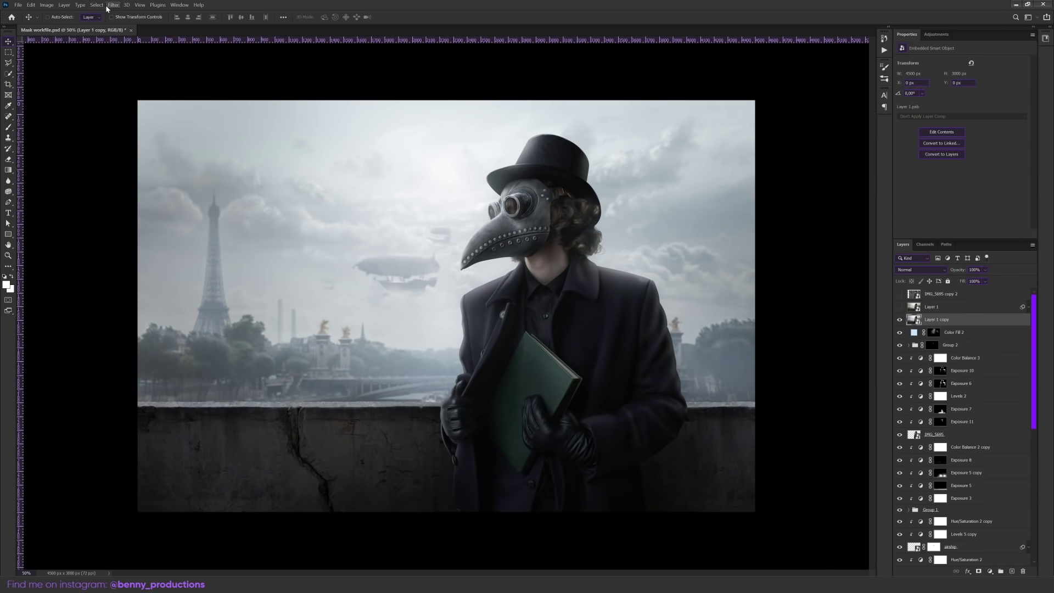
# - Apply the Camera Raw Filter to the merged layer with Clarity +14 and Texture +10
pyautogui.click(97, 5)
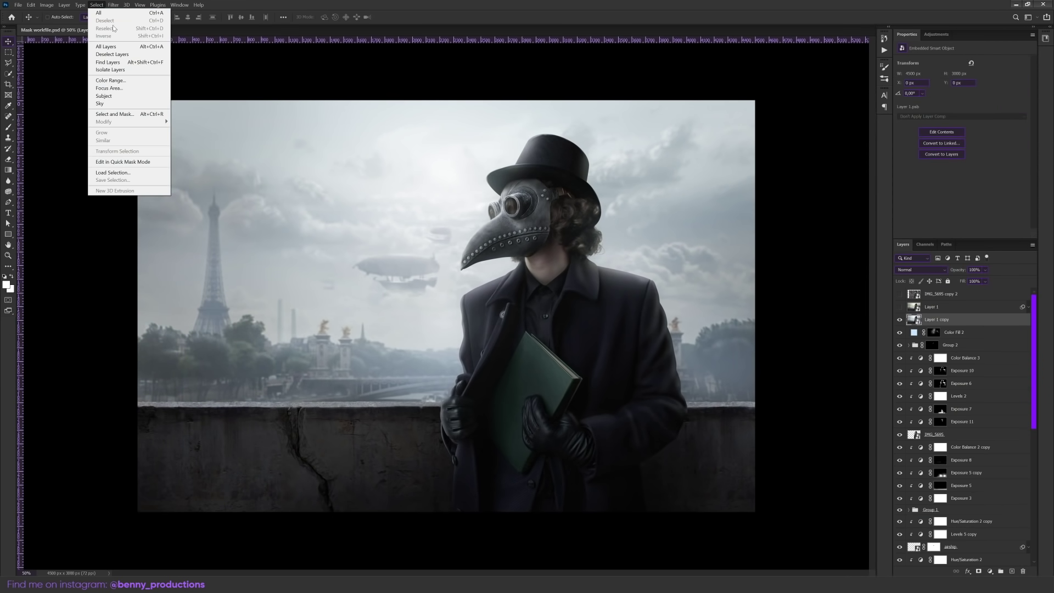
pyautogui.moveTo(112, 8)
pyautogui.click(142, 60)
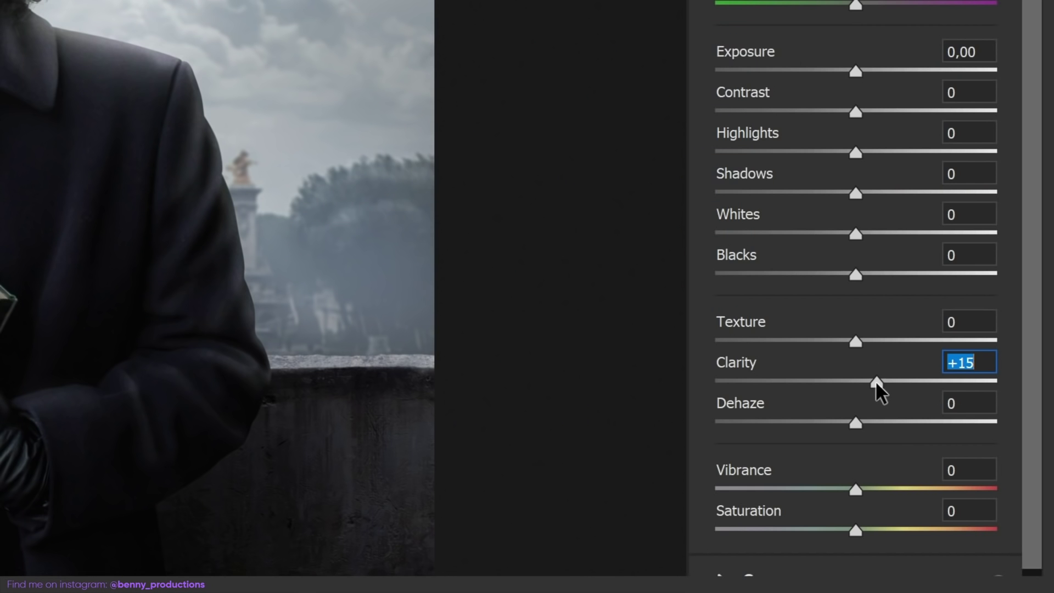
pyautogui.moveTo(875, 384); pyautogui.dragTo(873, 384)
pyautogui.moveTo(857, 341); pyautogui.dragTo(878, 341)
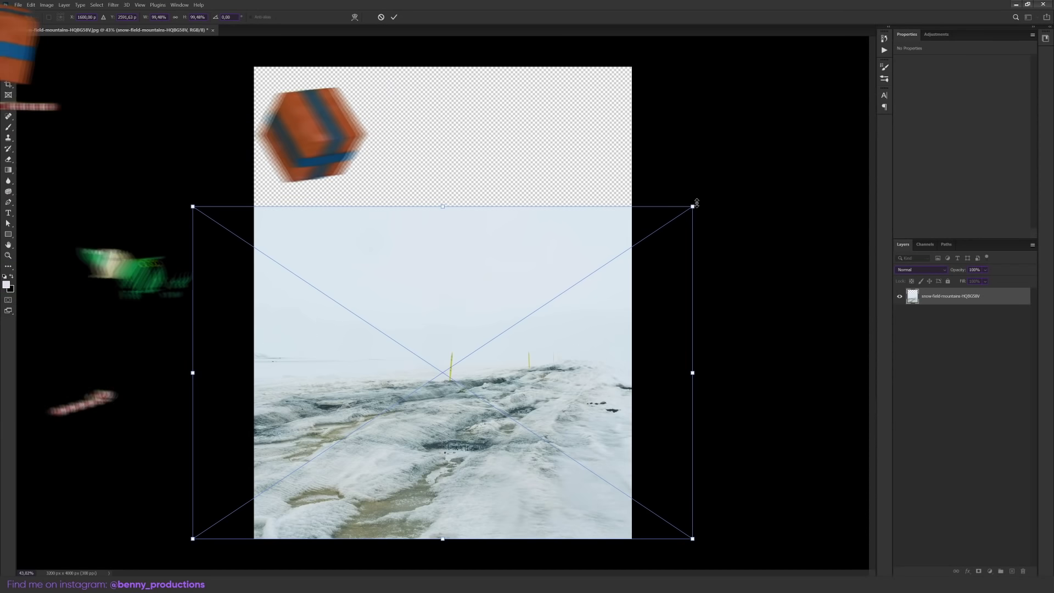
# - Commit the snow-field resize and position the hooded-figure photo IMG_3505 over the snow field
pyautogui.press('Return')
pyautogui.moveTo(394, 237); pyautogui.dragTo(451, 254)
pyautogui.press('Return')
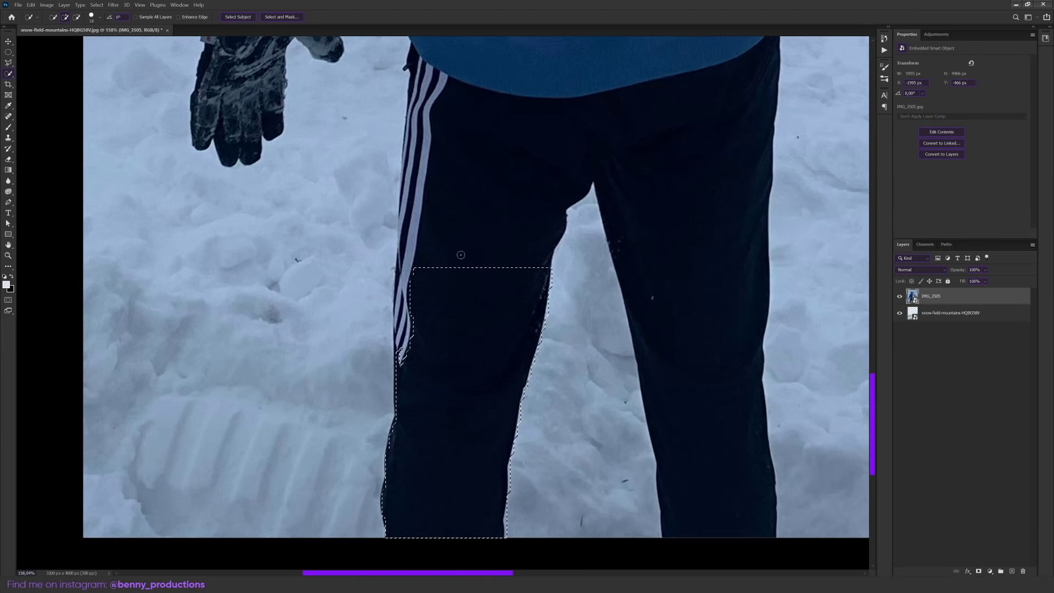
# - Extend the Quick Selection to the top of the log, then add a Color Fill layer
pyautogui.scroll(3, 456, 366)
pyautogui.scroll(-5, 456, 367)
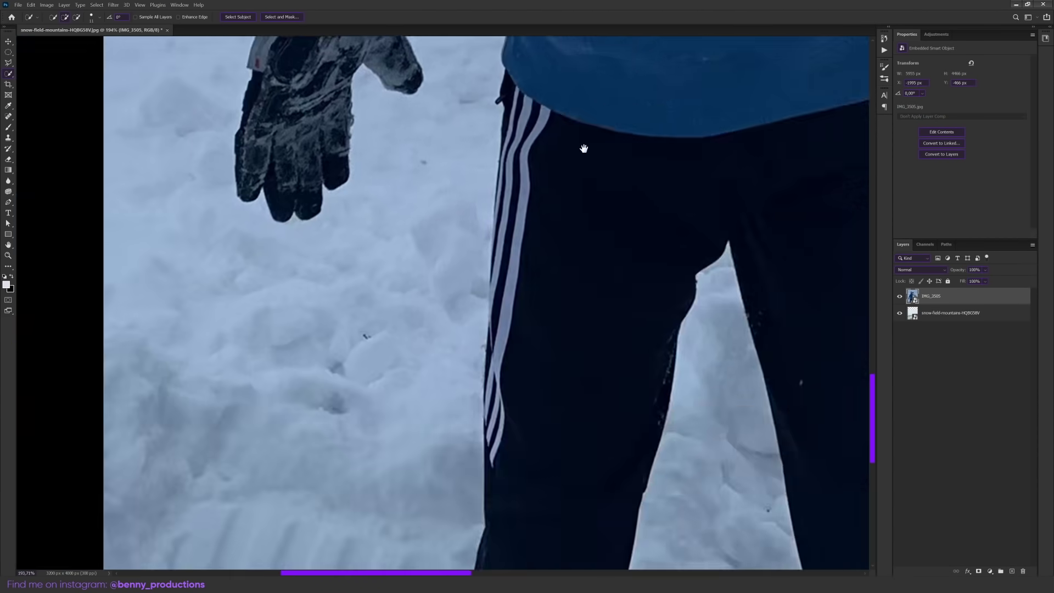
pyautogui.scroll(10, 577, 146)
pyautogui.scroll(-5, 453, 237)
pyautogui.scroll(5, 453, 236)
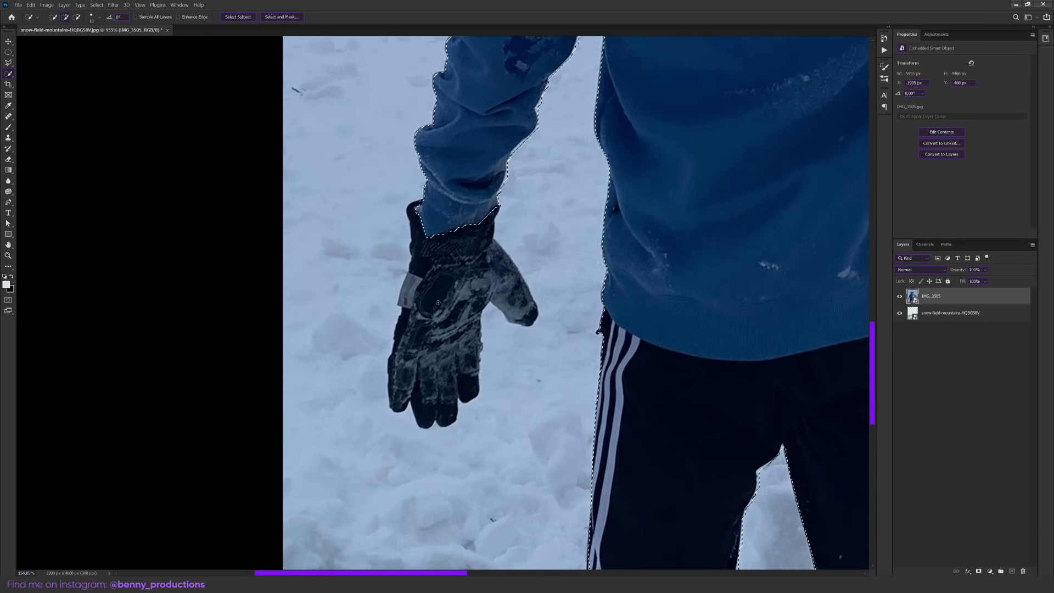
pyautogui.scroll(-5, 452, 236)
pyautogui.scroll(5, 286, 155)
pyautogui.click(286, 154)
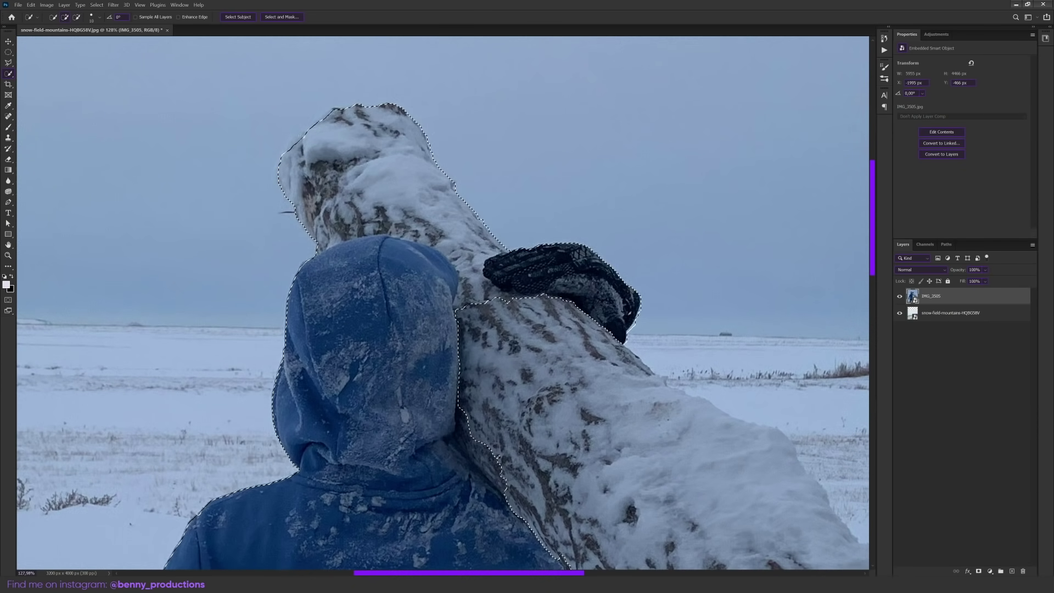
pyautogui.click(990, 570)
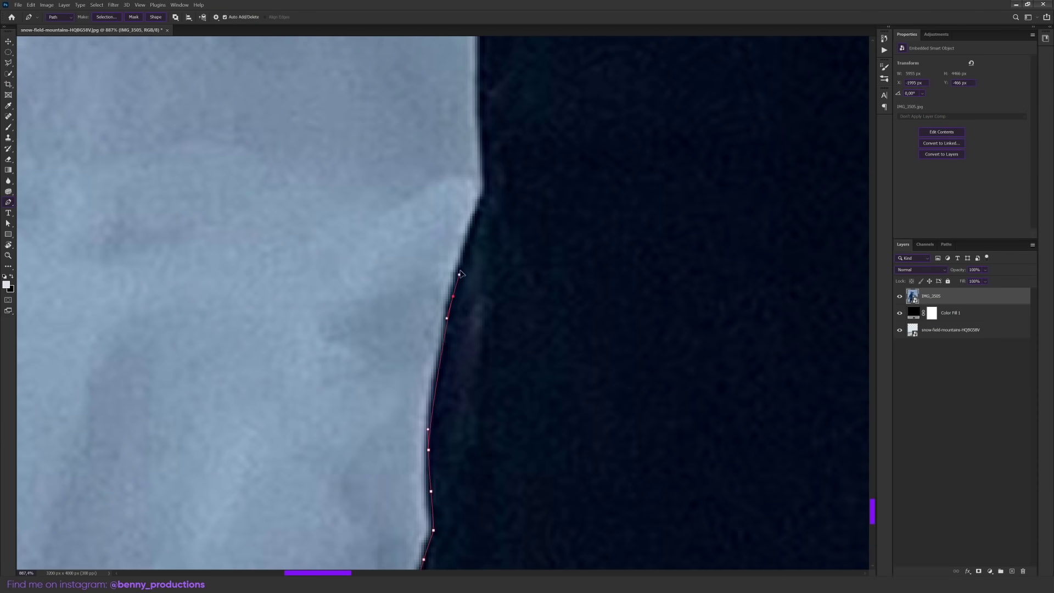
# - Pan to the next stretch of the leg edge for tracing
pyautogui.moveTo(460, 273); pyautogui.dragTo(417, 369)
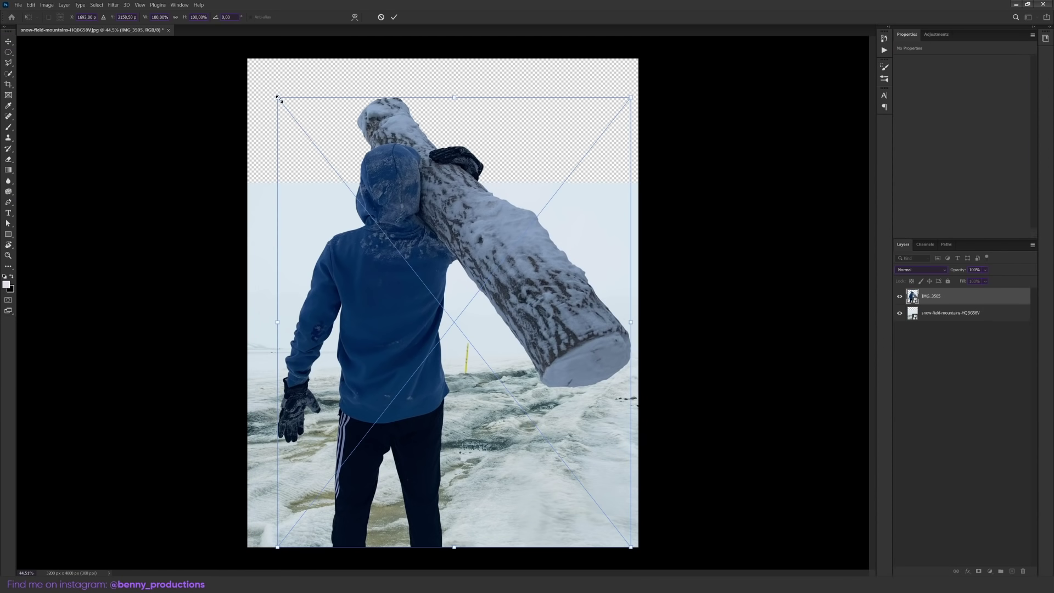
# - Shrink the hooded figure to fit the scene
pyautogui.moveTo(278, 98); pyautogui.dragTo(377, 146)
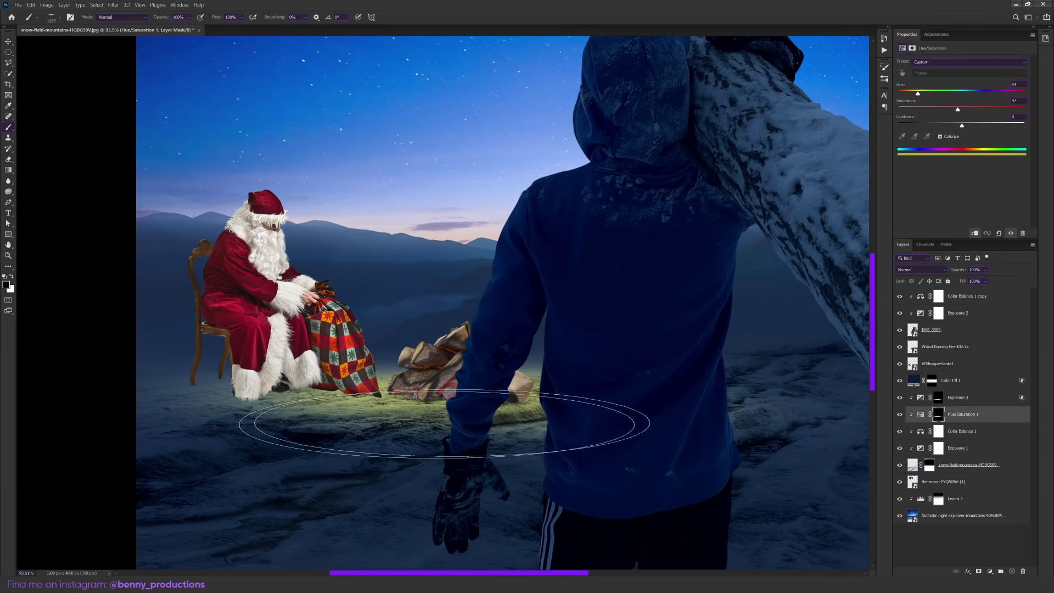
# - Open the Blend If options for the ground-glow Hue/Saturation layer
pyautogui.doubleClick(1013, 419)
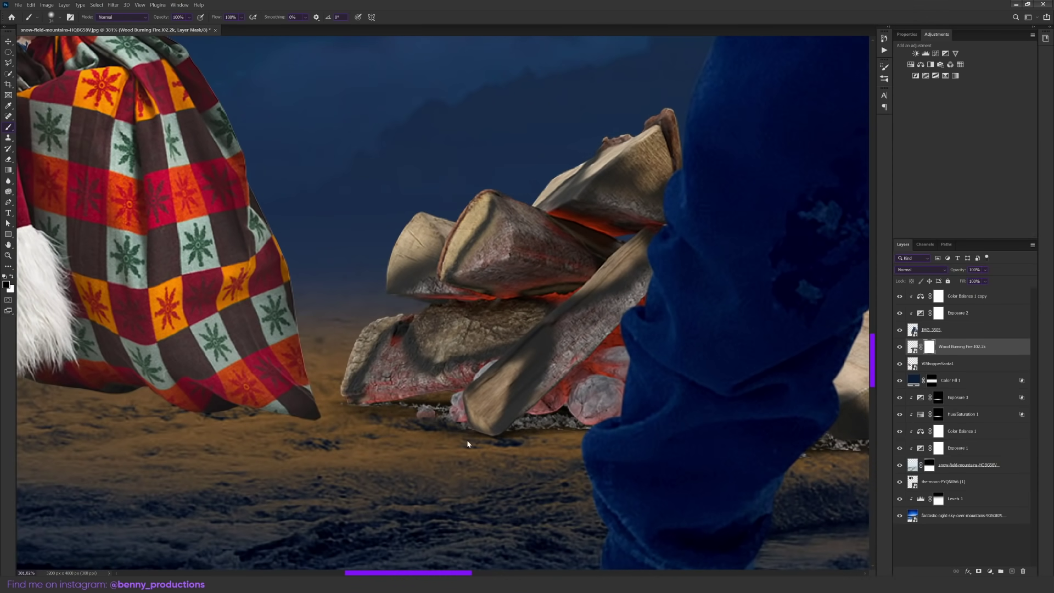
# - Ready the Exposure 2 copy mask for brush painting, then open Color Balance 1 copy 2's blending options
pyautogui.scroll(-6, 468, 443)
pyautogui.press('v')
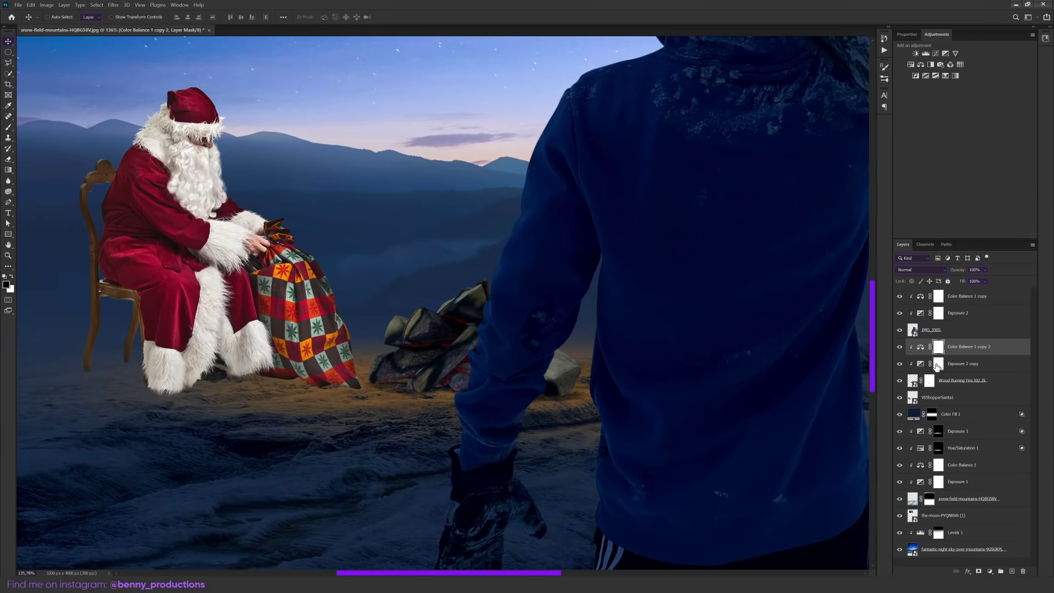
pyautogui.click(937, 367)
pyautogui.press('b')
pyautogui.scroll(5, 445, 233)
pyautogui.scroll(-4, 759, 383)
pyautogui.press('x')
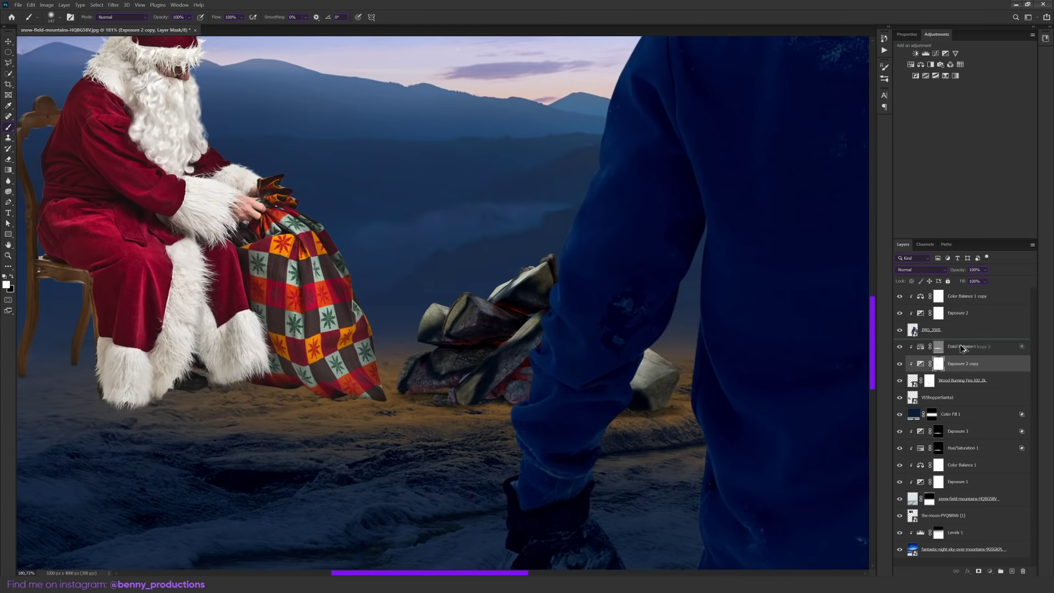
pyautogui.doubleClick(1013, 345)
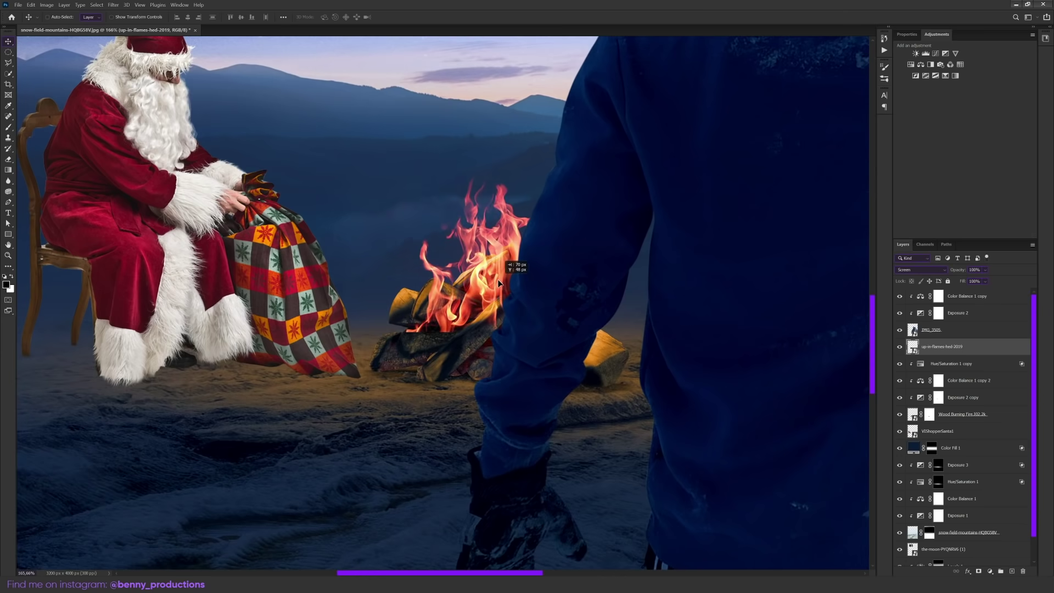
# - Move the flames up onto the log pile and set black as the painting colour for masking
pyautogui.scroll(1, 478, 274)
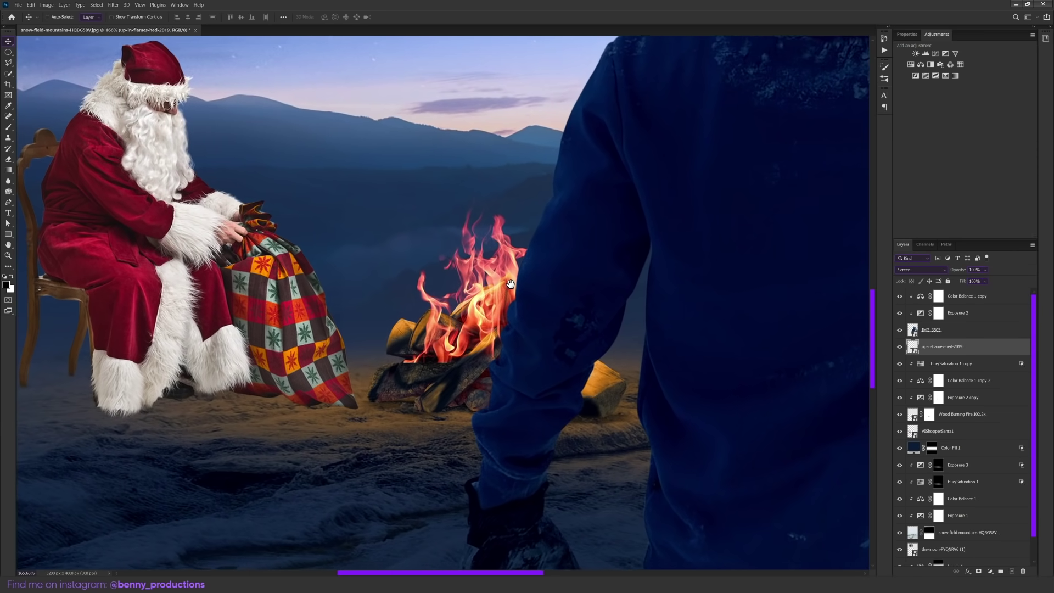
pyautogui.moveTo(477, 332); pyautogui.dragTo(478, 278)
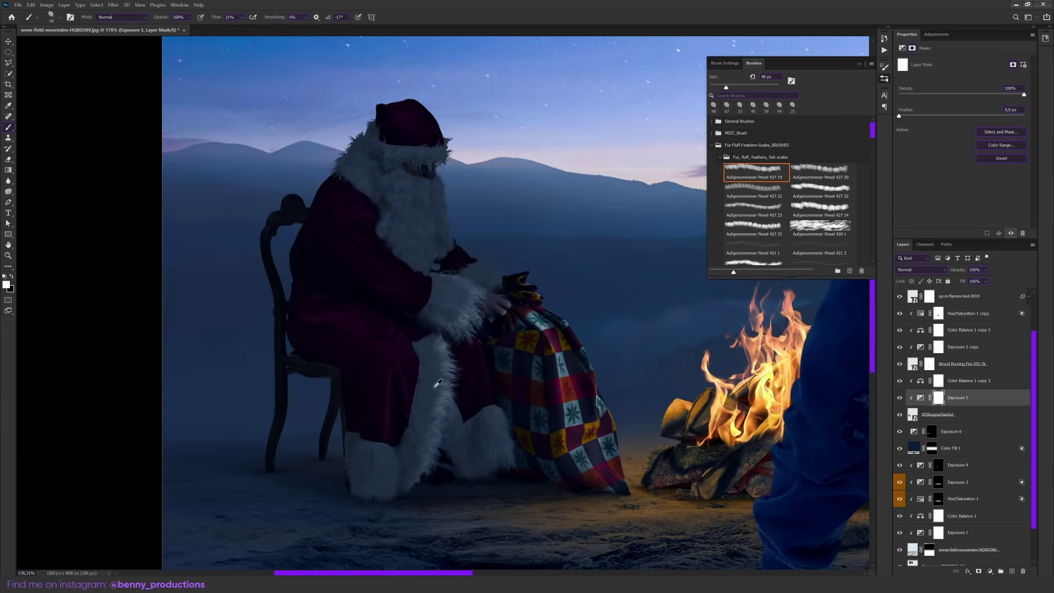
pyautogui.press('x')
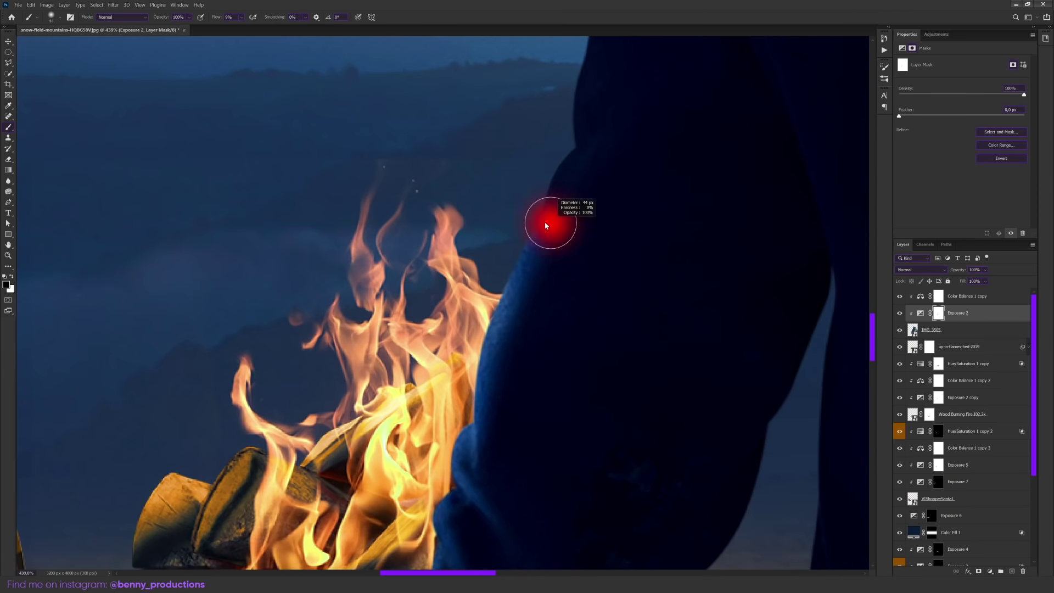
# - Paint moonlight onto the hood's edge on the Exposure 2 mask with an 11% flow brush
pyautogui.scroll(-5, 546, 226)
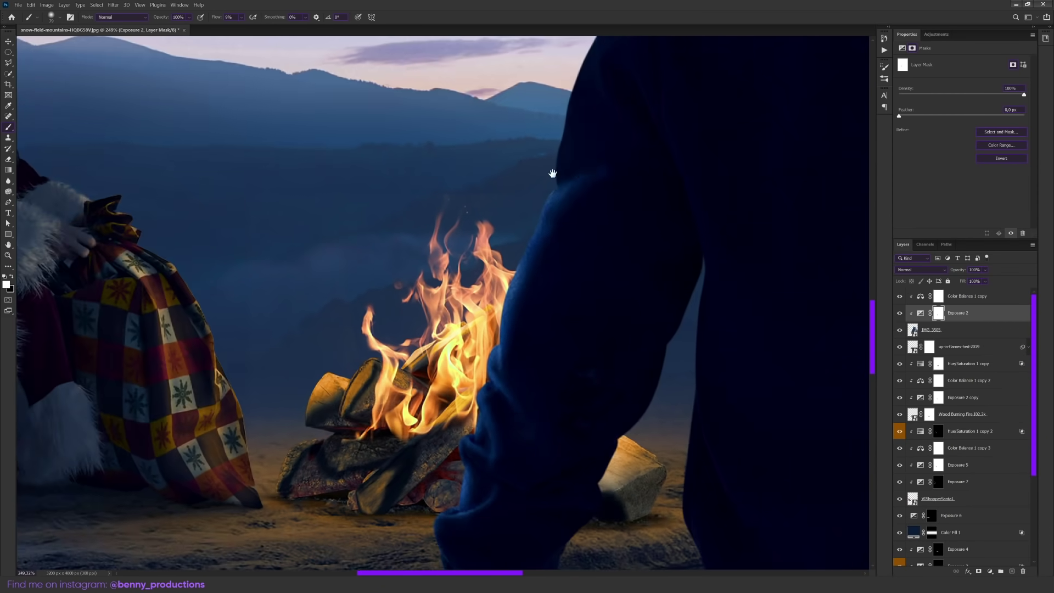
pyautogui.scroll(4, 481, 329)
pyautogui.scroll(-3, 478, 263)
pyautogui.scroll(3, 475, 210)
pyautogui.scroll(-4, 474, 210)
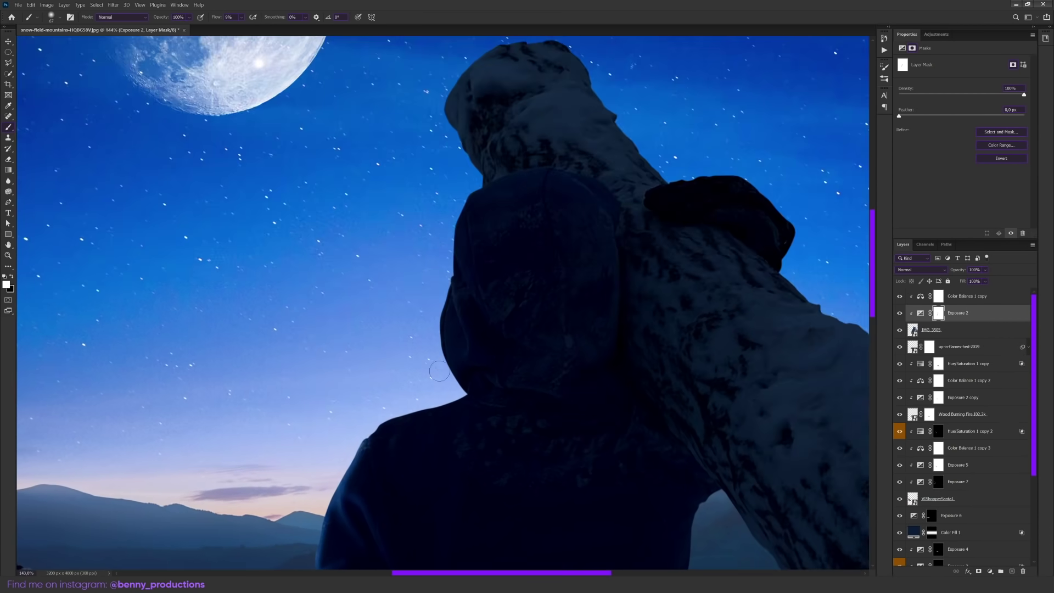
pyautogui.scroll(4, 492, 407)
pyautogui.scroll(-4, 492, 334)
pyautogui.press('x')
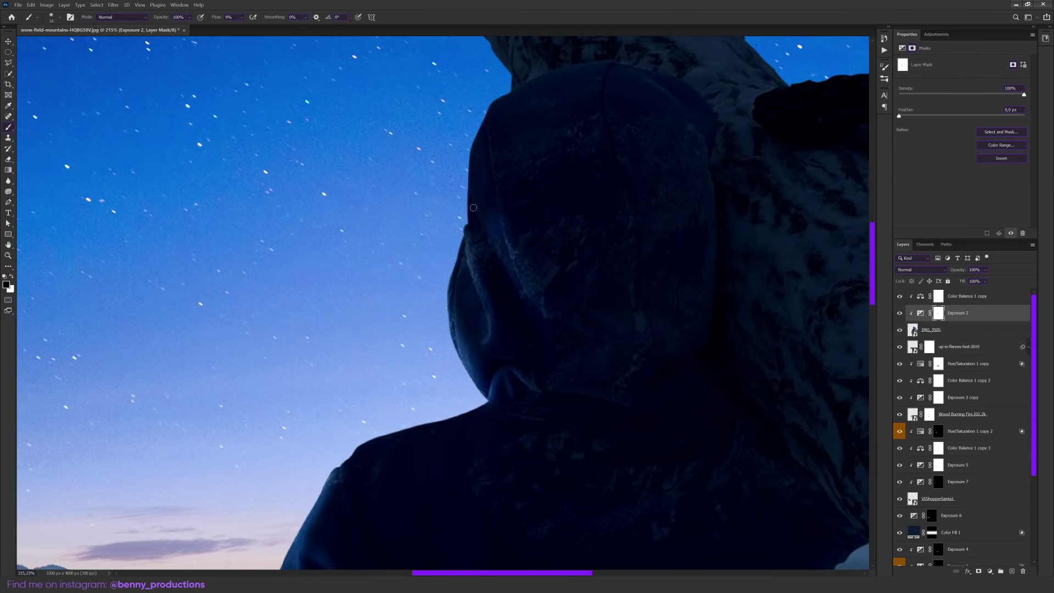
pyautogui.scroll(3, 513, 292)
pyautogui.scroll(1, 482, 376)
pyautogui.scroll(-3, 549, 412)
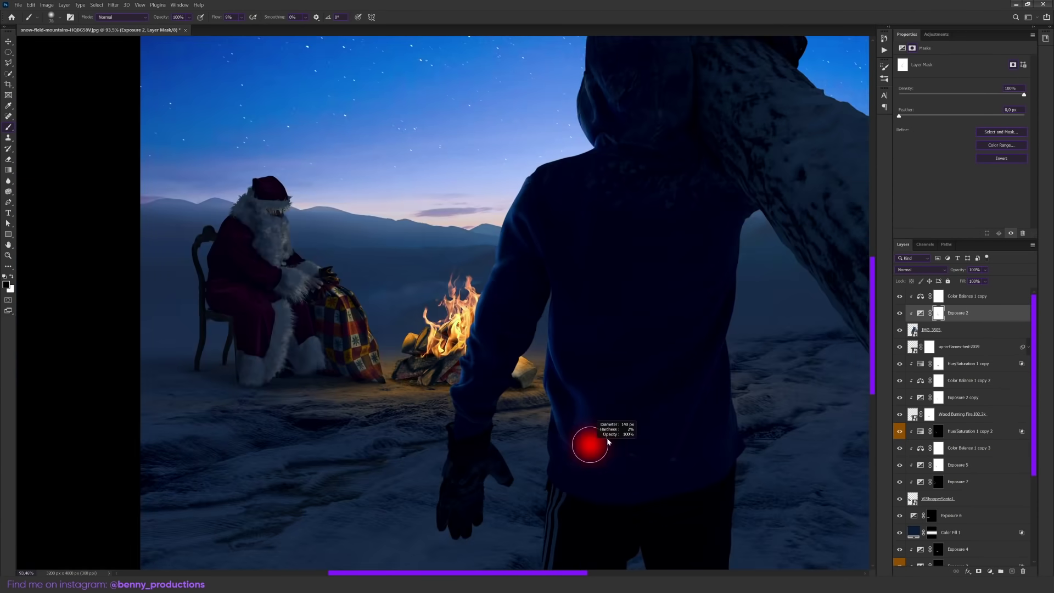
pyautogui.scroll(3, 588, 440)
pyautogui.press('x')
pyautogui.scroll(-5, 599, 464)
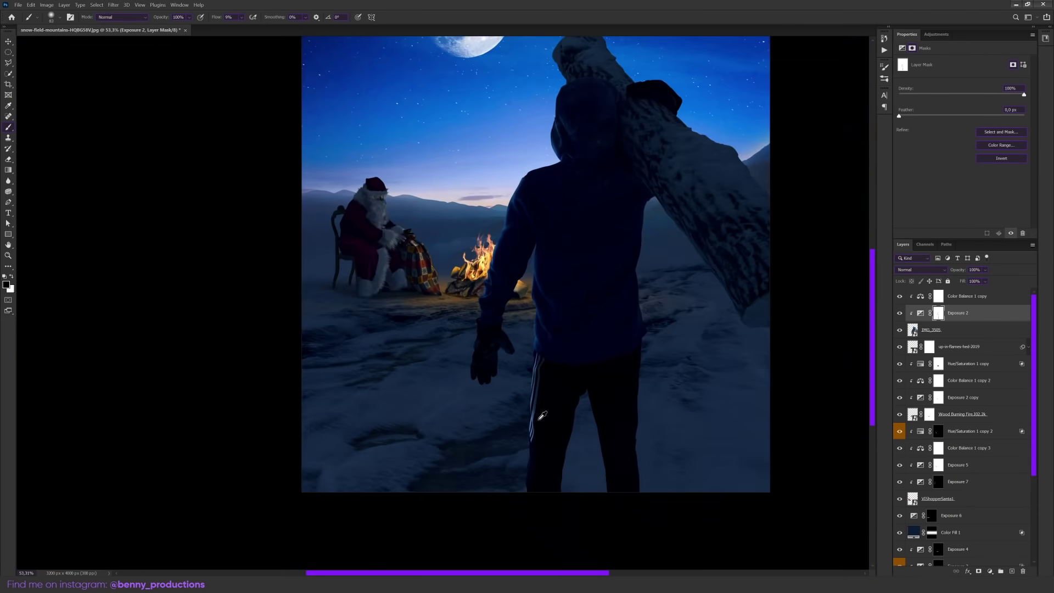
pyautogui.scroll(4, 521, 384)
pyautogui.scroll(-2, 479, 304)
pyautogui.scroll(3, 480, 303)
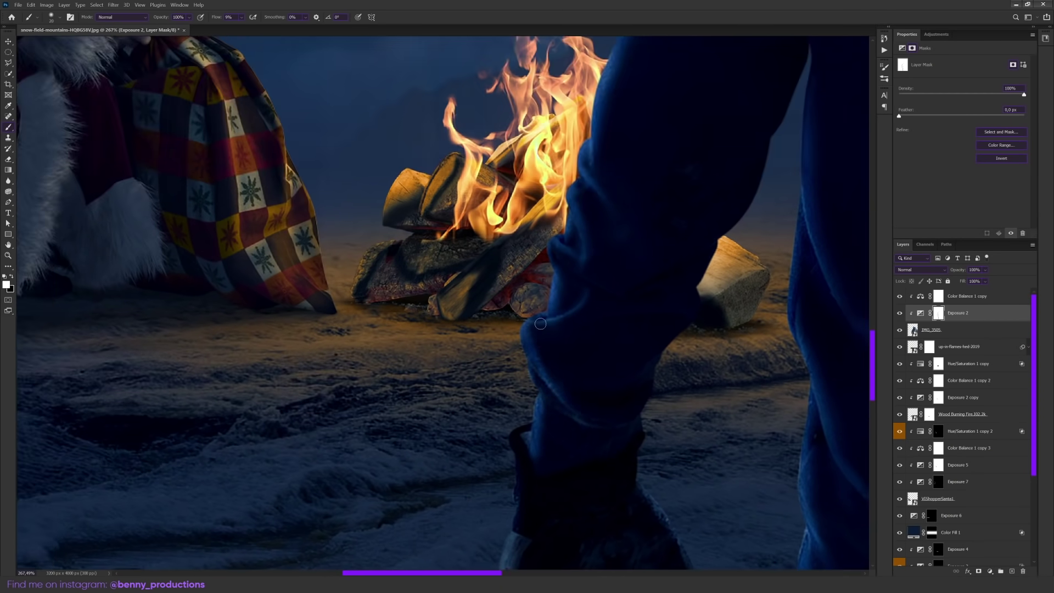
pyautogui.scroll(-4, 549, 357)
pyautogui.scroll(5, 483, 220)
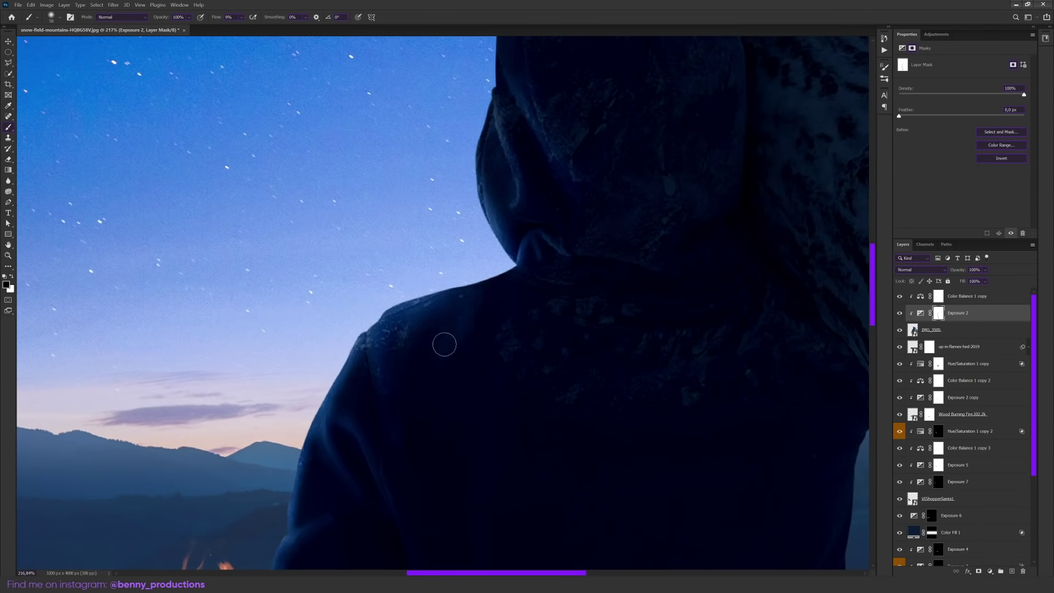
pyautogui.scroll(-2, 461, 385)
pyautogui.press('x')
pyautogui.press(']')
pyautogui.press(']')
pyautogui.press(']')
pyautogui.press(']')
pyautogui.press(']')
pyautogui.press(']')
pyautogui.press(']')
pyautogui.press(']')
pyautogui.scroll(1, 515, 315)
pyautogui.scroll(3, 566, 208)
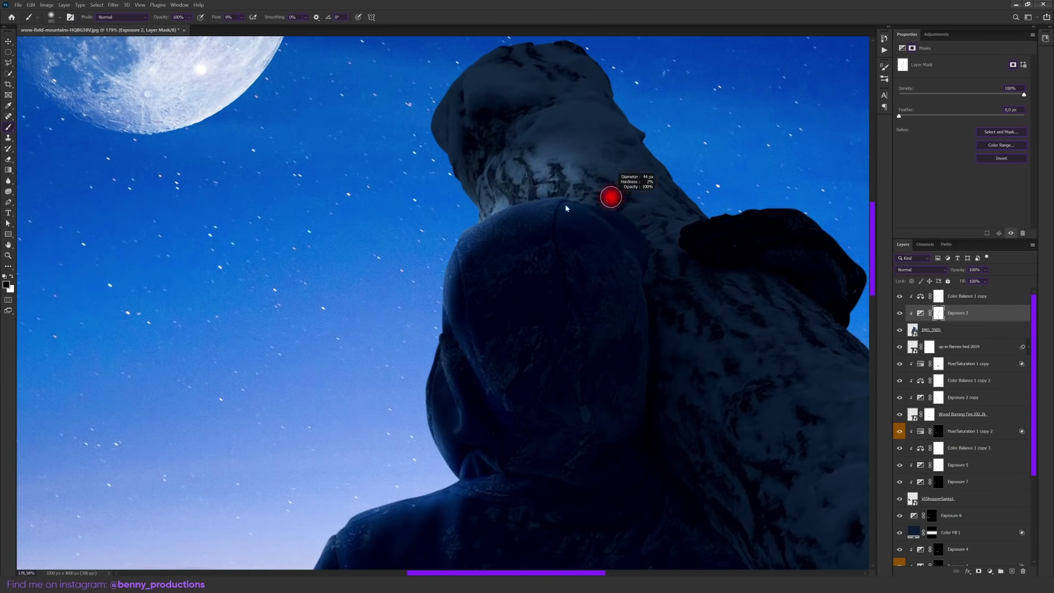
pyautogui.scroll(3, 549, 231)
pyautogui.press('[')
pyautogui.hotkey('shift', '9')
pyautogui.hotkey('shift', '9')
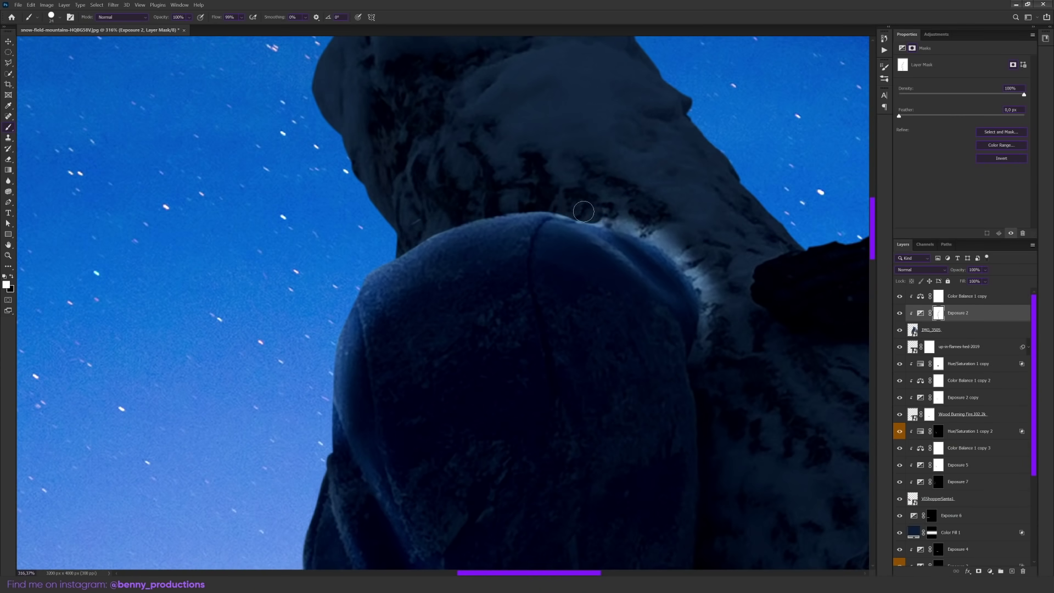
pyautogui.hotkey('ctrl', '0')
pyautogui.scroll(5, 434, 240)
pyautogui.hotkey('shift', '1')
pyautogui.hotkey('shift', '1')
pyautogui.press(']')
pyautogui.press(']')
pyautogui.press(']')
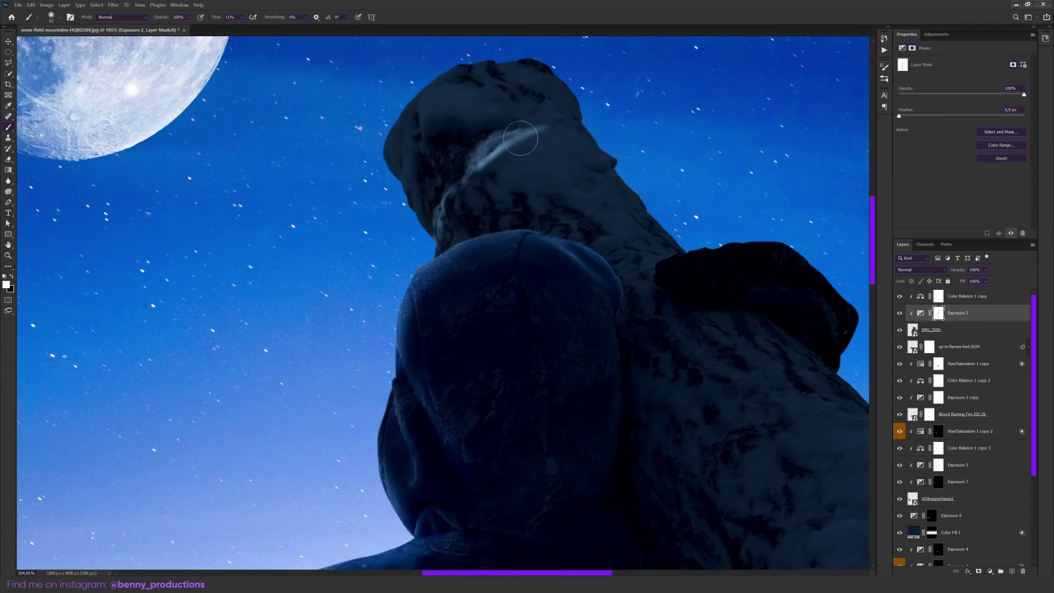
pyautogui.scroll(2, 431, 115)
pyautogui.press('[')
pyautogui.press('[')
pyautogui.press('[')
pyautogui.press('x')
pyautogui.click(413, 198)
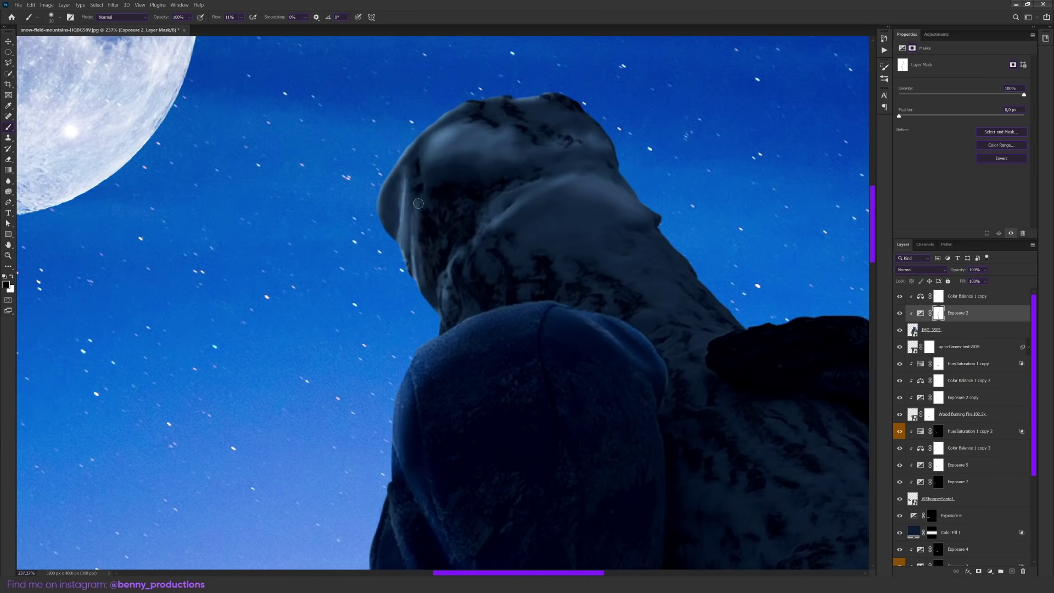
# - Paint a light moonlit rim along the snowy log's edge
pyautogui.scroll(-2, 428, 226)
pyautogui.hotkey('ctrl', '0')
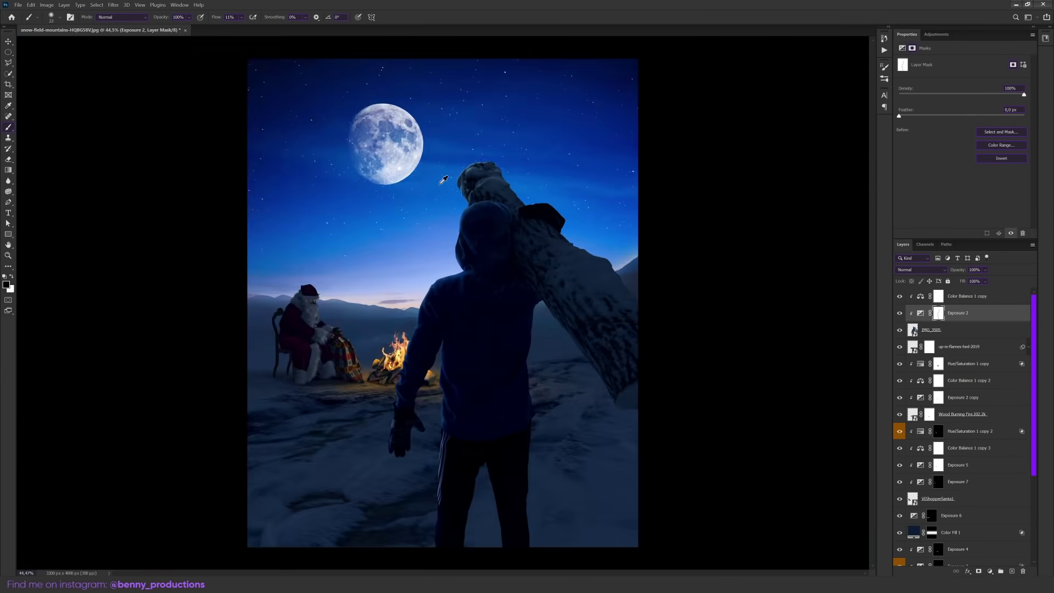
pyautogui.scroll(6, 489, 251)
pyautogui.press('[')
pyautogui.press('x')
pyautogui.hotkey('ctrl', '0')
pyautogui.scroll(5, 538, 329)
pyautogui.press(']')
pyautogui.moveTo(506, 332); pyautogui.dragTo(572, 334)
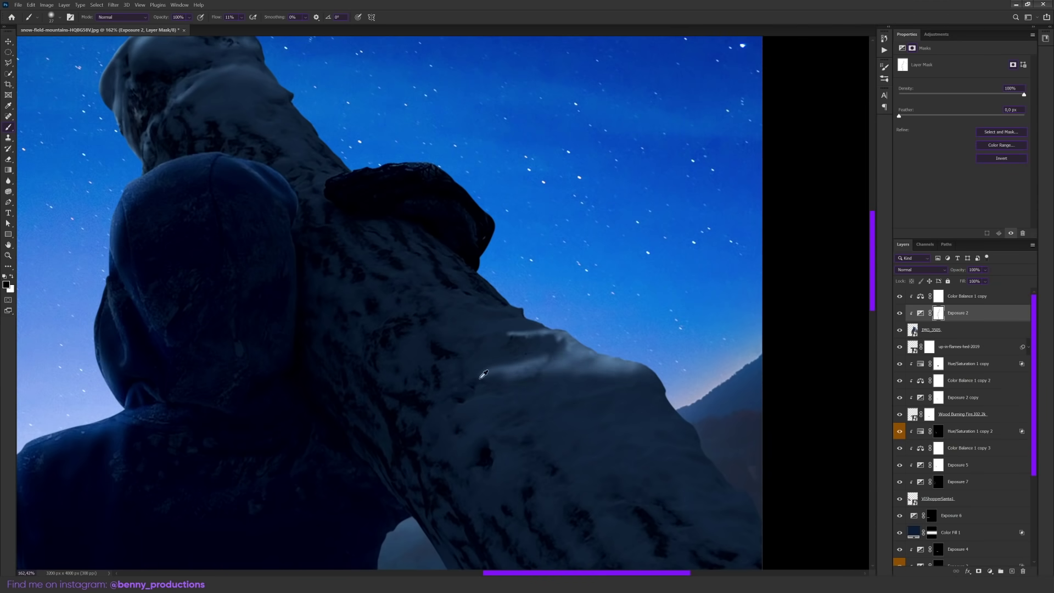
# - Duplicate the Hue/Saturation layer to the top of the stack as Hue/Saturation 1 copy 3
pyautogui.hotkey('ctrl', '0')
pyautogui.click(920, 313)
pyautogui.moveTo(969, 113); pyautogui.dragTo(973, 114)
pyautogui.press('v')
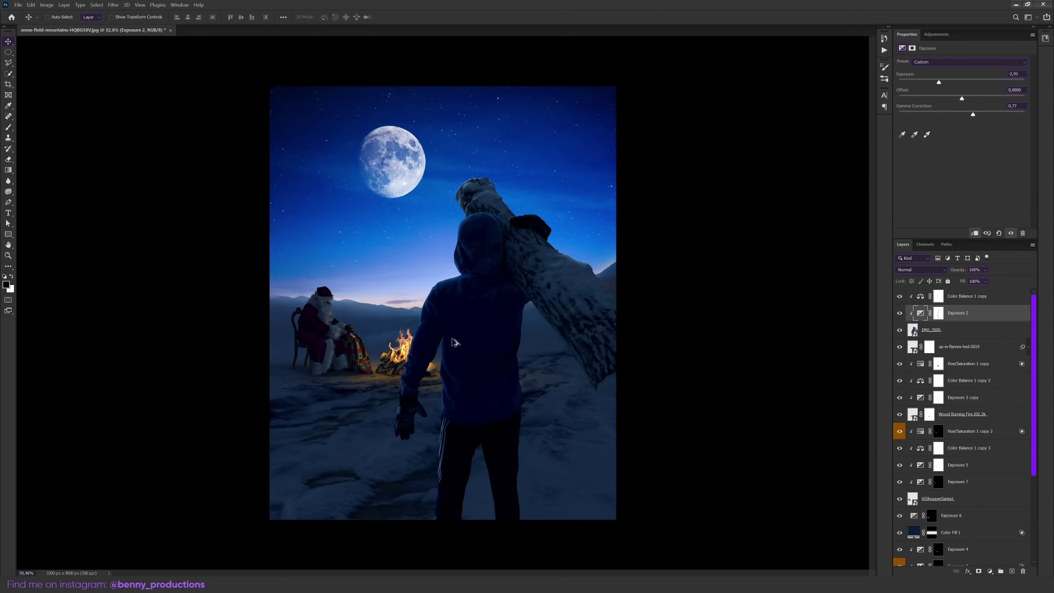
pyautogui.scroll(3, 456, 342)
pyautogui.moveTo(969, 431); pyautogui.dragTo(969, 291)
pyautogui.scroll(5, 620, 289)
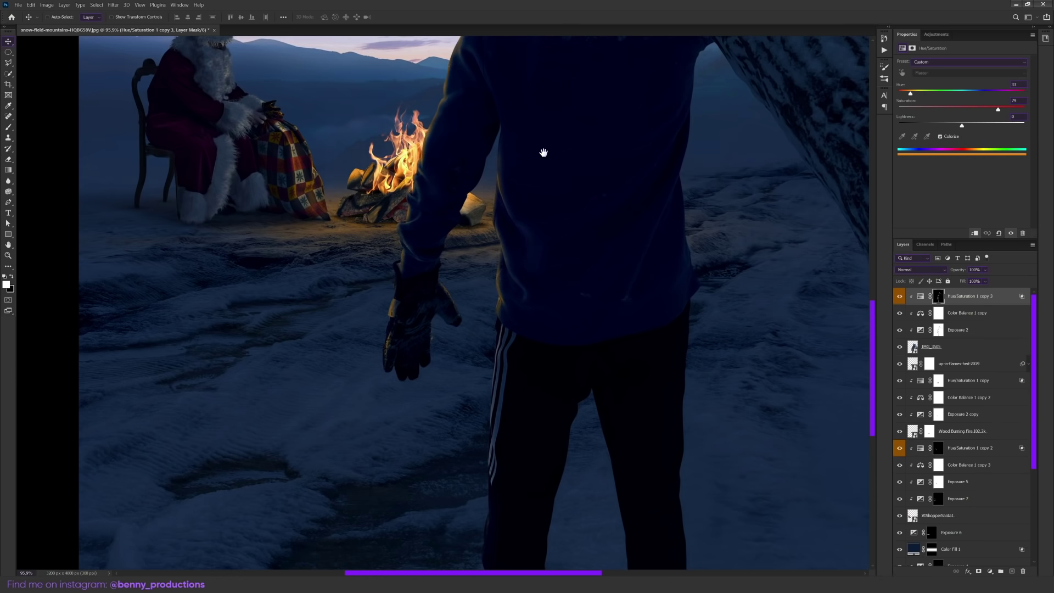
# - Set the Hue/Saturation 1 copy 3 layer to the Color blend mode
pyautogui.scroll(-3, 544, 153)
pyautogui.hotkey('ctrl', '0')
pyautogui.scroll(5, 384, 220)
pyautogui.click(922, 269)
pyautogui.click(922, 459)
pyautogui.doubleClick(999, 296)
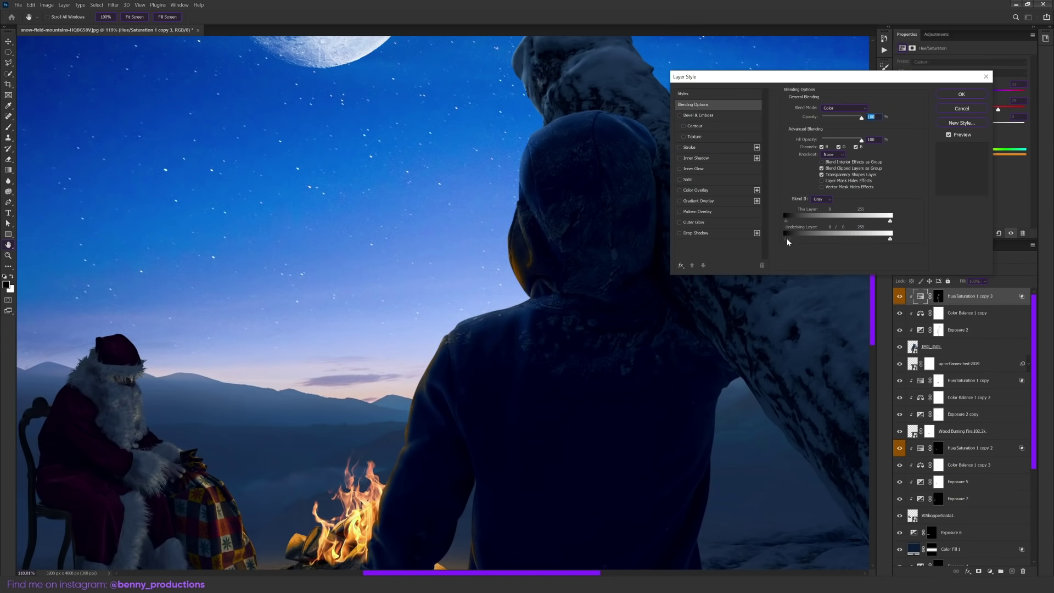
pyautogui.press('Return')
pyautogui.click(921, 270)
# - Invert the tint layer's mask and paint warm firelight onto the figure's fire-facing arm and side
pyautogui.click(938, 295)
pyautogui.hotkey('ctrl', '0')
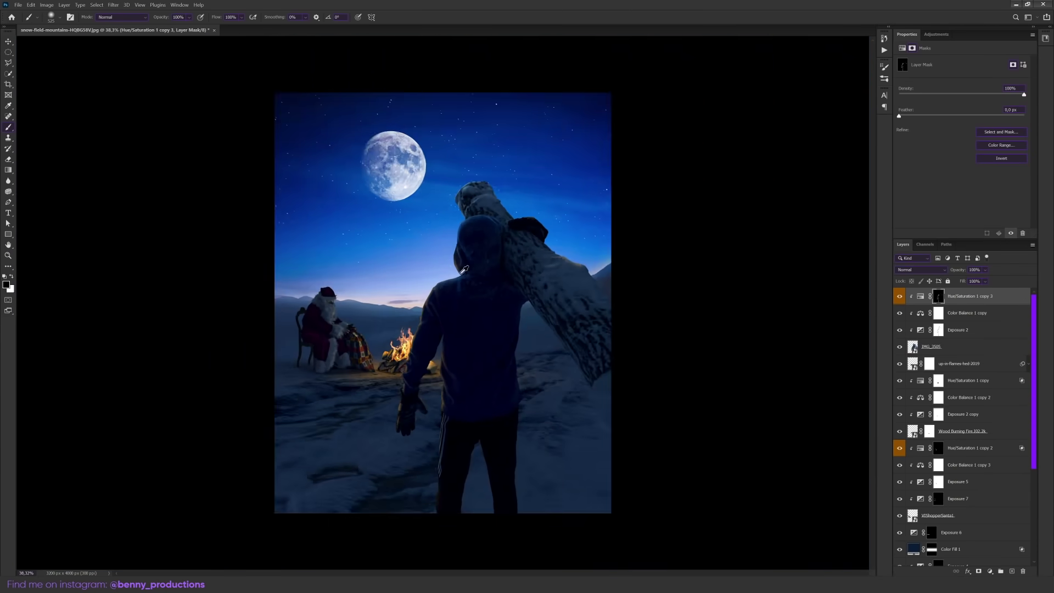
pyautogui.press('b')
pyautogui.scroll(4, 553, 427)
pyautogui.scroll(5, 553, 427)
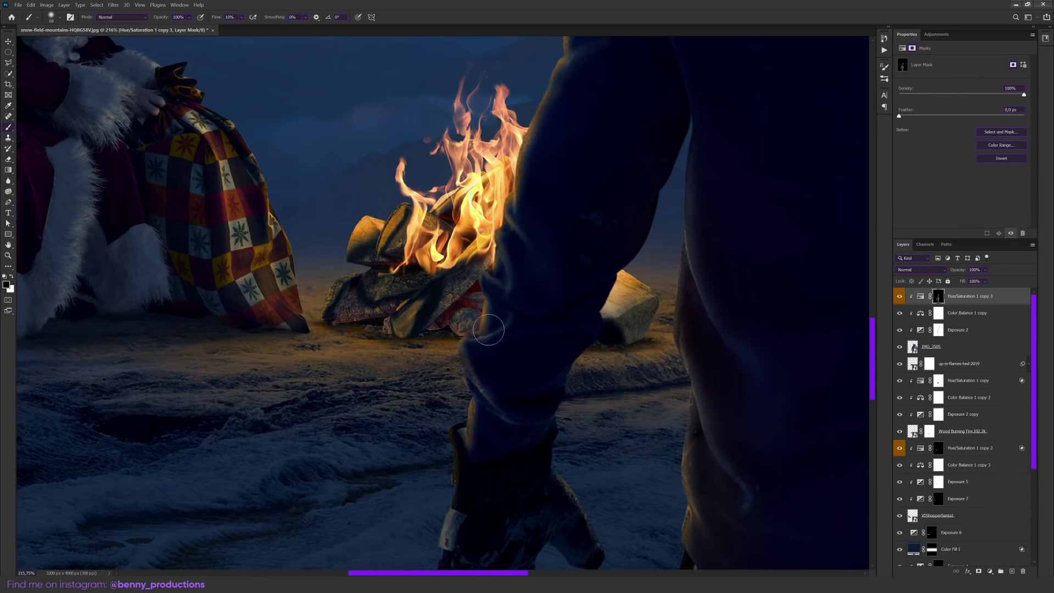
pyautogui.scroll(-6, 410, 339)
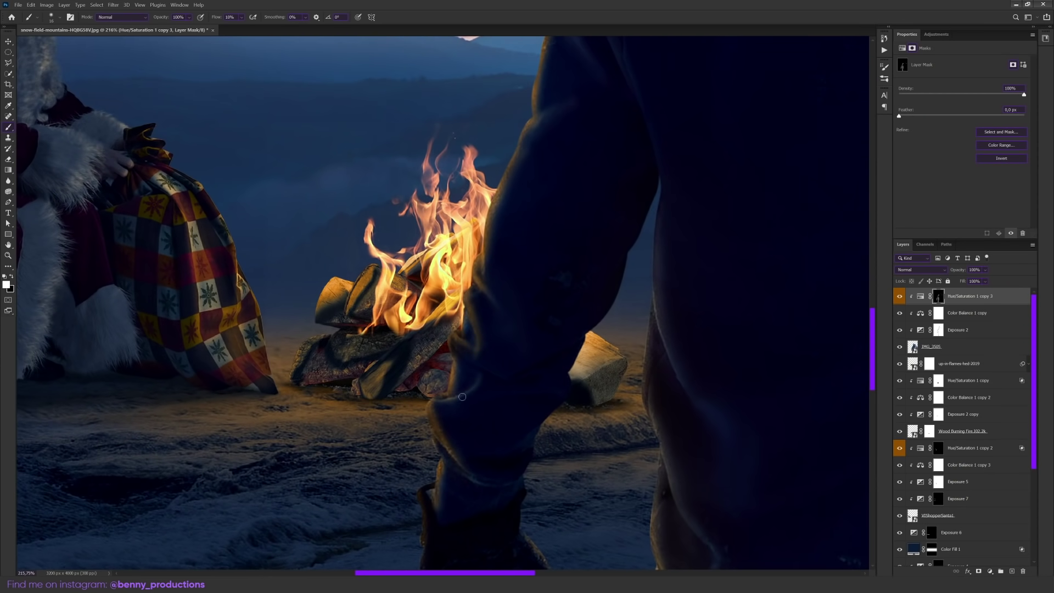
pyautogui.scroll(5, 542, 236)
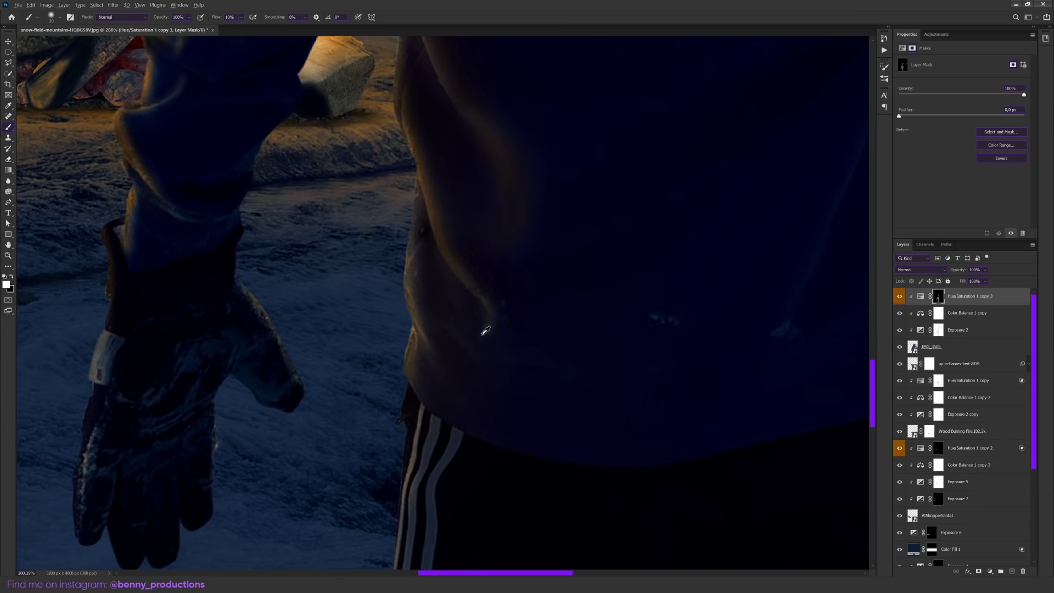
pyautogui.scroll(-5, 463, 286)
pyautogui.scroll(6, 399, 285)
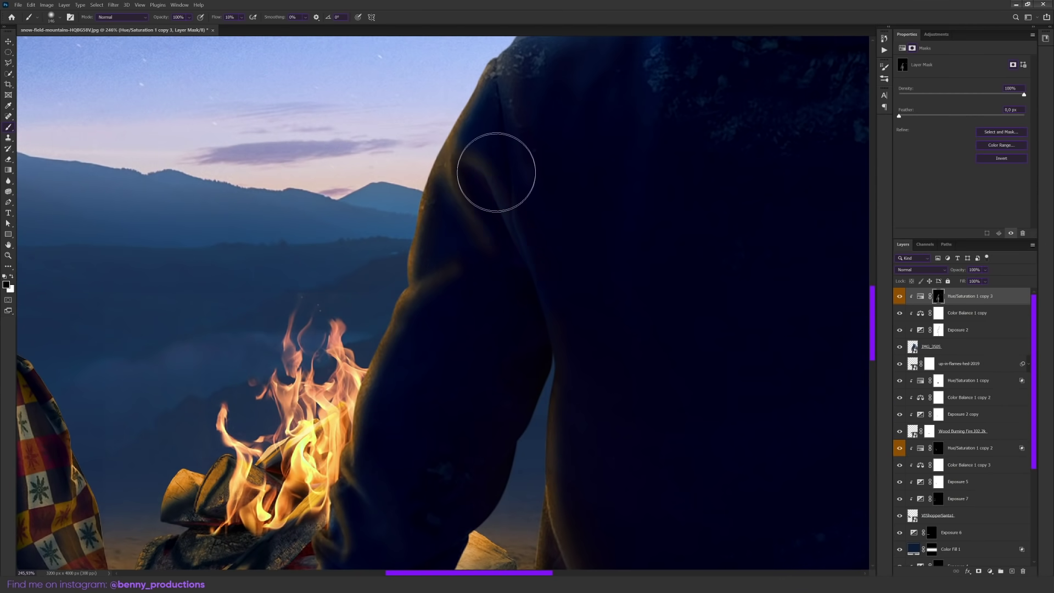
pyautogui.scroll(-5, 496, 171)
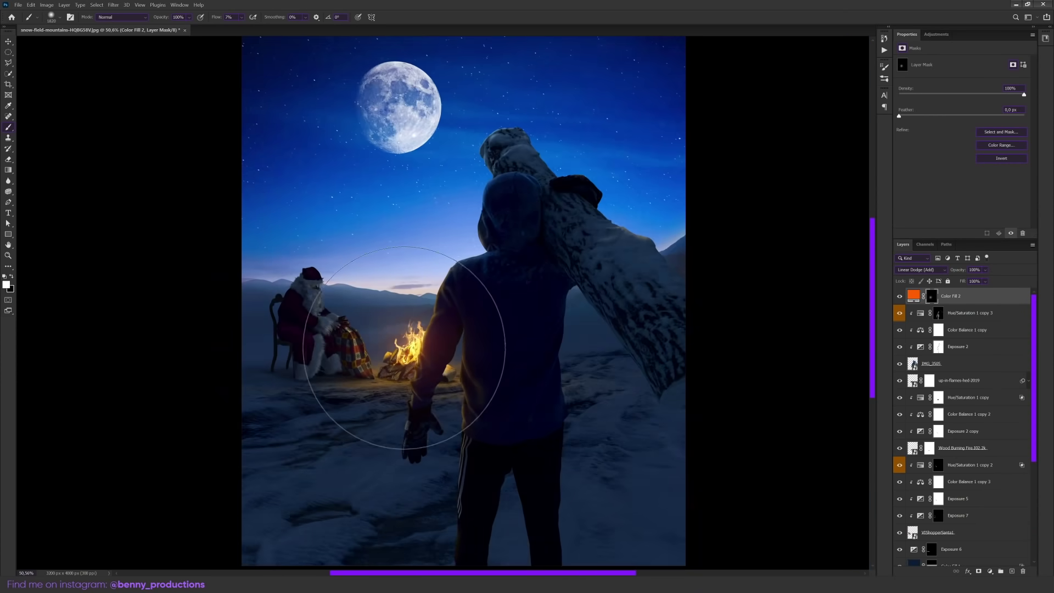
# - Select the snowy mountains background layer as the place for the conifer image
pyautogui.scroll(3, 412, 341)
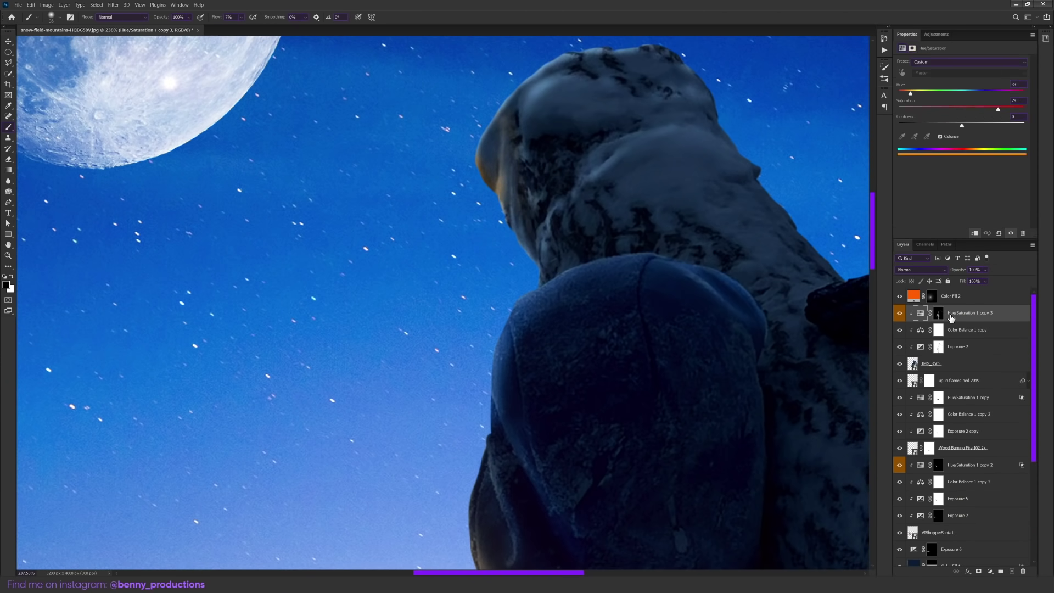
pyautogui.click(950, 316)
pyautogui.scroll(-6, 600, 271)
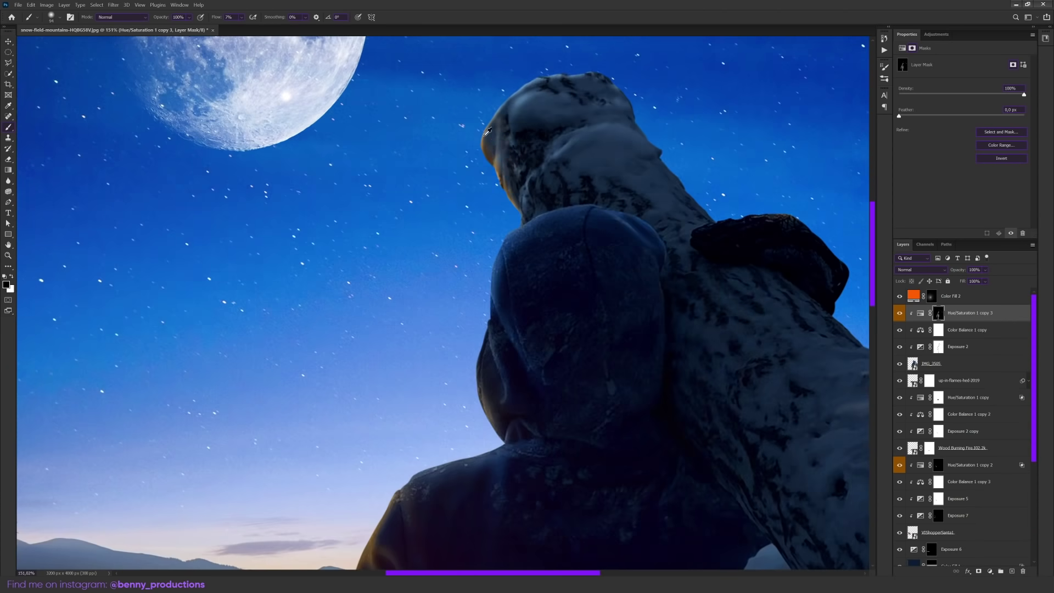
pyautogui.press('v')
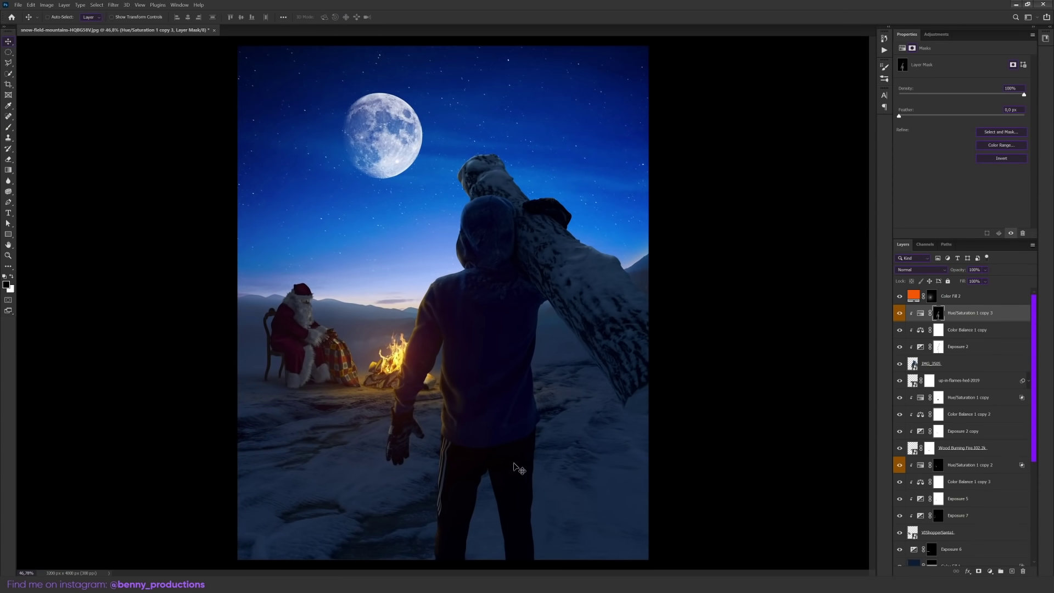
pyautogui.keyDown('ctrl'); pyautogui.click(515, 463); pyautogui.keyUp('ctrl')
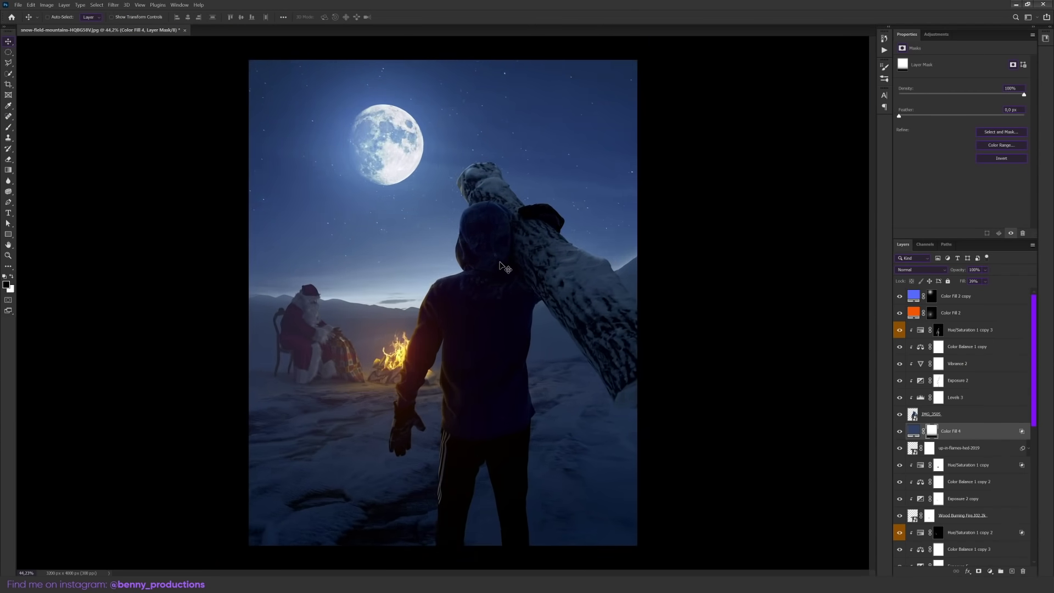
pyautogui.scroll(-5, 951, 401)
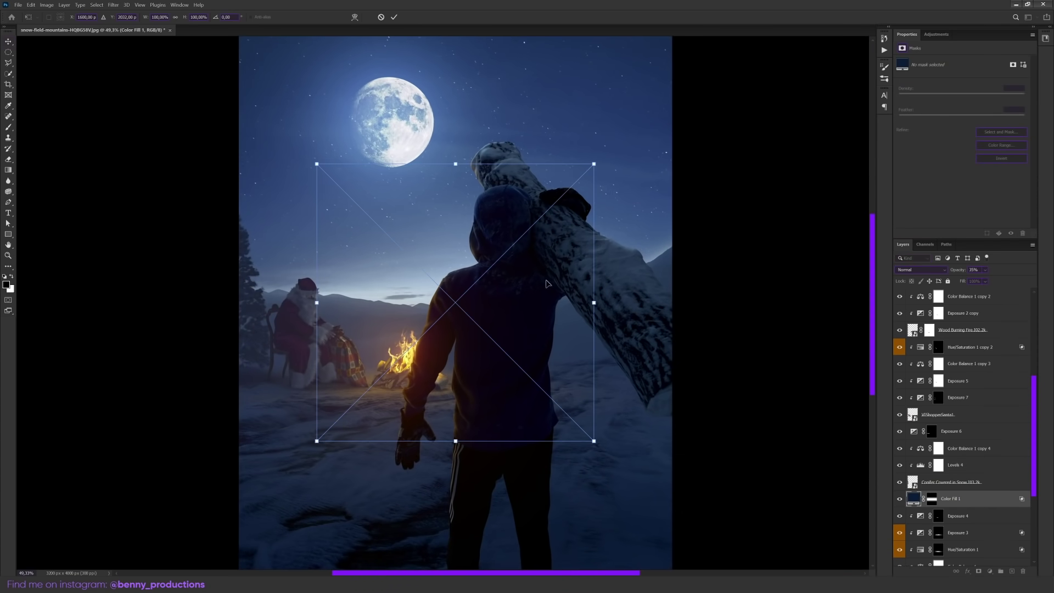
# - Move the placed conifer further left in the scene
pyautogui.moveTo(487, 302); pyautogui.dragTo(368, 267)
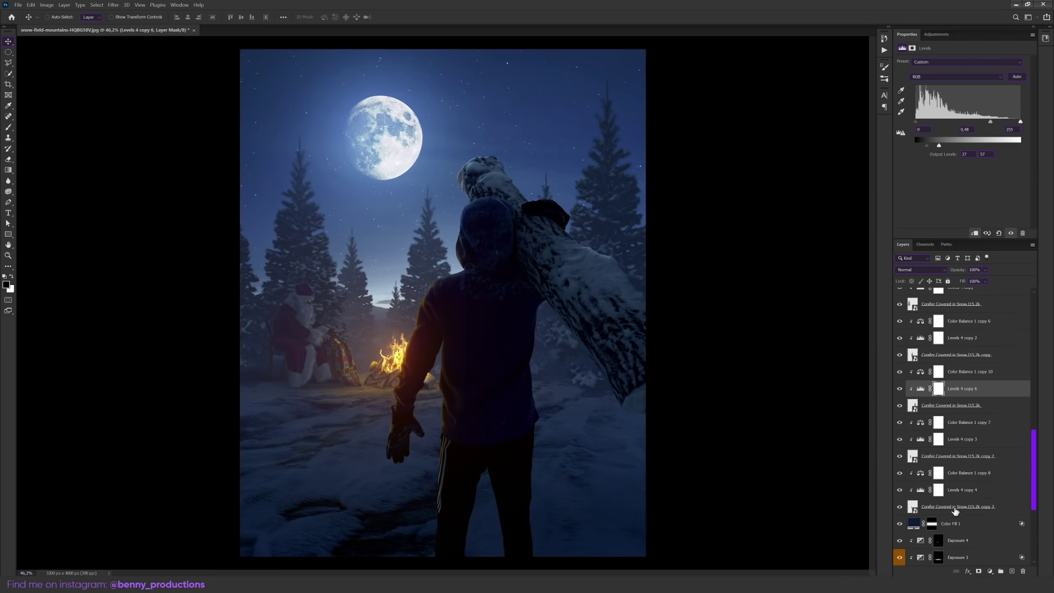
# - Invert the Hue/Saturation 2 mask and paint the blue haze onto the trees
pyautogui.scroll(5, 955, 494)
pyautogui.click(966, 422)
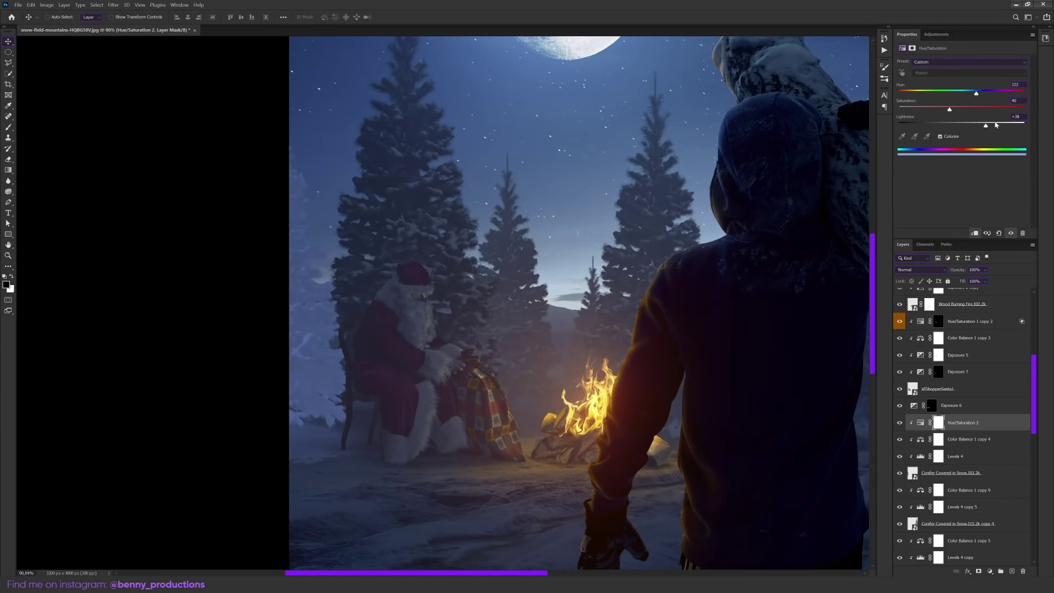
pyautogui.click(938, 422)
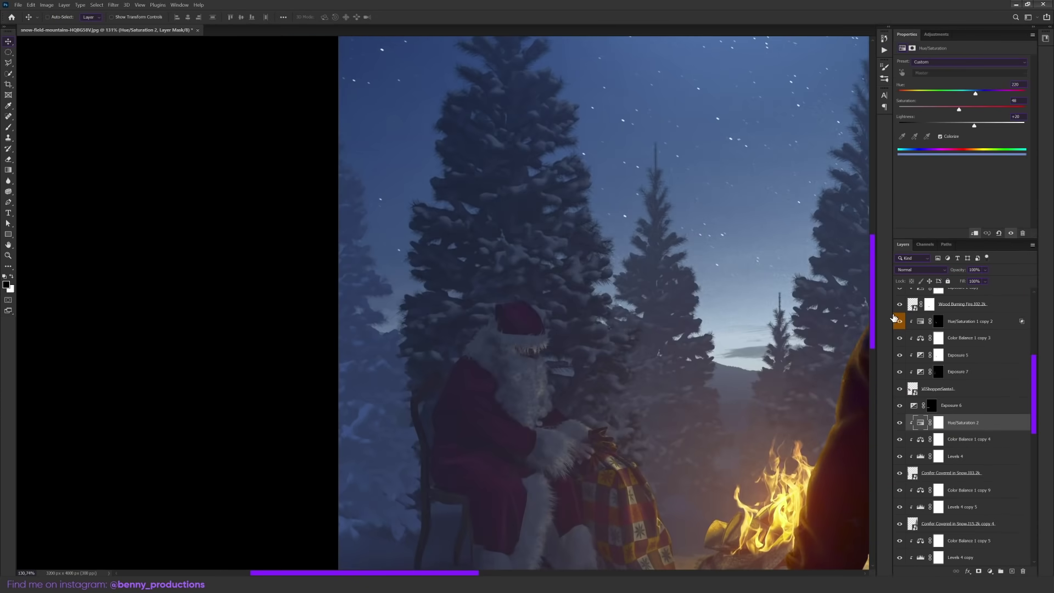
pyautogui.hotkey('ctrl', 'i')
pyautogui.press('b')
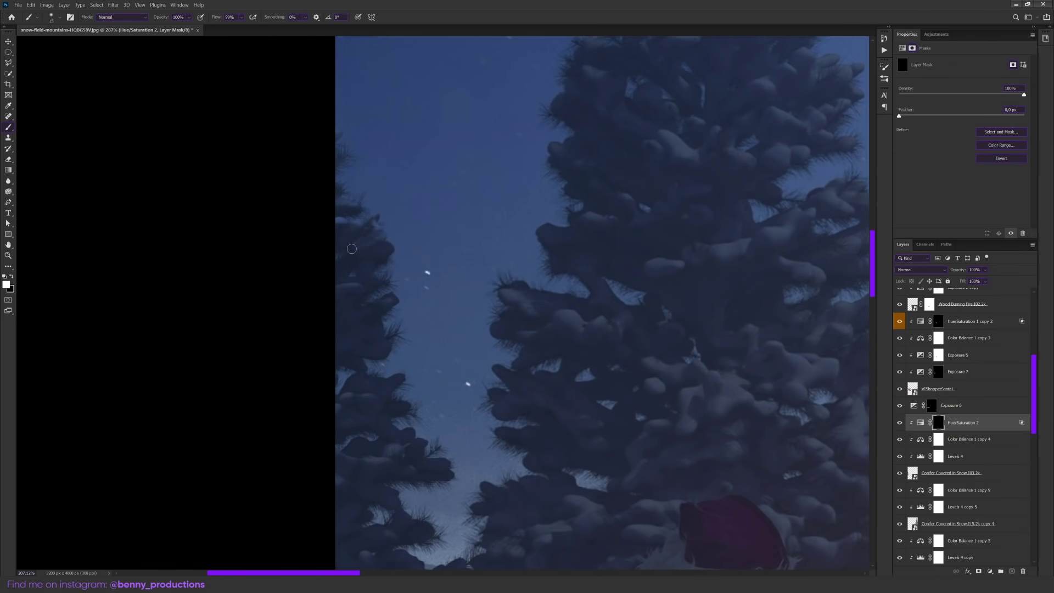
pyautogui.scroll(2, 352, 249)
pyautogui.moveTo(378, 396); pyautogui.dragTo(394, 295)
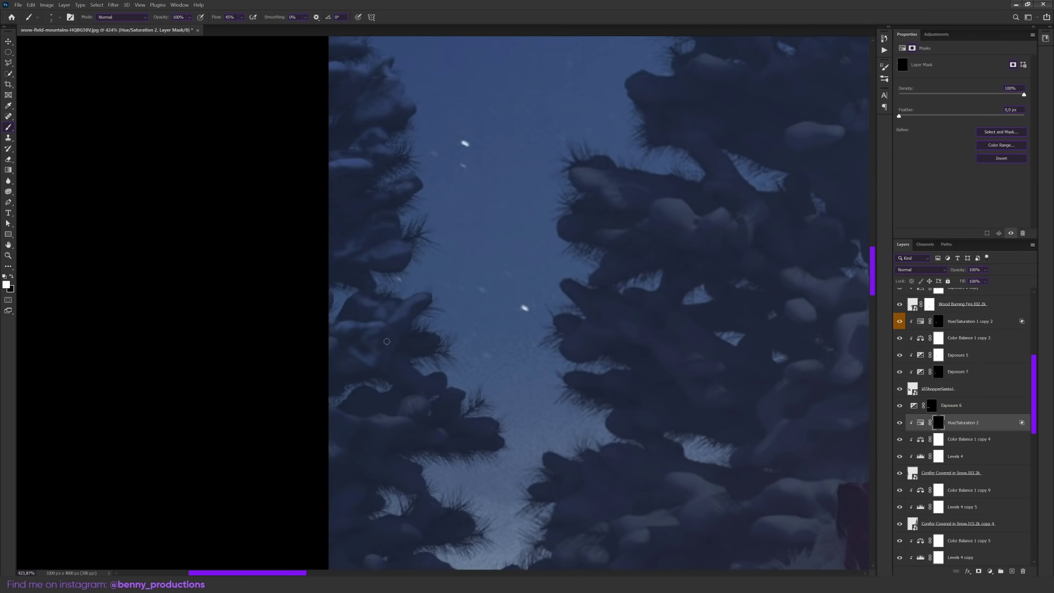
pyautogui.scroll(-3, 375, 416)
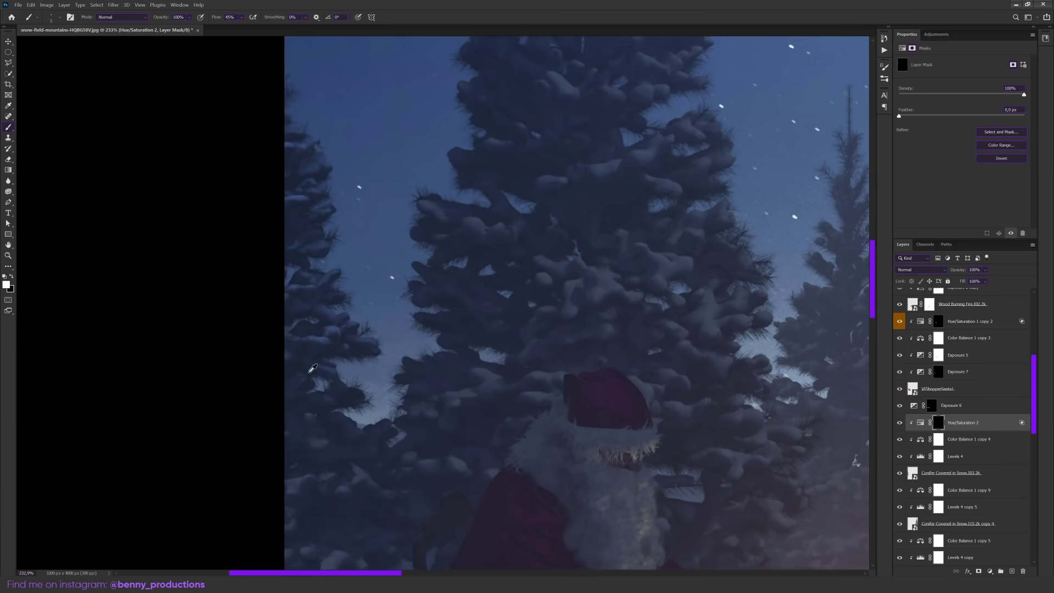
pyautogui.scroll(-5, 300, 331)
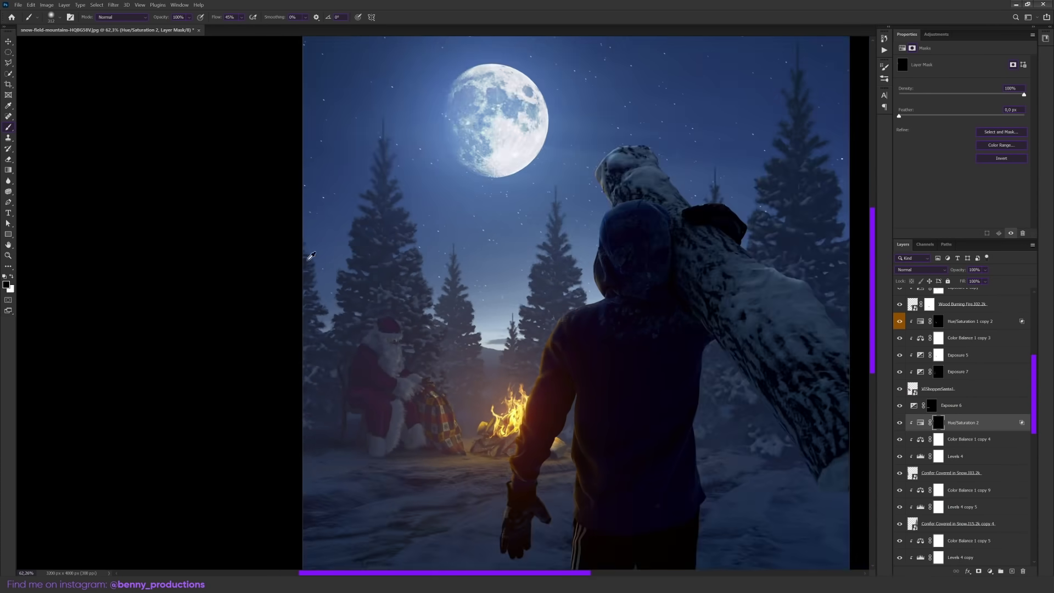
# - Copy the Hue/Saturation 2 tint adjustment onto two more conifers
pyautogui.moveTo(960, 422); pyautogui.dragTo(953, 481)
pyautogui.scroll(2, 549, 274)
pyautogui.scroll(-2, 817, 311)
pyautogui.press('x')
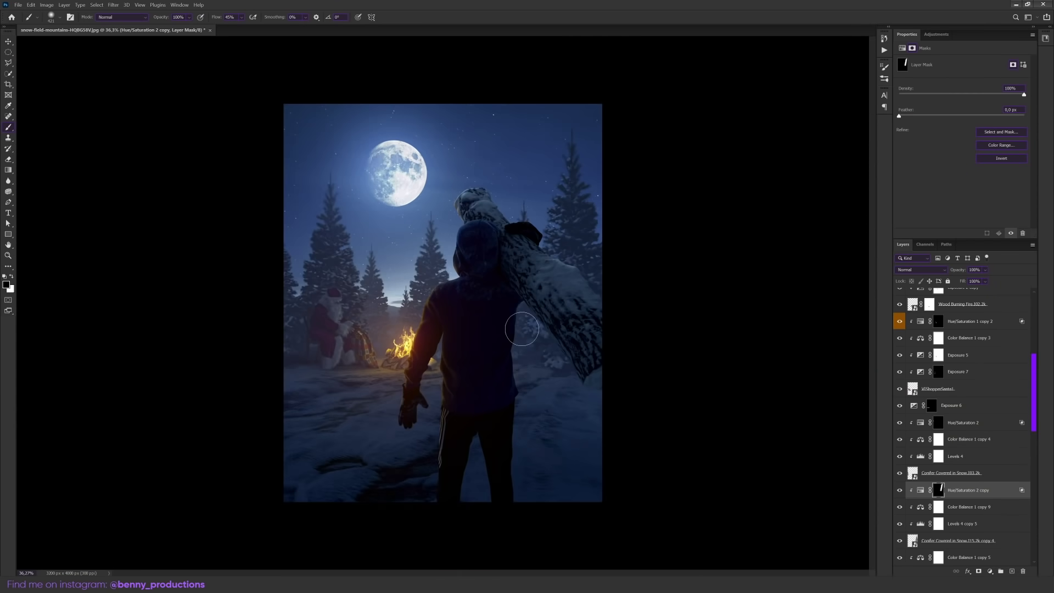
pyautogui.moveTo(961, 388); pyautogui.dragTo(958, 460)
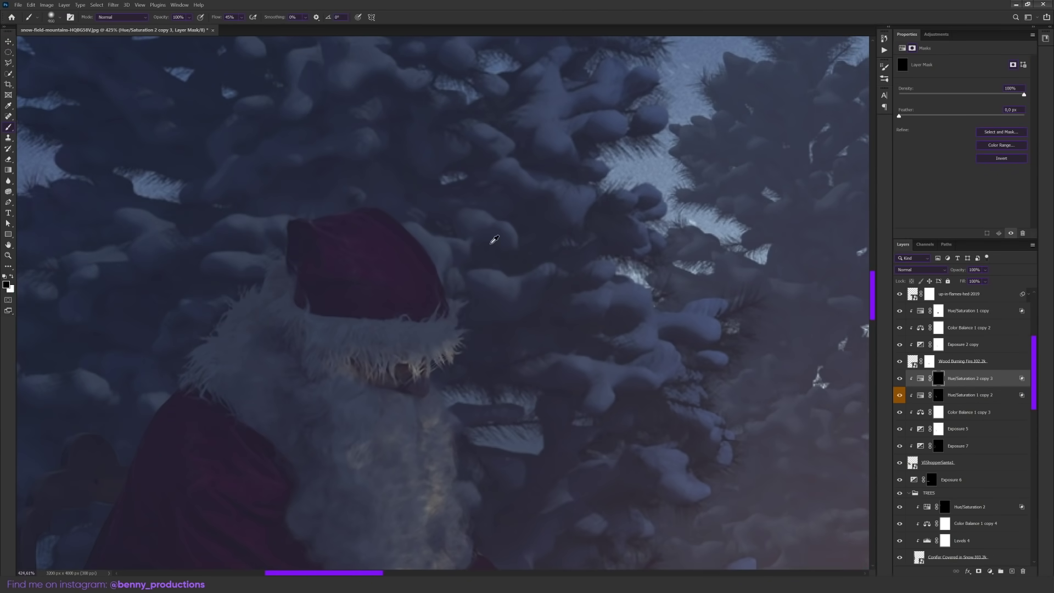
# - Open the canvas brush options to choose a 10 px Soft Round brush
pyautogui.rightClick(455, 305)
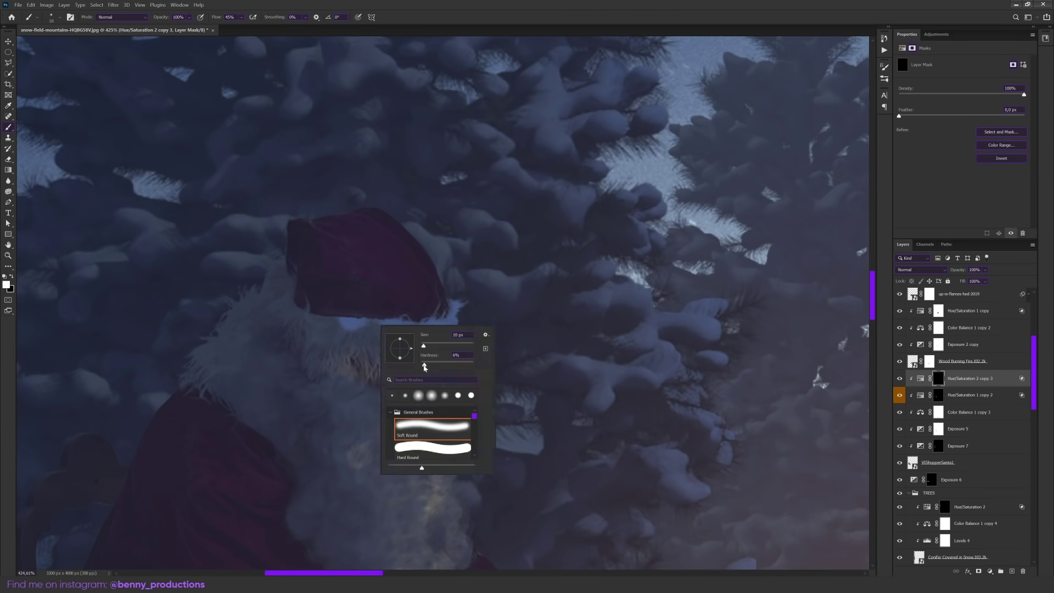